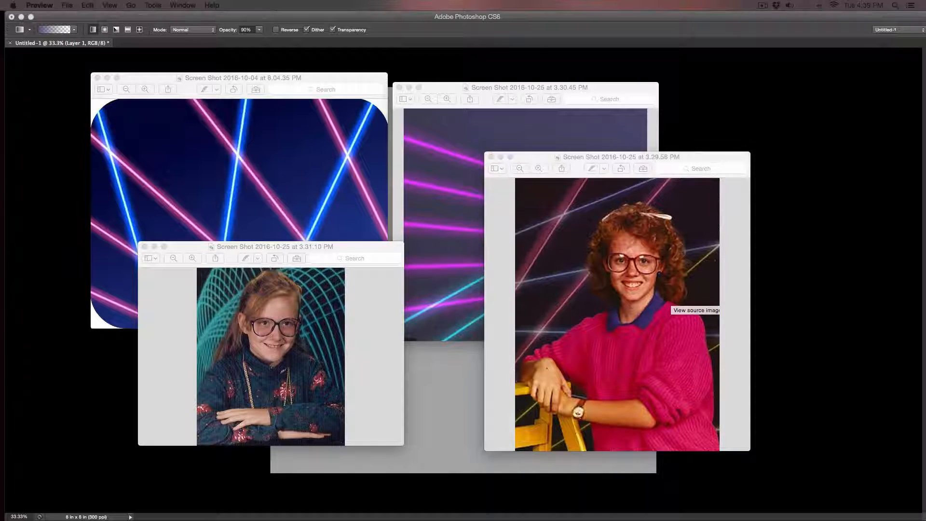
# View the finished Mouse_Small.jpg picture on top of the reference images and move it out of the way.
pyautogui.moveTo(0, 214); pyautogui.dragTo(490, 98)
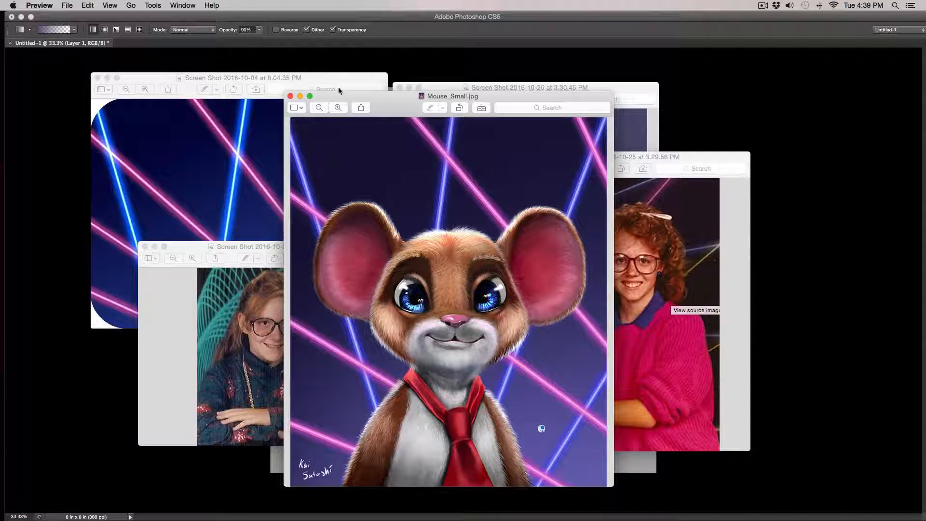
pyautogui.moveTo(348, 100); pyautogui.dragTo(0, 104)
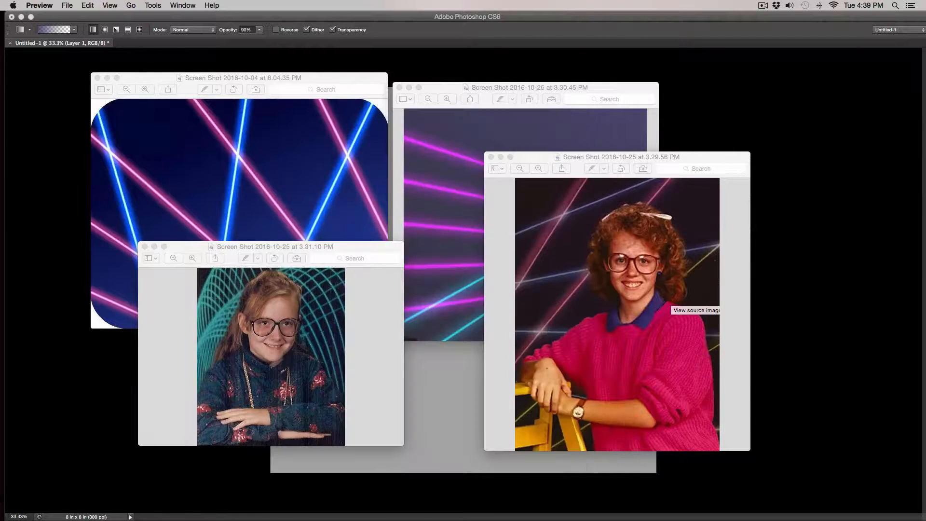
pyautogui.hotkey('ctrl', 'Up')
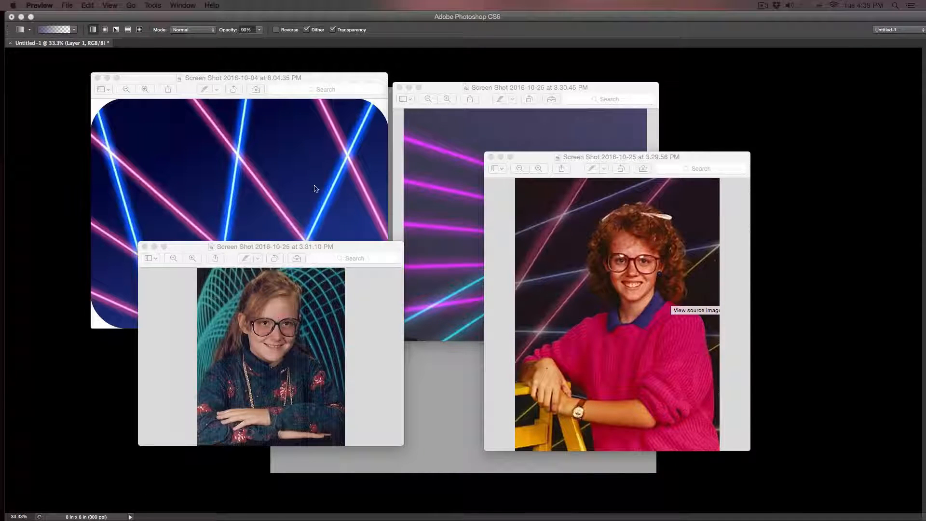
# Move the four laser-background reference screenshots off the canvas and switch to Photoshop.
pyautogui.moveTo(618, 157); pyautogui.dragTo(0, 178)
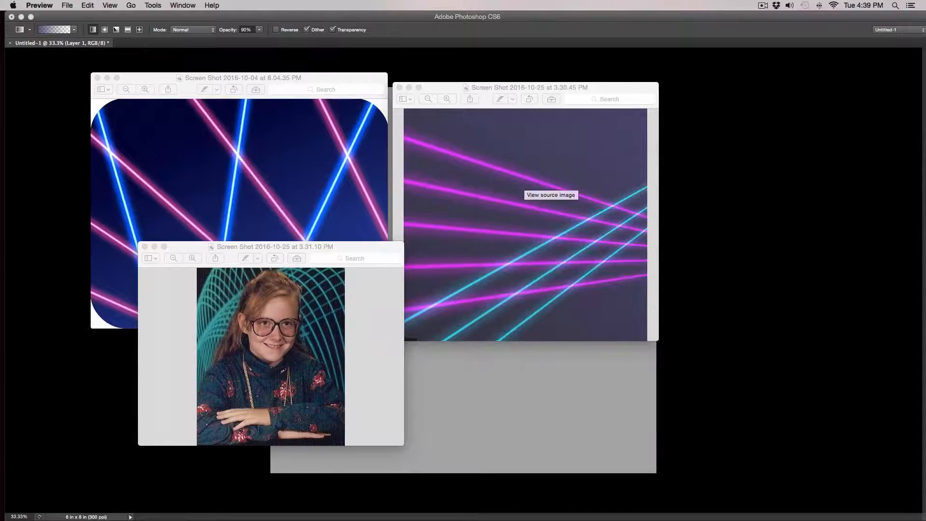
pyautogui.moveTo(328, 247); pyautogui.dragTo(0, 247)
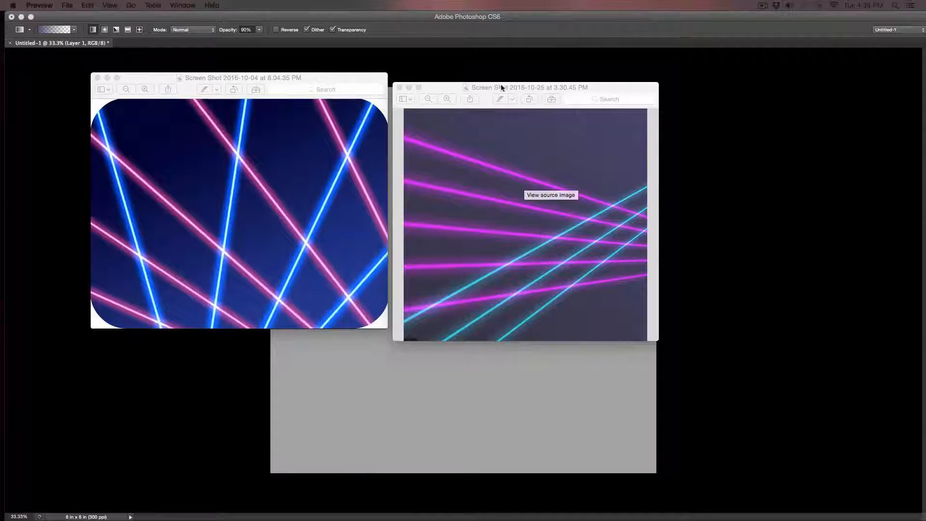
pyautogui.moveTo(501, 87); pyautogui.dragTo(0, 86)
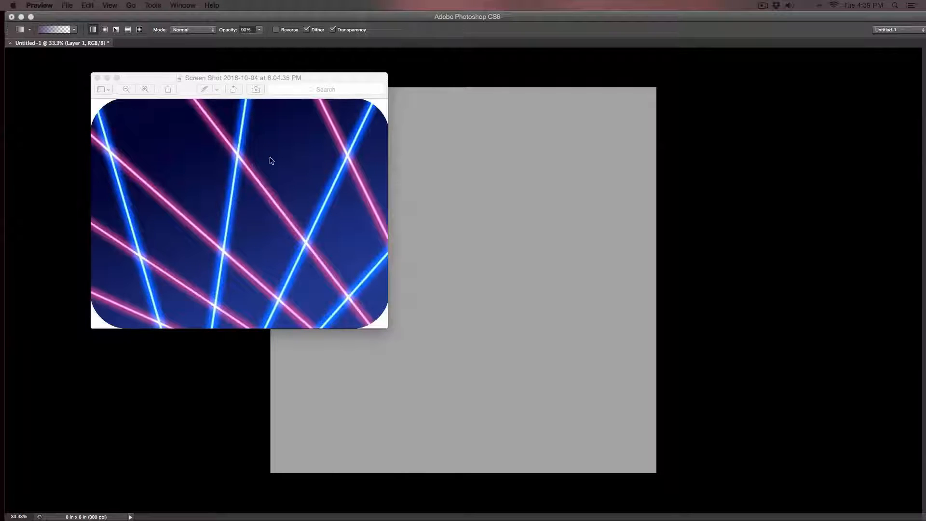
pyautogui.moveTo(285, 86); pyautogui.dragTo(0, 164)
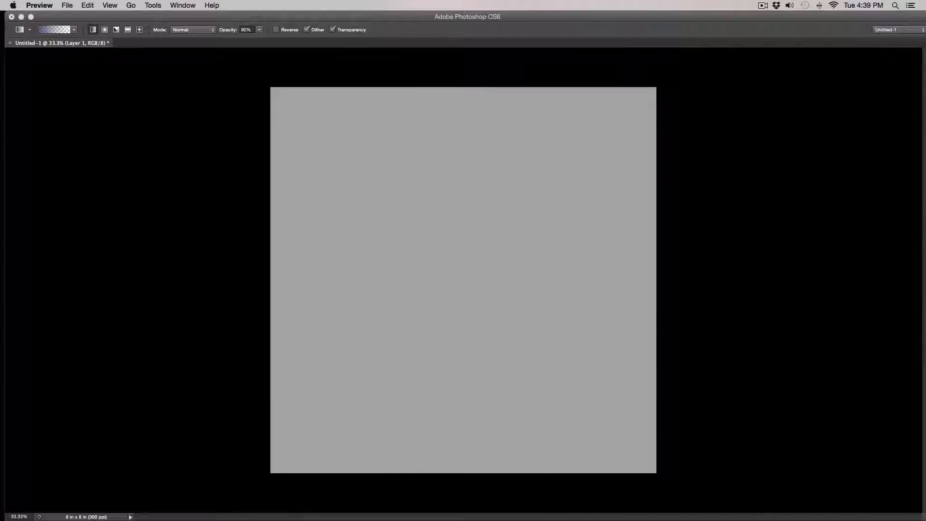
pyautogui.moveTo(0, 289); pyautogui.dragTo(0, 159)
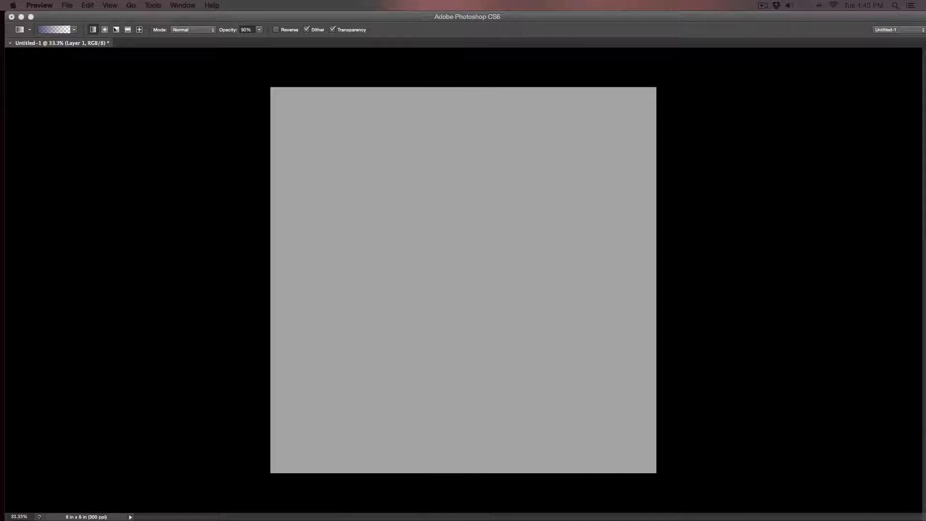
pyautogui.click(498, 389)
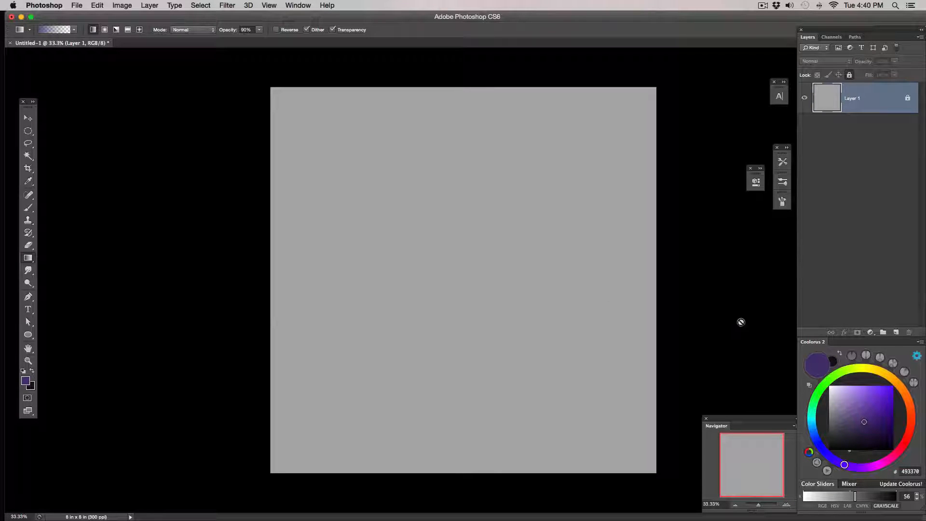
# Add a new empty layer above Layer 1 and activate the Gradient tool.
pyautogui.click(895, 332)
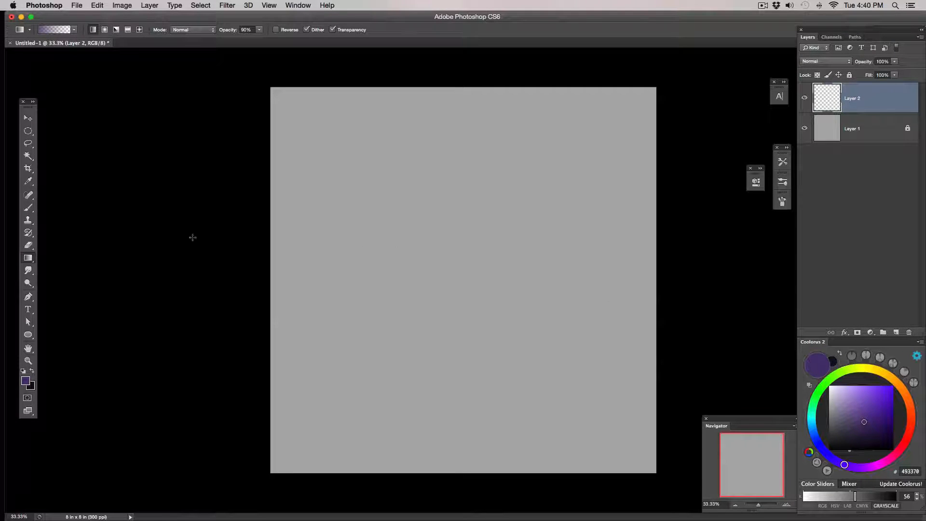
pyautogui.click(30, 260)
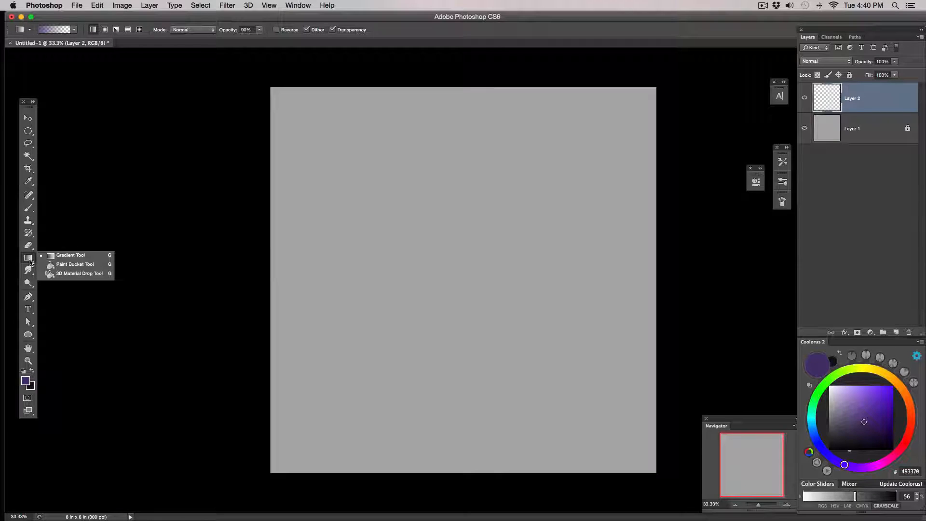
pyautogui.click(58, 265)
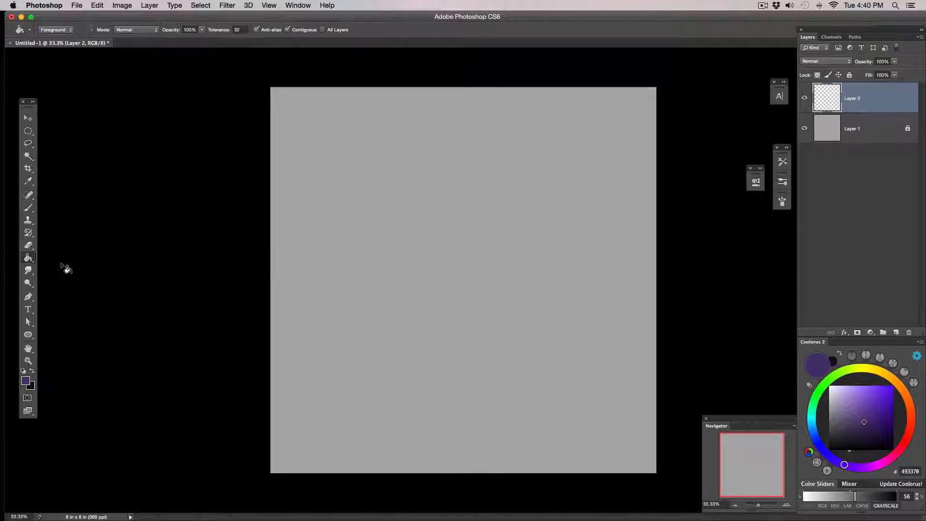
pyautogui.click(30, 258)
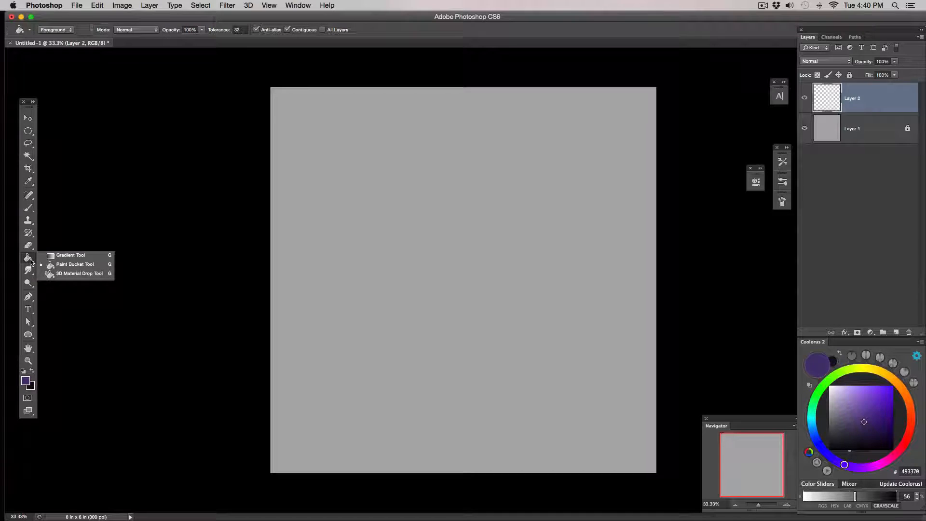
pyautogui.click(61, 256)
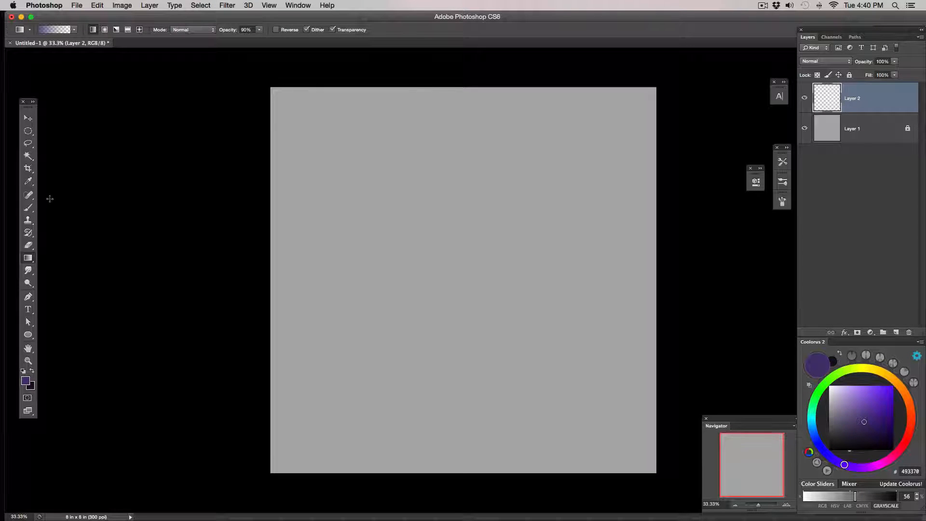
pyautogui.press('b')
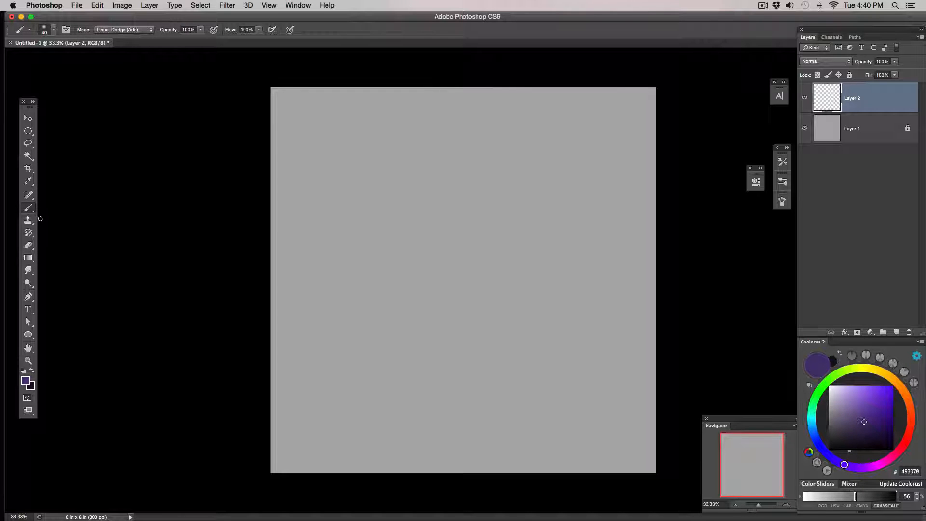
pyautogui.press('g')
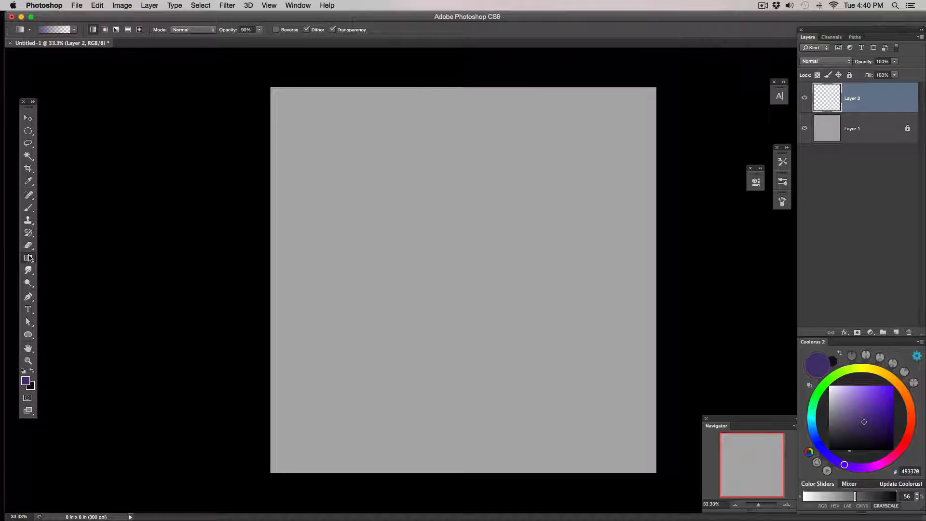
pyautogui.click(29, 258)
pyautogui.click(56, 255)
# Choose a dark indigo foreground colour and lay several gradients over Layer 2 from its upper edge and upper-left corner downward.
pyautogui.click(873, 432)
pyautogui.moveTo(844, 465); pyautogui.dragTo(826, 453)
pyautogui.click(874, 433)
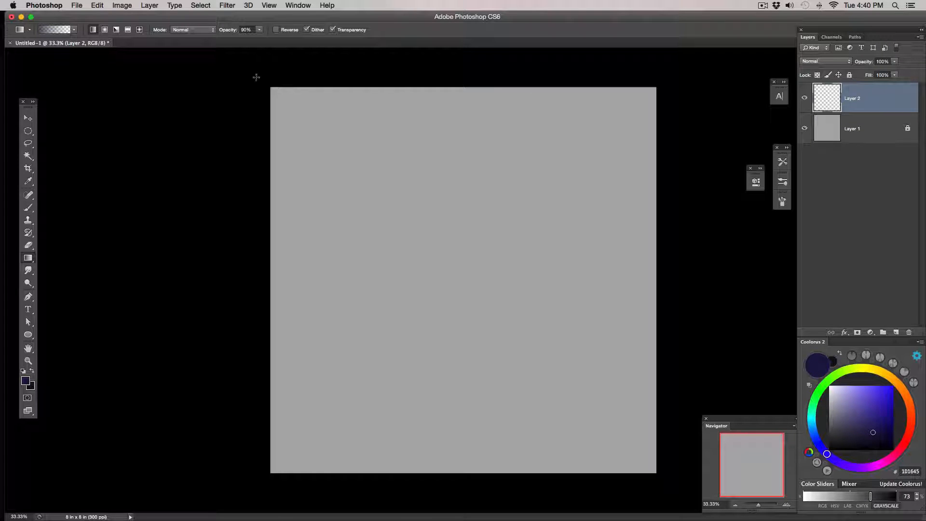
pyautogui.moveTo(385, 217); pyautogui.dragTo(566, 401)
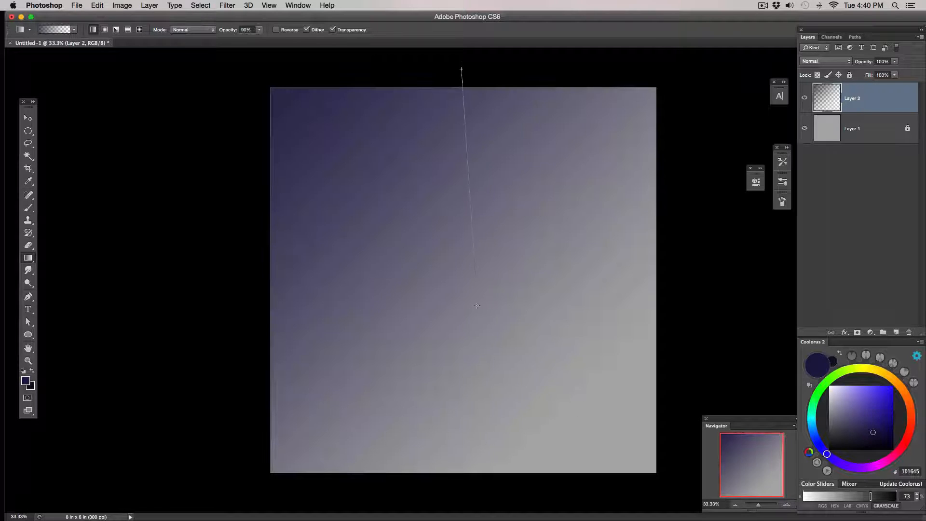
pyautogui.moveTo(477, 305); pyautogui.dragTo(477, 306)
pyautogui.moveTo(553, 70); pyautogui.dragTo(554, 183)
pyautogui.moveTo(632, 87); pyautogui.dragTo(605, 212)
pyautogui.moveTo(299, 58); pyautogui.dragTo(366, 263)
pyautogui.moveTo(234, 79); pyautogui.dragTo(341, 296)
pyautogui.moveTo(219, 130); pyautogui.dragTo(288, 259)
# Darken the foreground colour to #130D31 and lay four more gradients from the canvas's upper edge down past the middle.
pyautogui.click(875, 437)
pyautogui.moveTo(261, 79); pyautogui.dragTo(377, 311)
pyautogui.moveTo(469, 82); pyautogui.dragTo(533, 304)
pyautogui.moveTo(615, 72); pyautogui.dragTo(604, 270)
pyautogui.moveTo(667, 83); pyautogui.dragTo(611, 320)
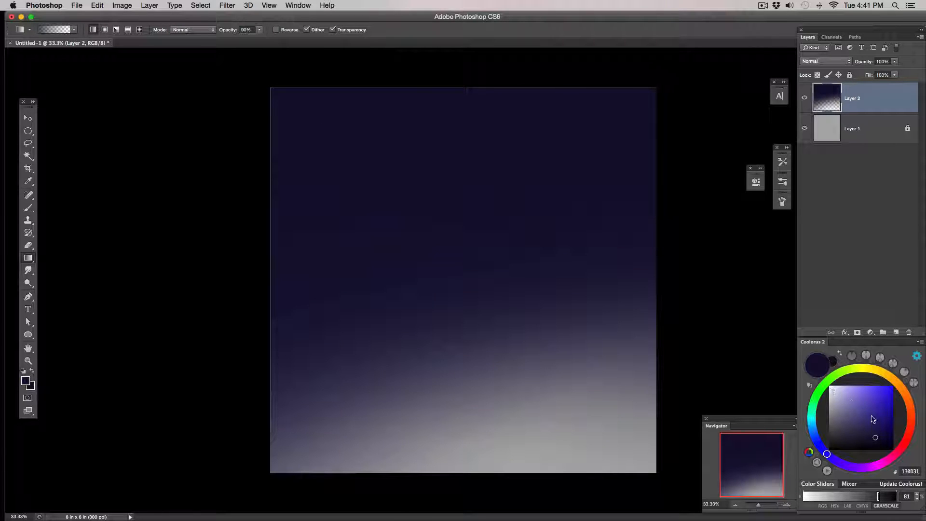
# Choose a lighter greyish blue and lay gradients from the canvas's lower-right corner and bottom edge up toward the upper left.
pyautogui.moveTo(825, 453); pyautogui.dragTo(815, 436)
pyautogui.moveTo(875, 436); pyautogui.dragTo(859, 415)
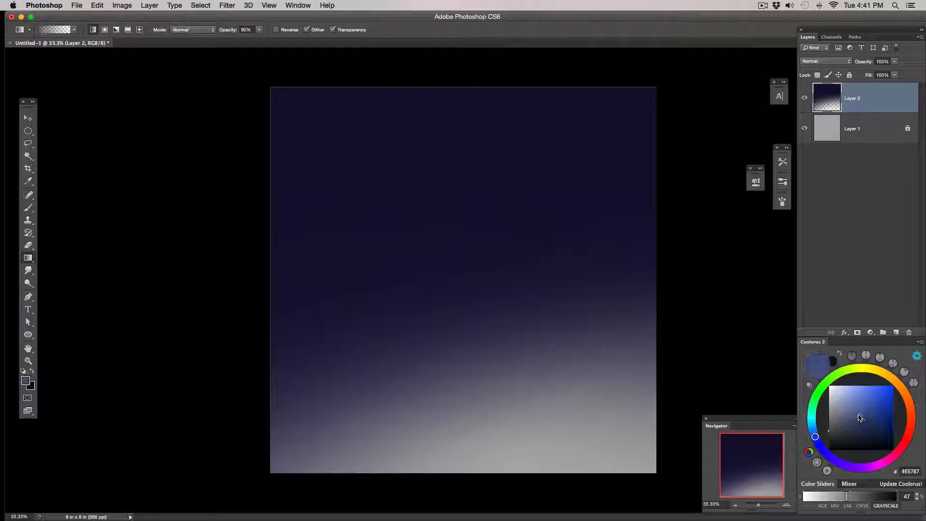
pyautogui.moveTo(666, 495)
pyautogui.mouseDown()
pyautogui.moveTo(405, 250)
pyautogui.moveTo(487, 328)
pyautogui.mouseUp()
pyautogui.moveTo(570, 473); pyautogui.dragTo(421, 325)
pyautogui.moveTo(486, 255); pyautogui.dragTo(487, 256)
# Sample the dark navy from the upper canvas and blend it with gradients from the top edge toward the lower-right corner.
pyautogui.keyDown('alt'); pyautogui.click(418, 152); pyautogui.keyUp('alt')
pyautogui.moveTo(366, 81); pyautogui.dragTo(573, 389)
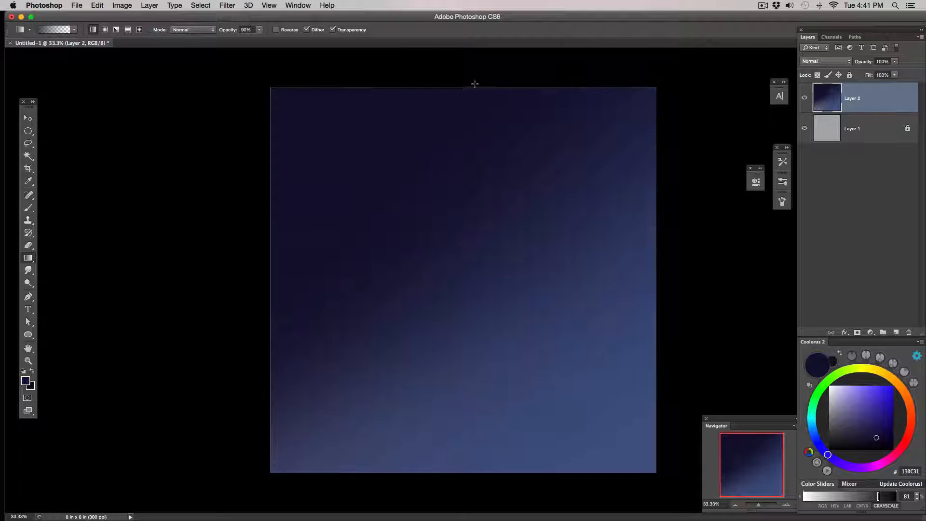
pyautogui.moveTo(462, 91); pyautogui.dragTo(622, 436)
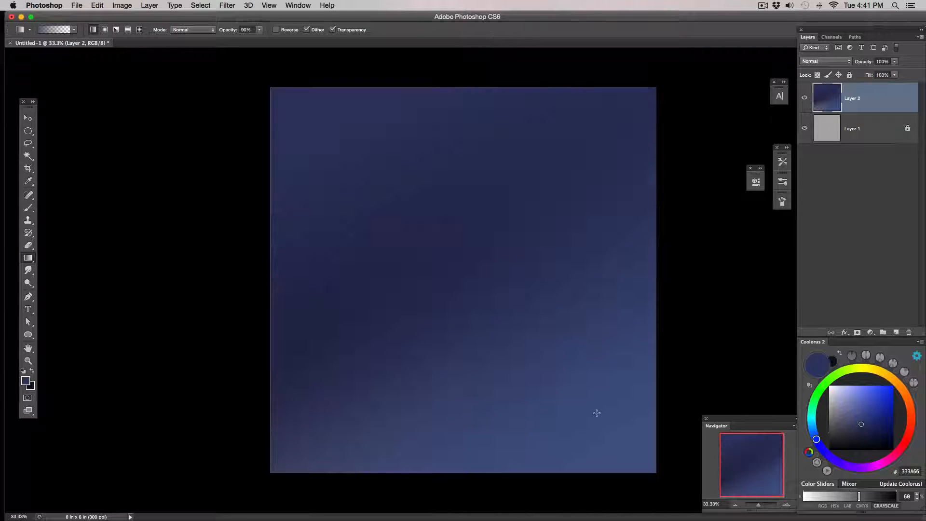
pyautogui.press('super+z')
pyautogui.keyDown('alt'); pyautogui.click(453, 130); pyautogui.keyUp('alt')
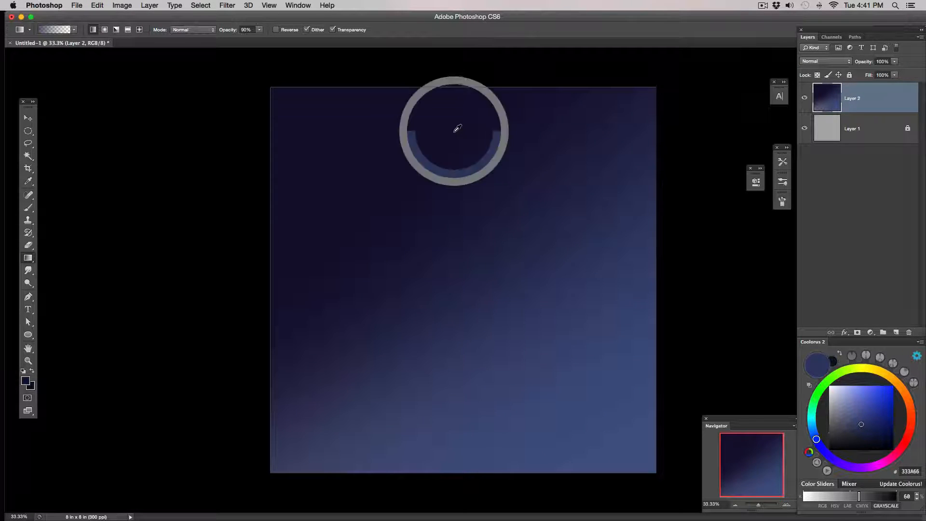
pyautogui.moveTo(423, 82); pyautogui.dragTo(597, 432)
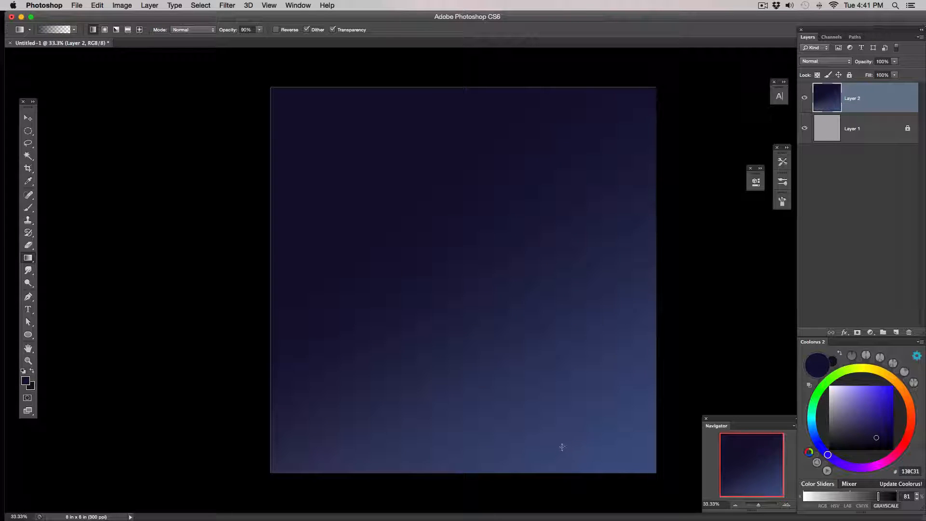
# Sample the blue #3C4977 near the canvas's bottom edge and lay a gradient from below that edge up toward the upper left.
pyautogui.keyDown('alt'); pyautogui.click(553, 440); pyautogui.keyUp('alt')
pyautogui.moveTo(438, 435); pyautogui.dragTo(389, 290)
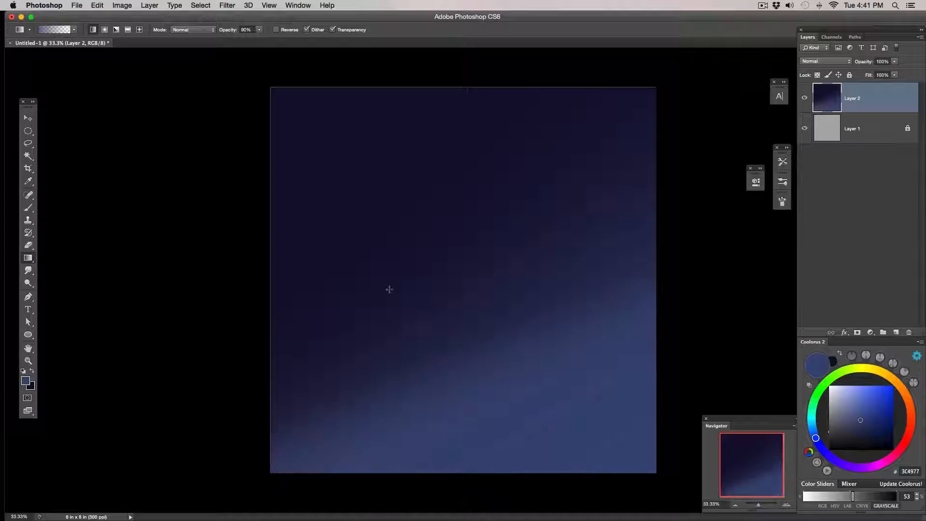
pyautogui.press('super+z')
pyautogui.moveTo(510, 488); pyautogui.dragTo(409, 234)
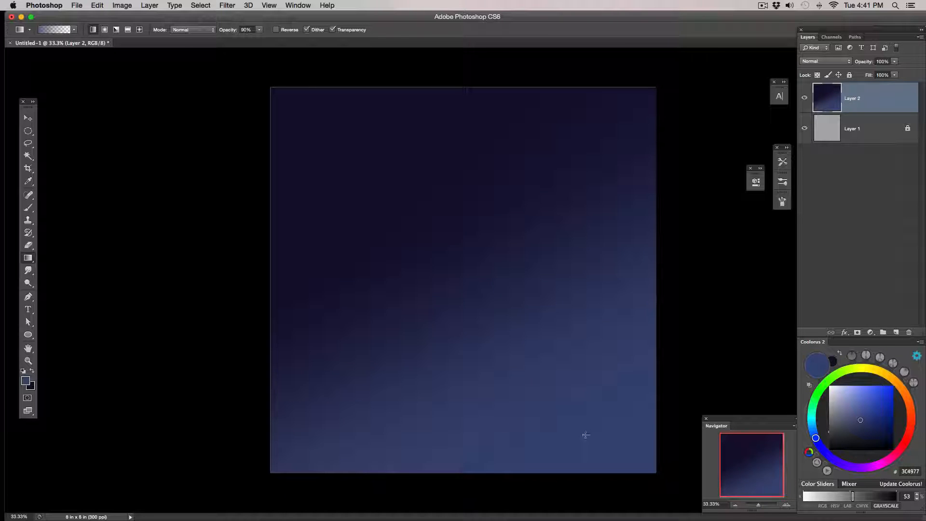
# Add a new layer above Layer 2 and choose the hard round 250 px preset for the Brush tool.
pyautogui.click(895, 332)
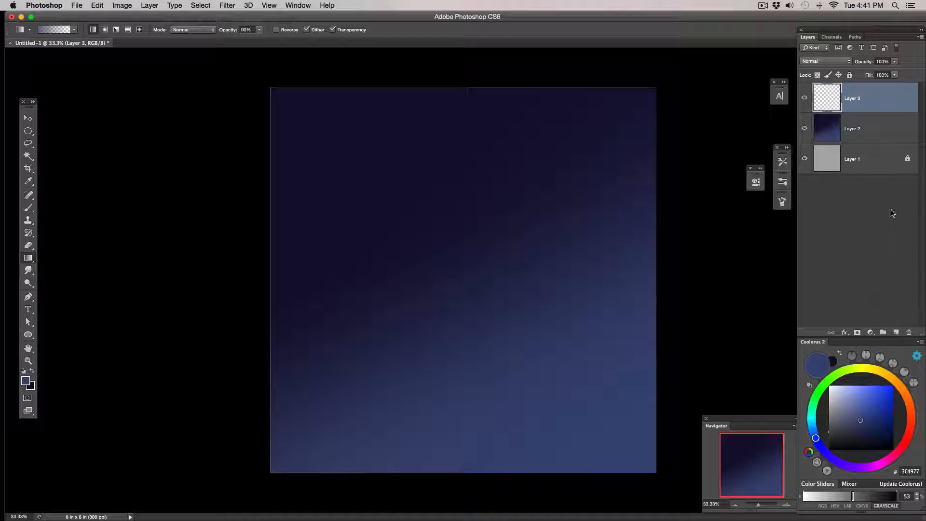
pyautogui.press('b')
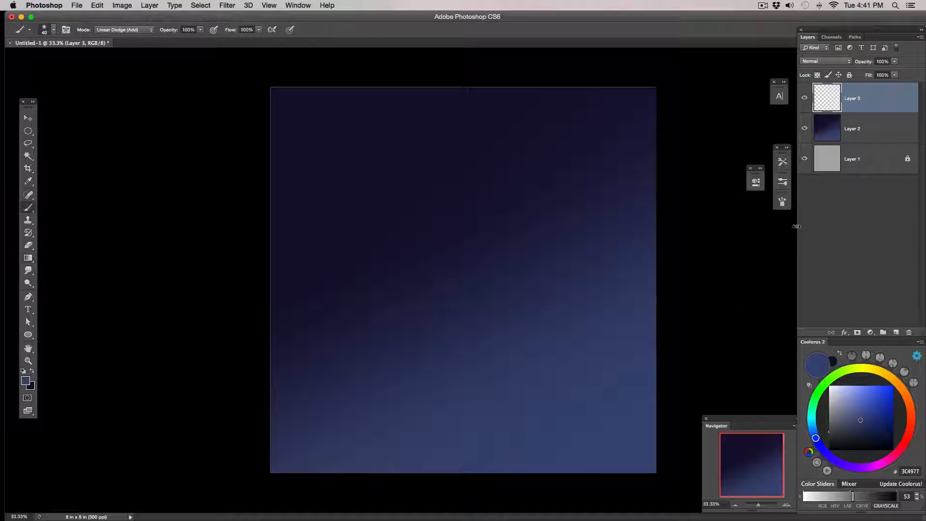
pyautogui.click(782, 183)
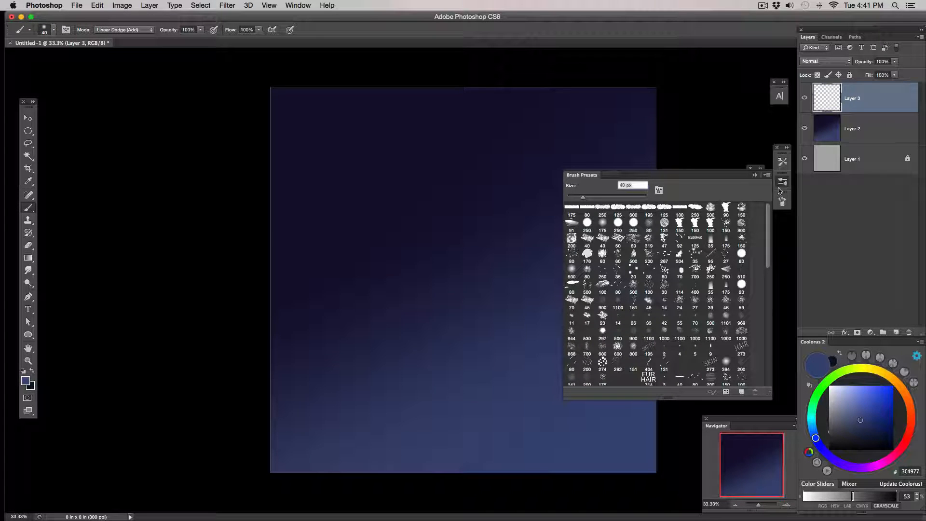
pyautogui.click(601, 223)
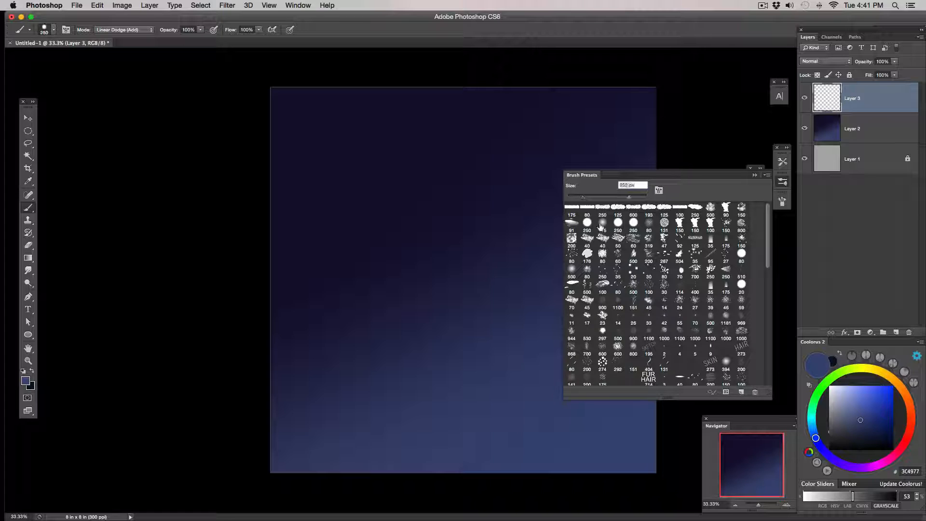
pyautogui.click(782, 180)
pyautogui.click(783, 185)
pyautogui.click(784, 186)
# Turn off the brush's Transfer option and reduce the brush size to 80 px.
pyautogui.click(782, 202)
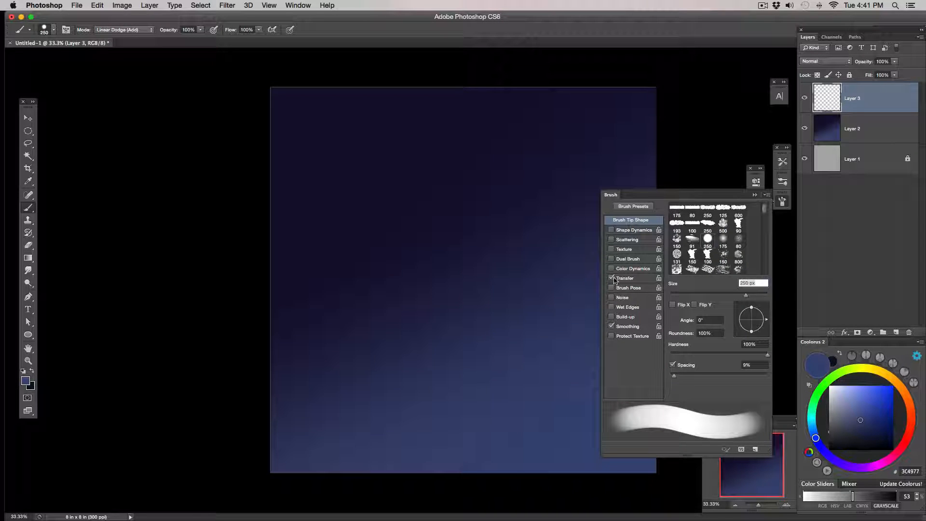
pyautogui.click(612, 278)
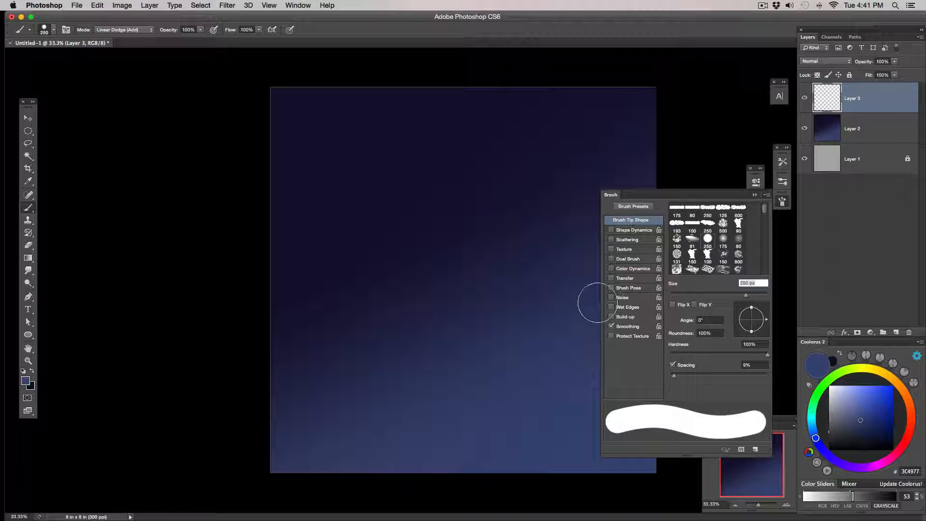
pyautogui.click(755, 195)
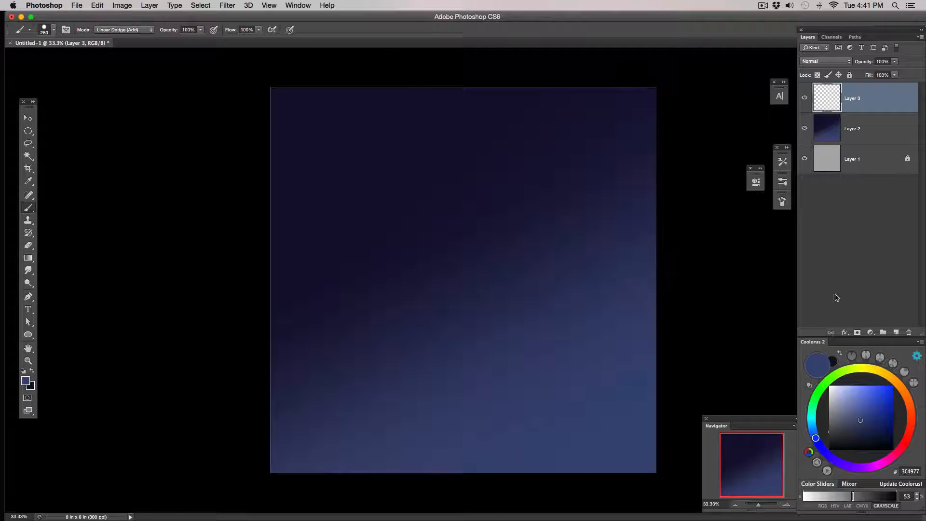
pyautogui.press('[')
pyautogui.press('[')
pyautogui.press('[')
pyautogui.press('[')
pyautogui.press('[')
pyautogui.press('[')
# Try a vertical and a diagonal test stroke with the brush on Layer 3 and undo both.
pyautogui.moveTo(475, 140); pyautogui.dragTo(459, 359)
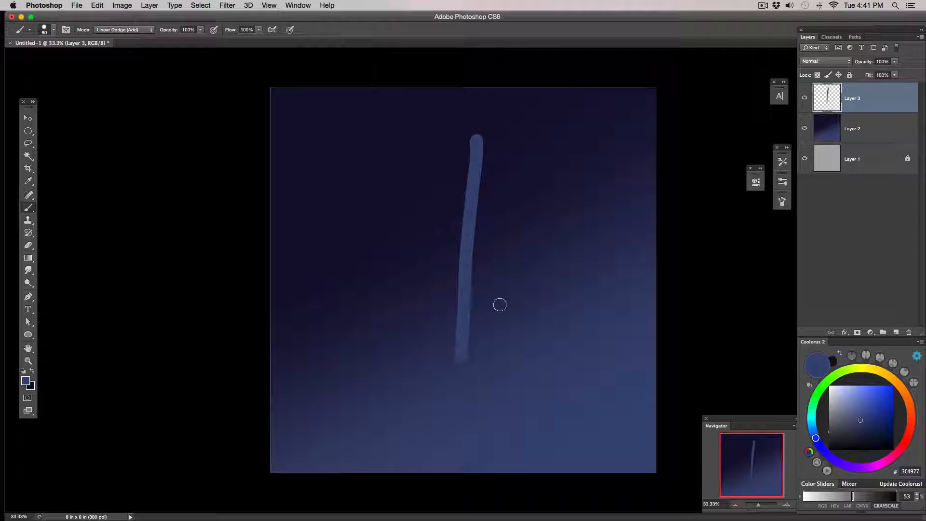
pyautogui.hotkey('ctrl', 'z')
pyautogui.moveTo(392, 341)
pyautogui.mouseDown()
pyautogui.moveTo(527, 260)
pyautogui.moveTo(569, 247)
pyautogui.mouseUp()
pyautogui.hotkey('ctrl', 'z')
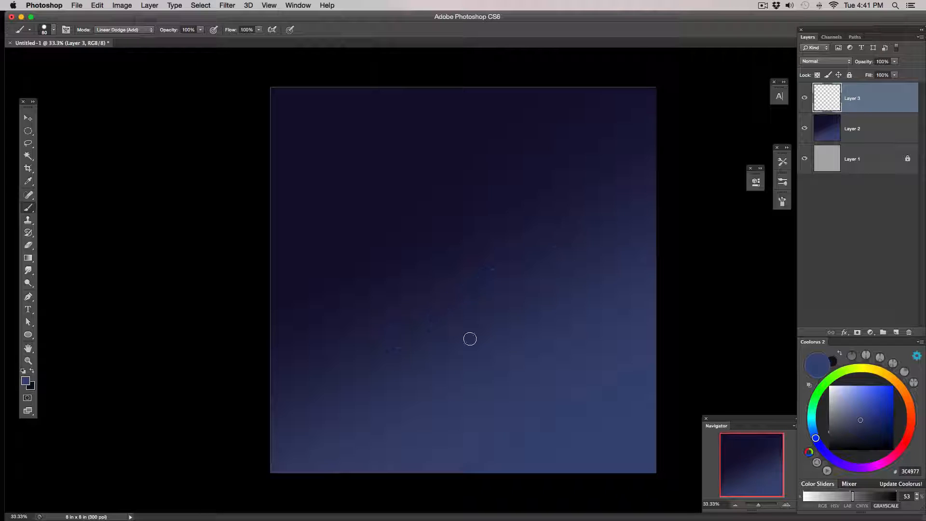
# Reduce the brush size to 70 px and pick a brighter, more saturated blue as the foreground colour.
pyautogui.press('[')
pyautogui.moveTo(863, 406); pyautogui.dragTo(868, 395)
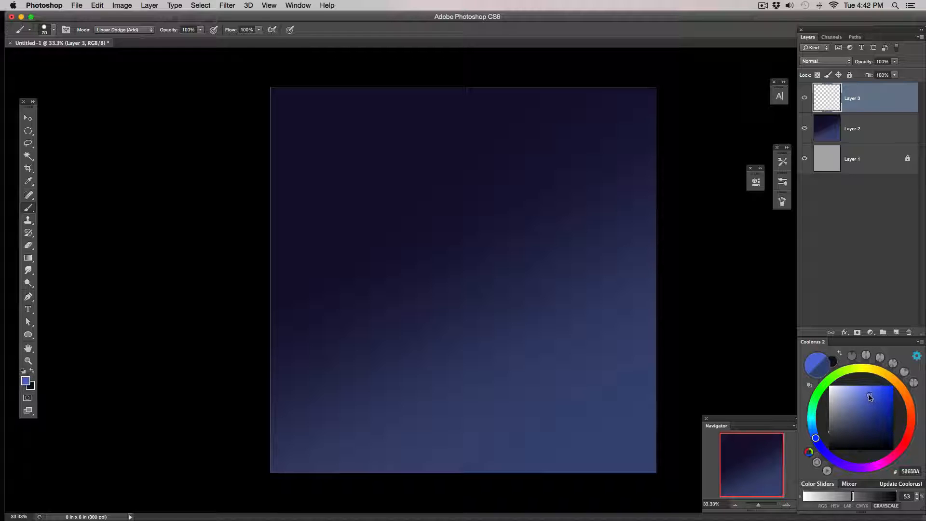
# Try a freehand vertical, a straight vertical and a diagonal test stroke on Layer 3, undoing each one.
pyautogui.moveTo(478, 143); pyautogui.dragTo(481, 384)
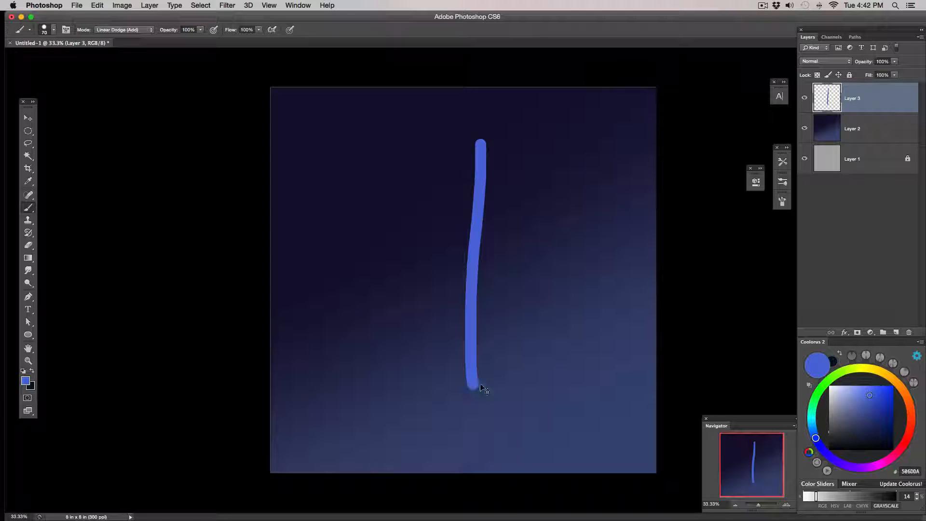
pyautogui.press('super+z')
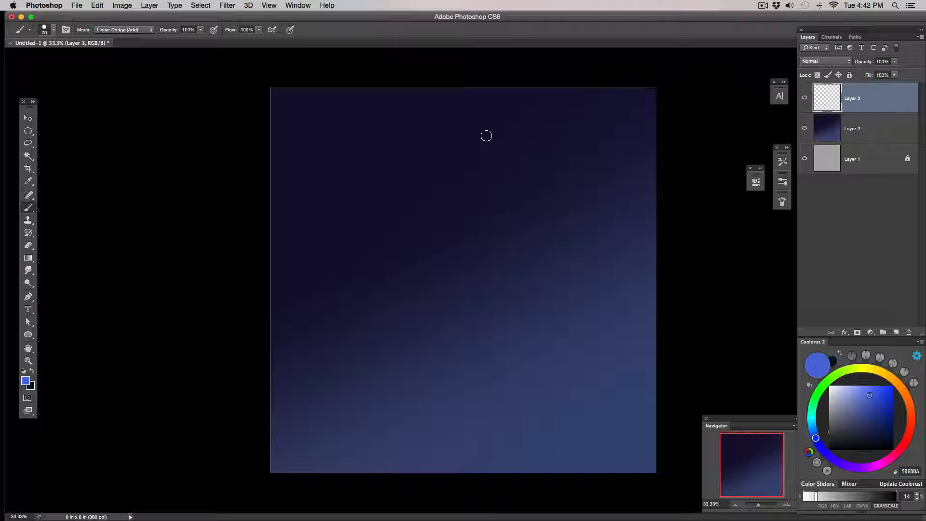
pyautogui.moveTo(488, 115); pyautogui.dragTo(489, 357)
pyautogui.keyDown('shift'); pyautogui.click(475, 454); pyautogui.keyUp('shift')
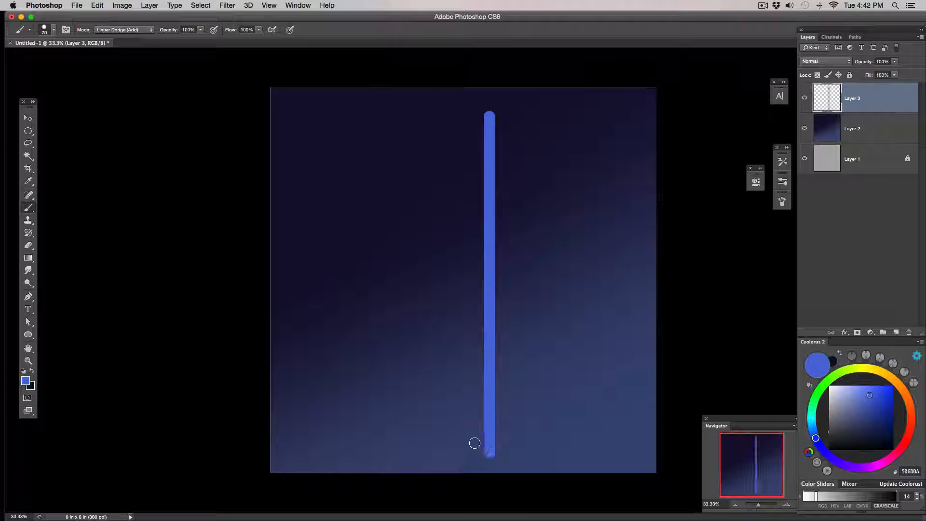
pyautogui.press('super+z')
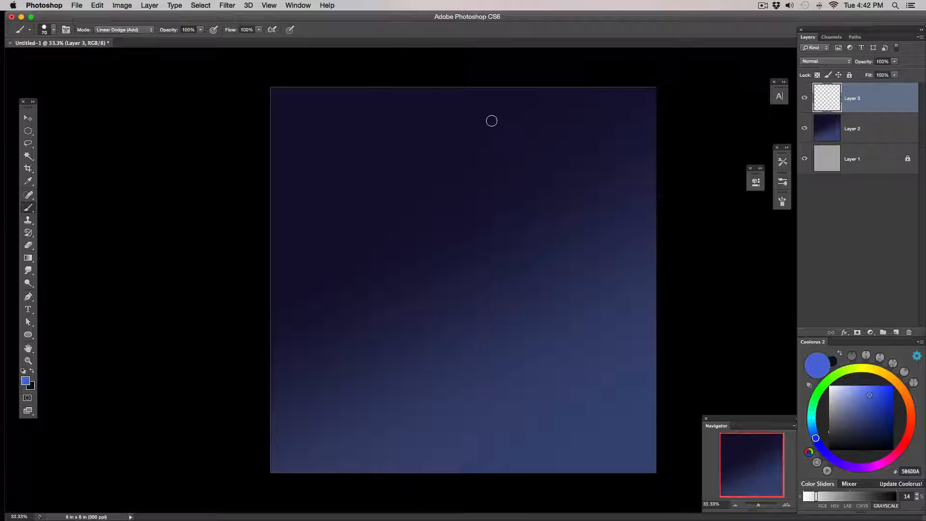
pyautogui.moveTo(495, 116)
pyautogui.mouseDown()
pyautogui.moveTo(434, 223)
pyautogui.moveTo(365, 425)
pyautogui.mouseUp()
pyautogui.press('super+z')
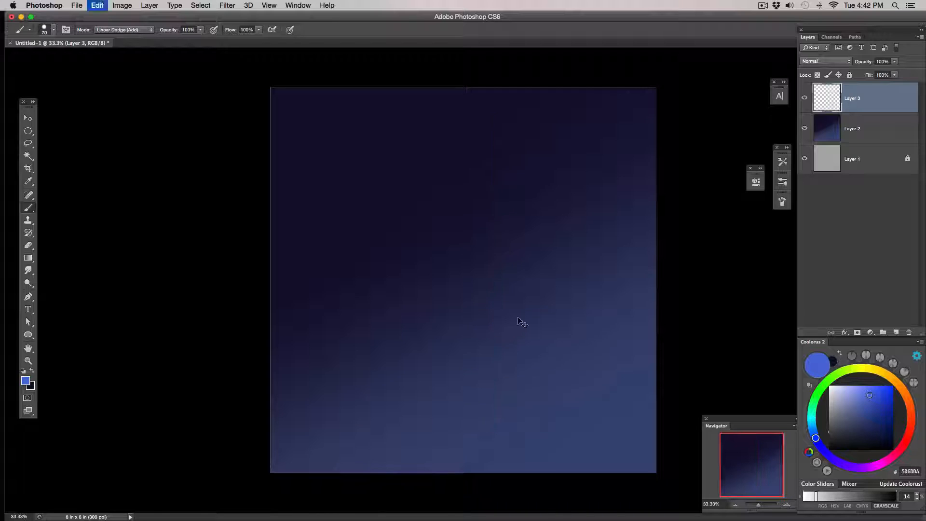
# Try a horizontal, a slightly slanted and a full-height vertical stroke on Layer 3 and undo all three.
pyautogui.moveTo(310, 299); pyautogui.dragTo(635, 299)
pyautogui.press('super+z')
pyautogui.moveTo(323, 308)
pyautogui.mouseDown()
pyautogui.moveTo(546, 259)
pyautogui.moveTo(649, 258)
pyautogui.moveTo(636, 249)
pyautogui.mouseUp()
pyautogui.press('super+z')
pyautogui.moveTo(498, 82)
pyautogui.mouseDown()
pyautogui.moveTo(488, 325)
pyautogui.moveTo(496, 494)
pyautogui.mouseUp()
pyautogui.press('super+z')
# Reduce the brush size to 25 px and paint a straight vertical line right of centre, spanning the canvas's full height.
pyautogui.press('[')
pyautogui.press('[')
pyautogui.press('[')
pyautogui.press('[')
pyautogui.moveTo(510, 92); pyautogui.dragTo(509, 486)
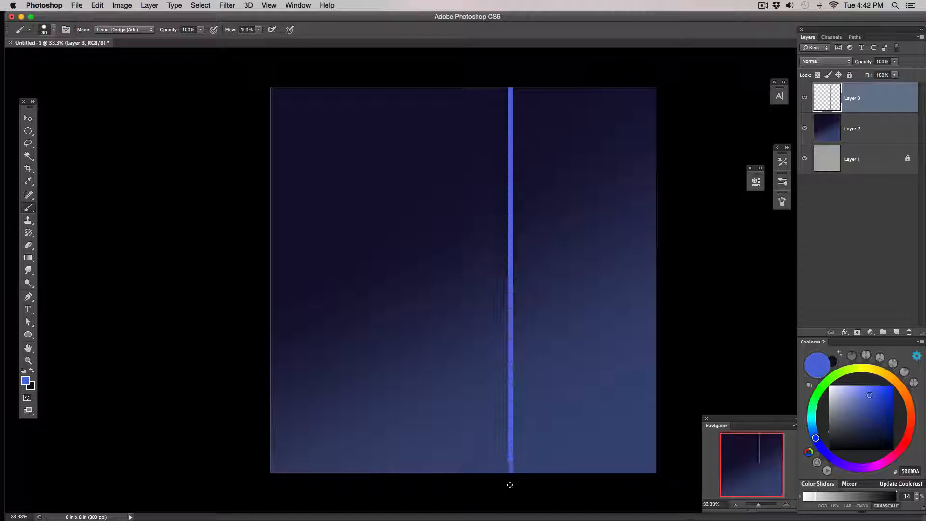
pyautogui.press('super+z')
pyautogui.press('[')
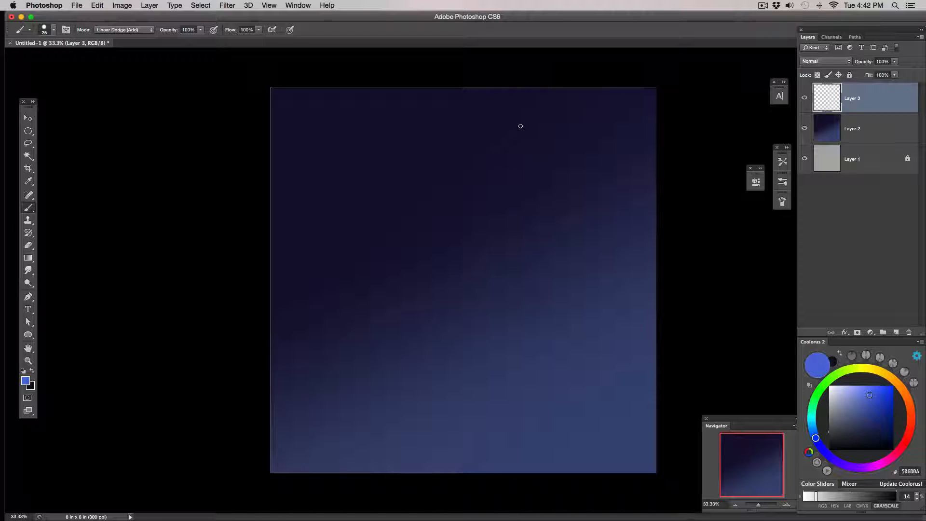
pyautogui.moveTo(512, 89)
pyautogui.mouseDown()
pyautogui.moveTo(509, 360)
pyautogui.moveTo(520, 493)
pyautogui.mouseUp()
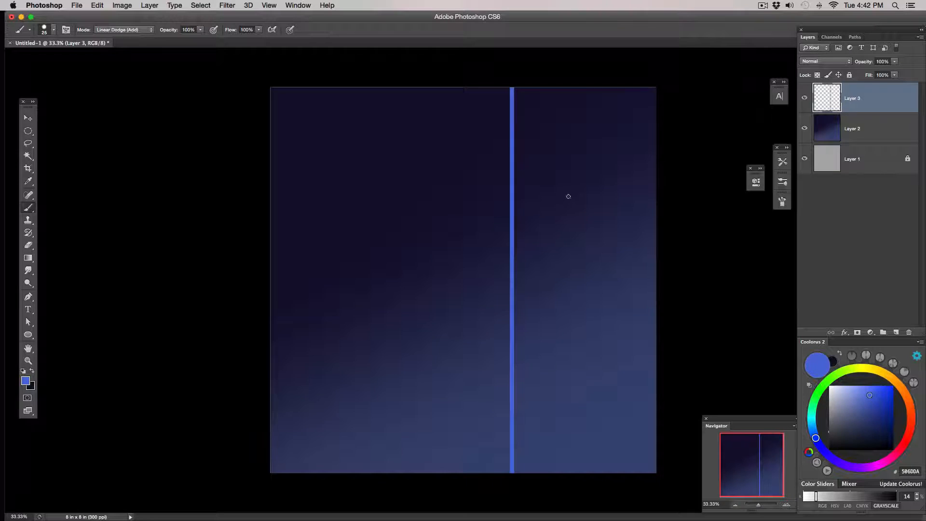
# Choose the soft round brush preset at 175 px, try a diagonal stroke left of the line and undo it.
pyautogui.click(781, 187)
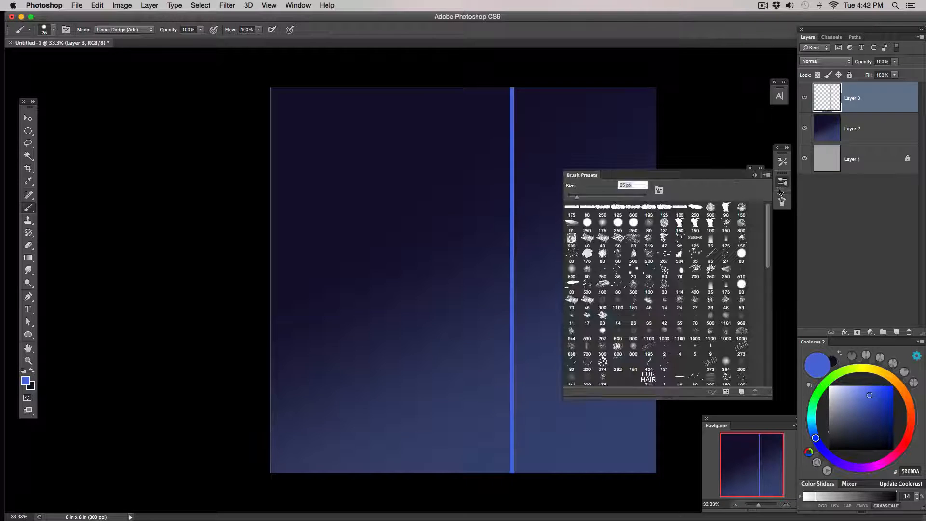
pyautogui.click(603, 223)
pyautogui.click(755, 175)
pyautogui.moveTo(370, 335)
pyautogui.mouseDown()
pyautogui.moveTo(360, 355)
pyautogui.moveTo(464, 264)
pyautogui.mouseUp()
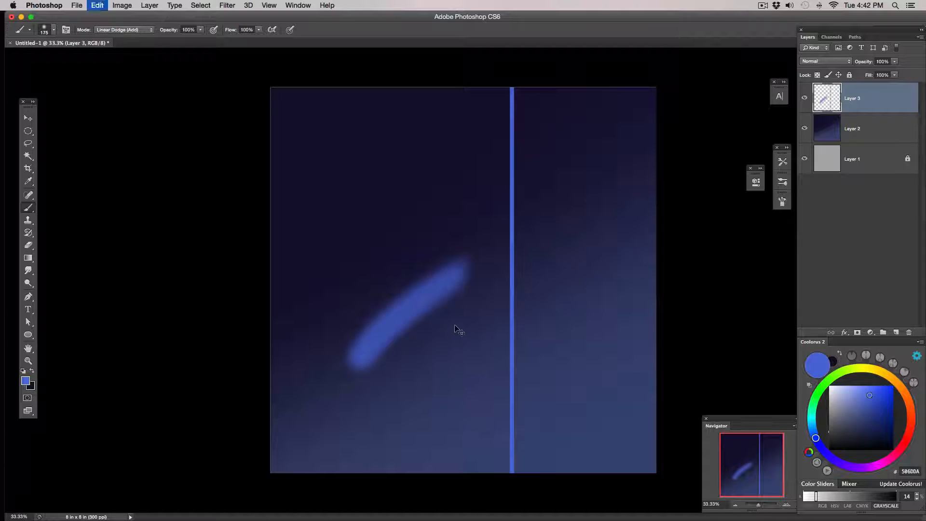
pyautogui.press('super+z')
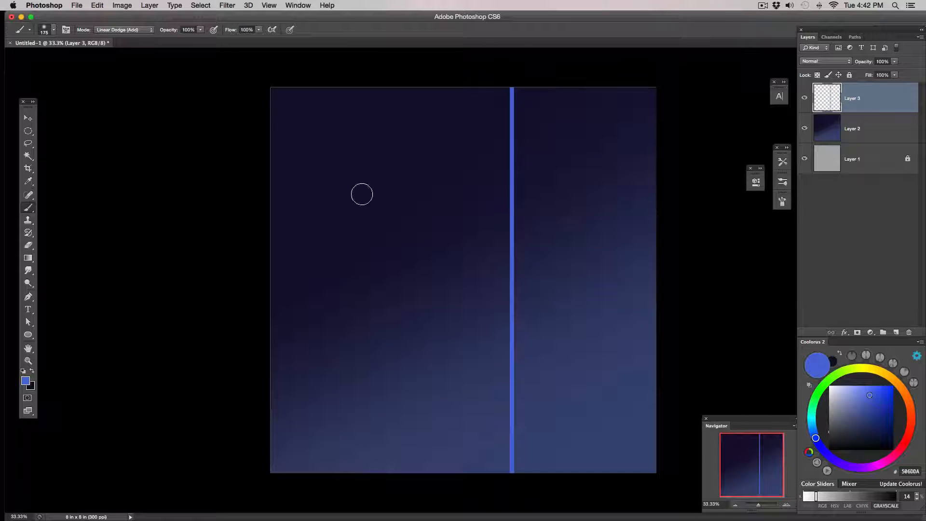
# Set the brush's blending mode to Hard Light and its size to 100 px.
pyautogui.click(150, 30)
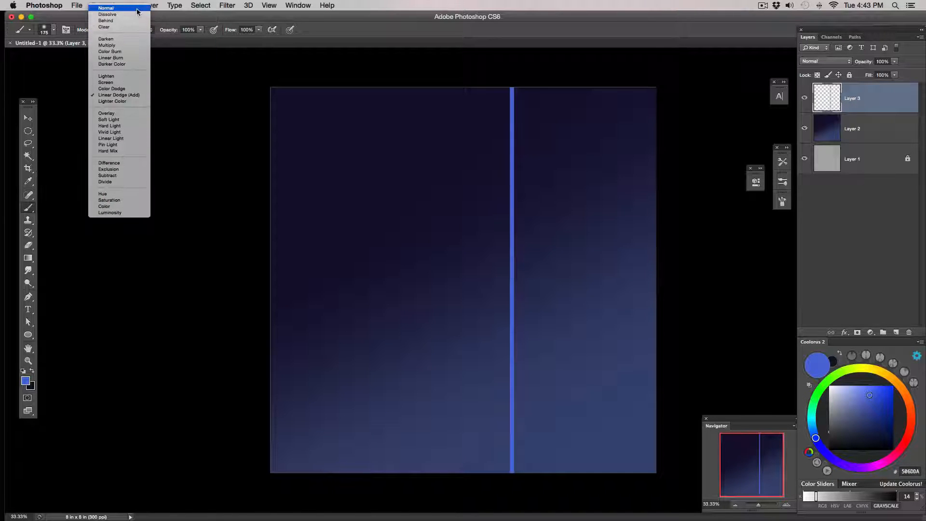
pyautogui.click(136, 9)
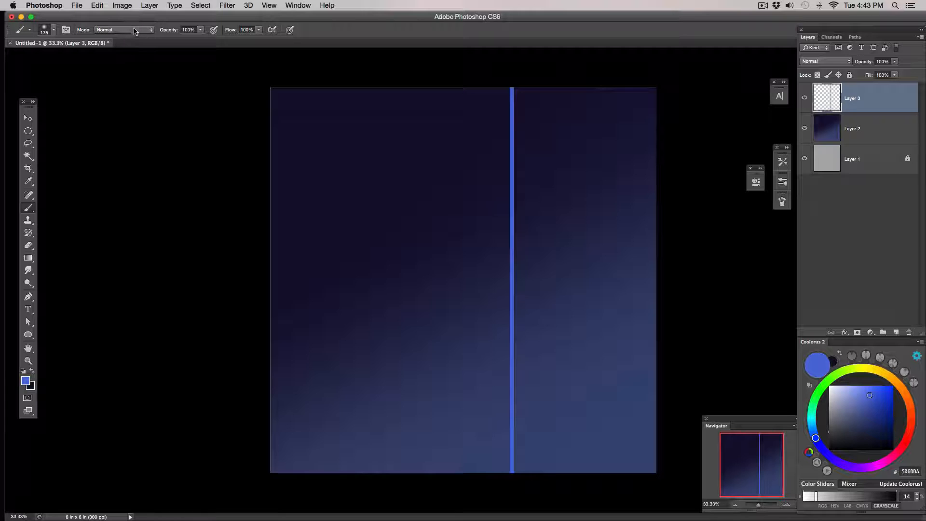
pyautogui.click(139, 31)
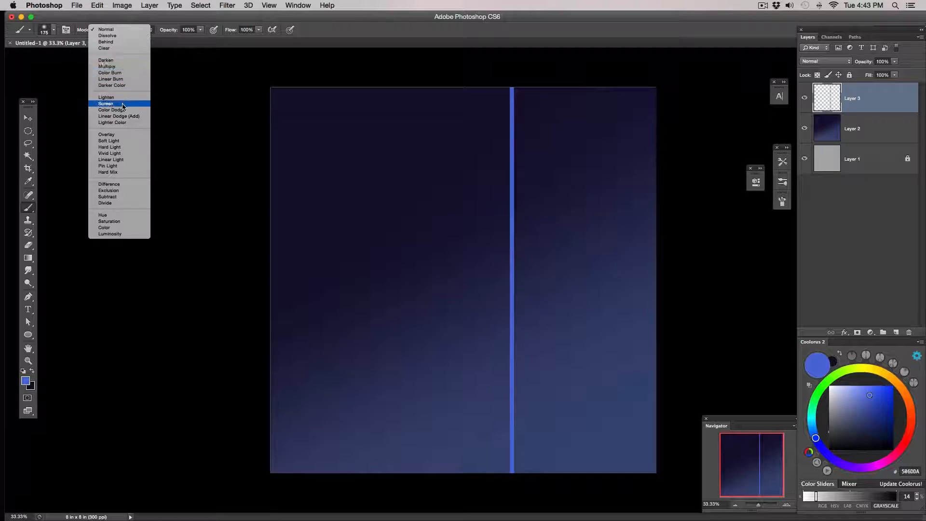
pyautogui.click(115, 147)
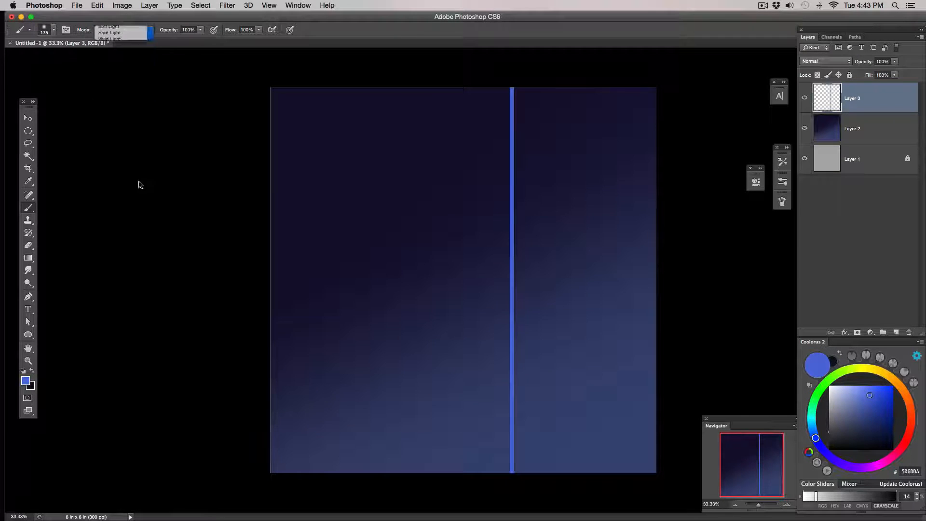
pyautogui.press('[')
pyautogui.press('[')
pyautogui.press('[')
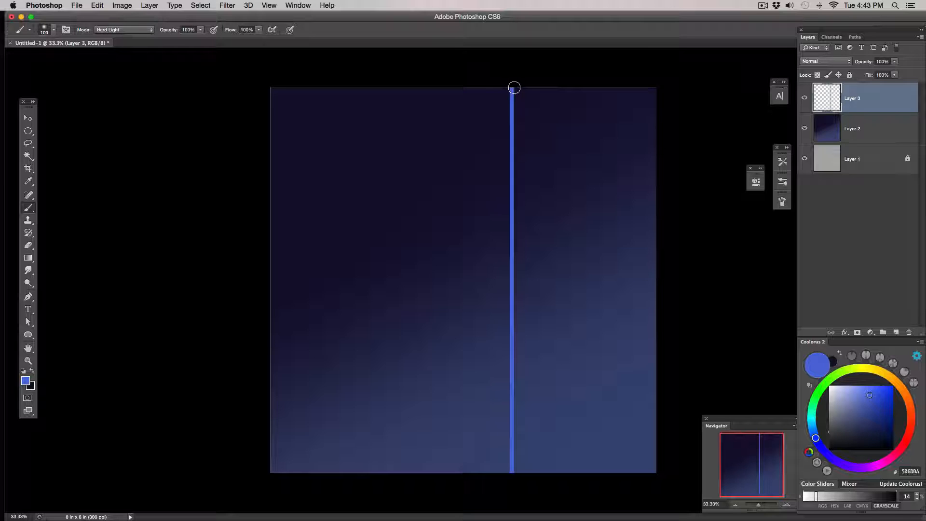
# Paint a soft blue glow straight down over the full length of the vertical line on Layer 3.
pyautogui.moveTo(512, 90); pyautogui.dragTo(512, 470)
pyautogui.press('super+z')
pyautogui.moveTo(511, 86); pyautogui.dragTo(519, 502)
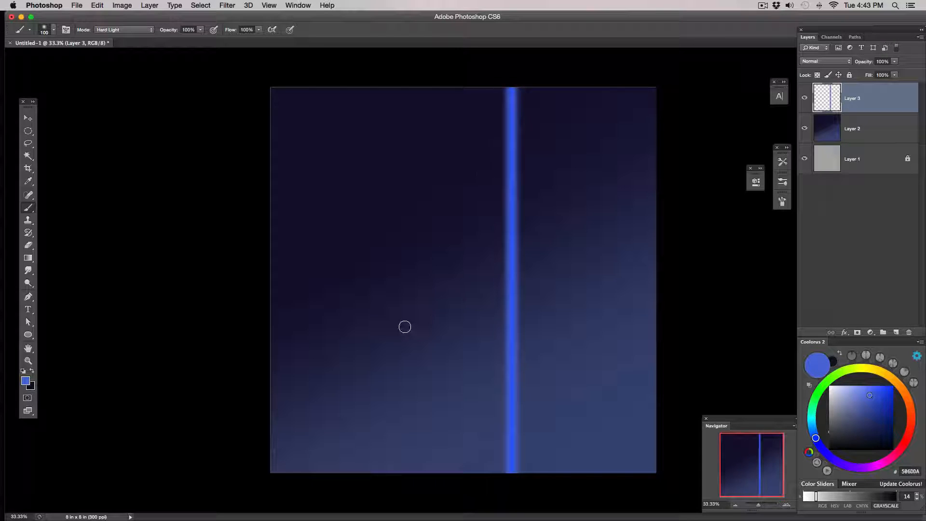
# Set the brush's blending mode to Linear Dodge (Add) and its size to 45 px.
pyautogui.click(142, 30)
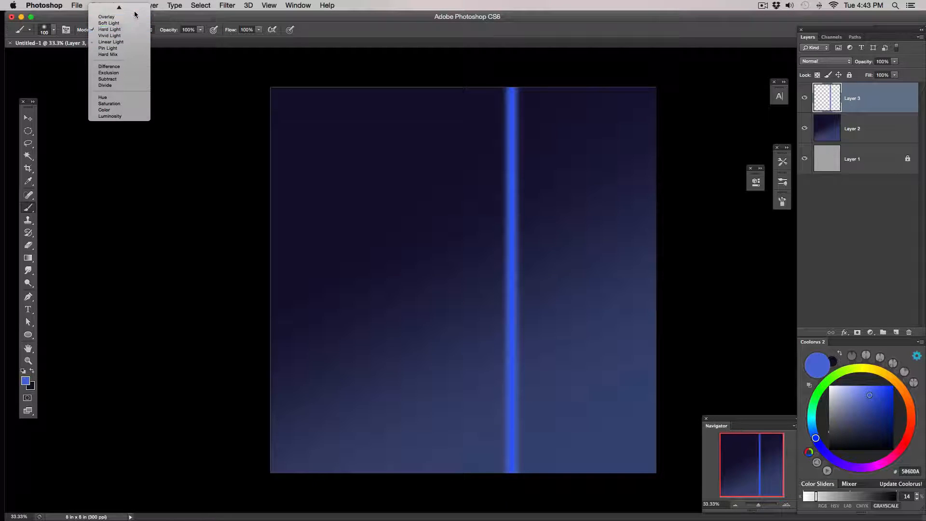
pyautogui.moveTo(134, 8)
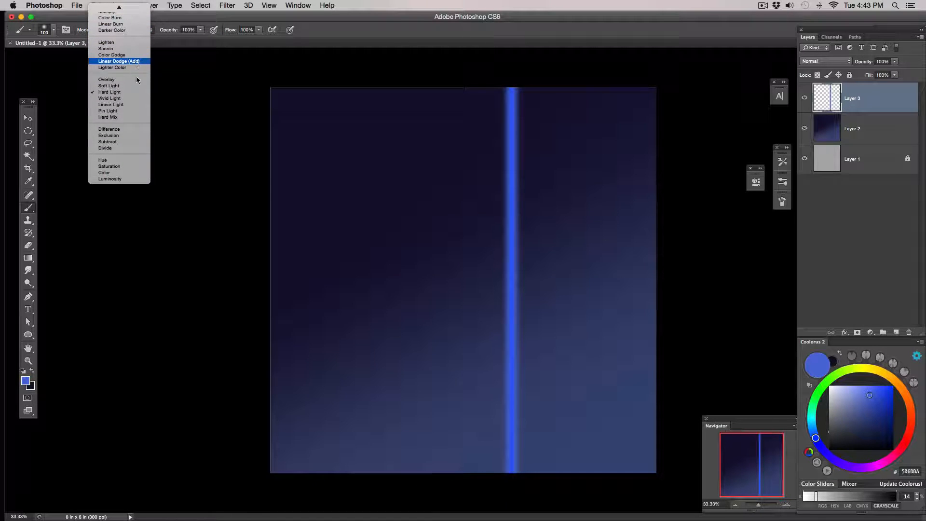
pyautogui.click(135, 61)
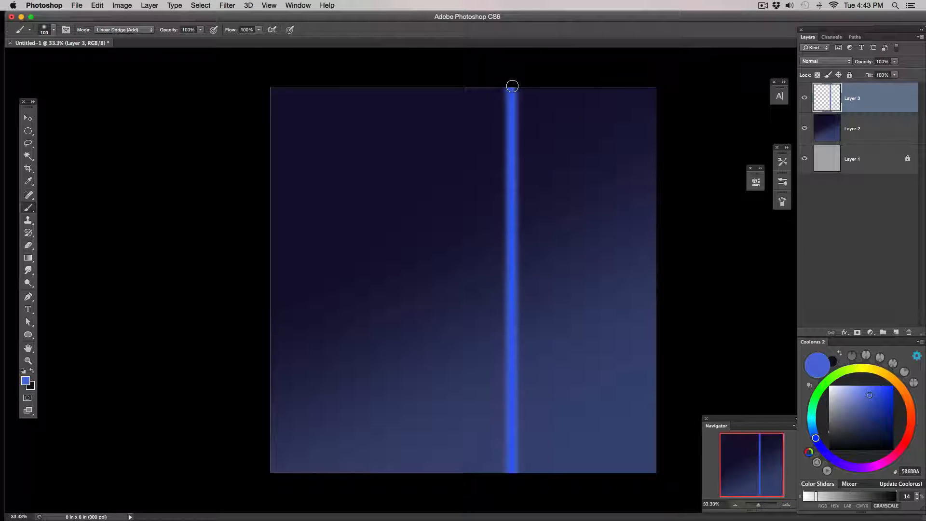
pyautogui.press('[')
pyautogui.press('[')
# Try brightening the beam with 45 px strokes down its full length and undo each attempt.
pyautogui.moveTo(510, 80)
pyautogui.mouseDown()
pyautogui.moveTo(508, 232)
pyautogui.moveTo(525, 502)
pyautogui.mouseUp()
pyautogui.press('super+z')
pyautogui.moveTo(509, 79); pyautogui.dragTo(505, 462)
pyautogui.press('super+z')
pyautogui.moveTo(512, 82)
pyautogui.mouseDown()
pyautogui.moveTo(514, 412)
pyautogui.moveTo(527, 509)
pyautogui.mouseUp()
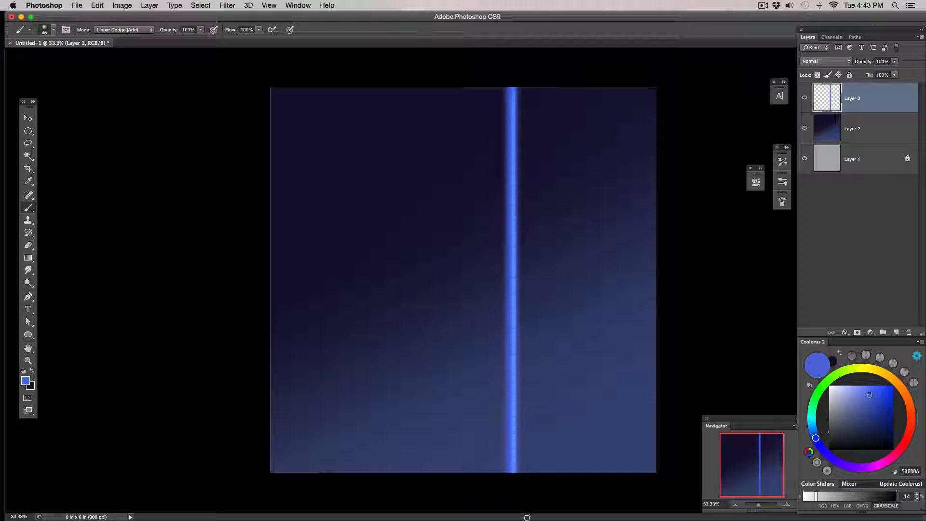
pyautogui.press('super+z')
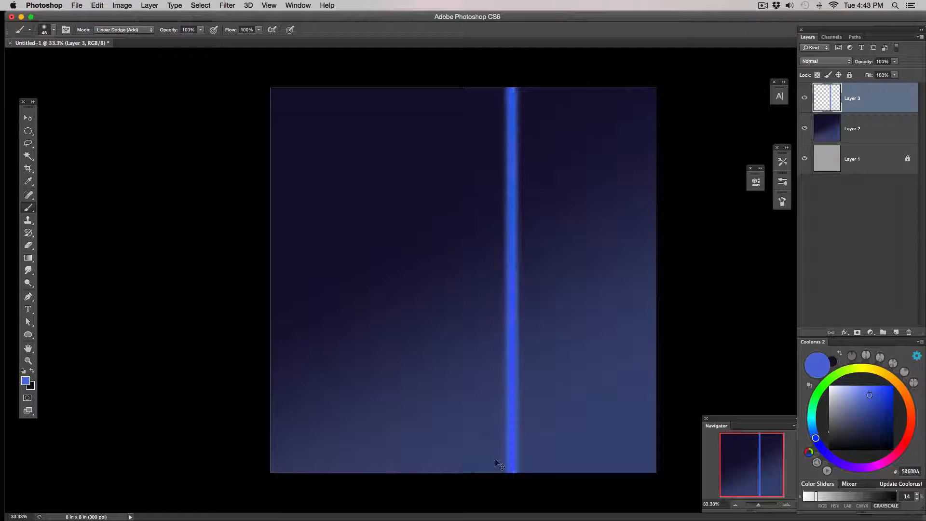
pyautogui.moveTo(513, 89); pyautogui.dragTo(516, 519)
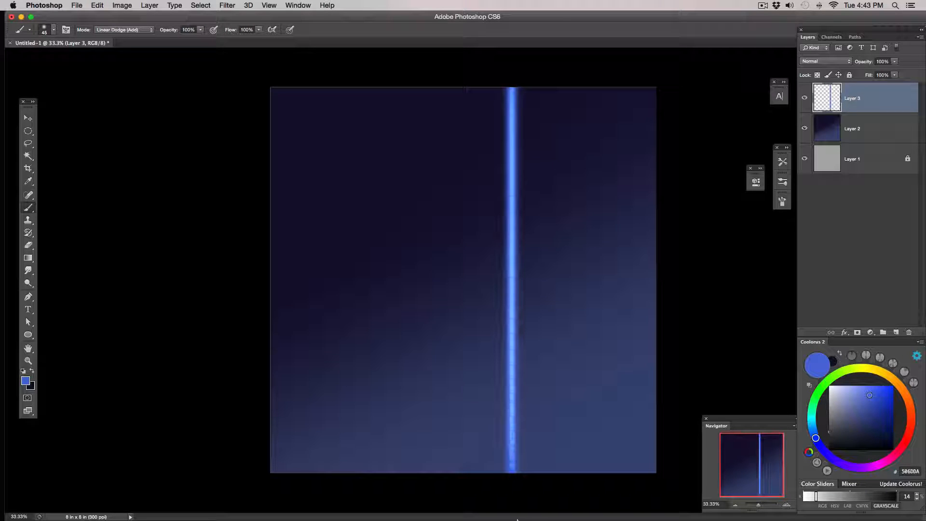
pyautogui.press('super+z')
# Reduce the brush size to 25 px and paint a thin bright core down the centre of the beam.
pyautogui.press('[')
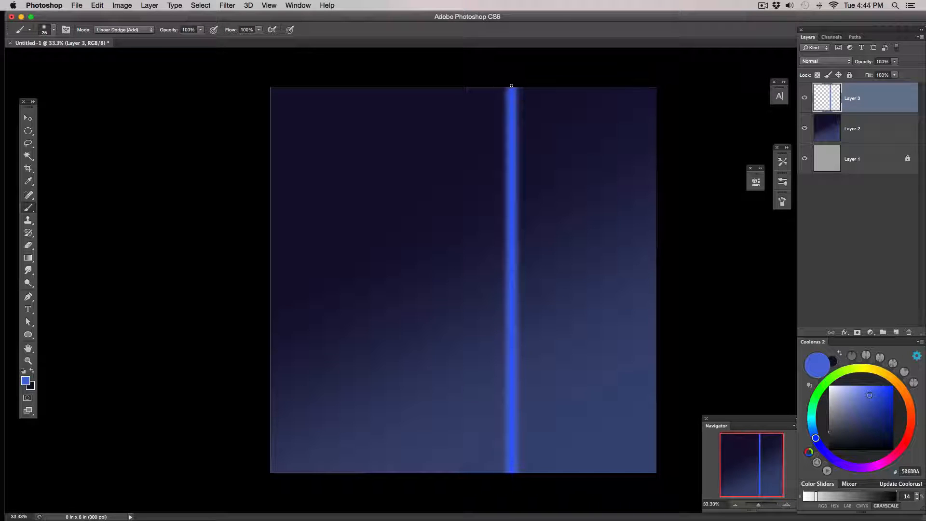
pyautogui.moveTo(512, 84)
pyautogui.mouseDown()
pyautogui.moveTo(507, 342)
pyautogui.moveTo(517, 518)
pyautogui.mouseUp()
pyautogui.press('super+z')
pyautogui.moveTo(511, 141); pyautogui.dragTo(514, 467)
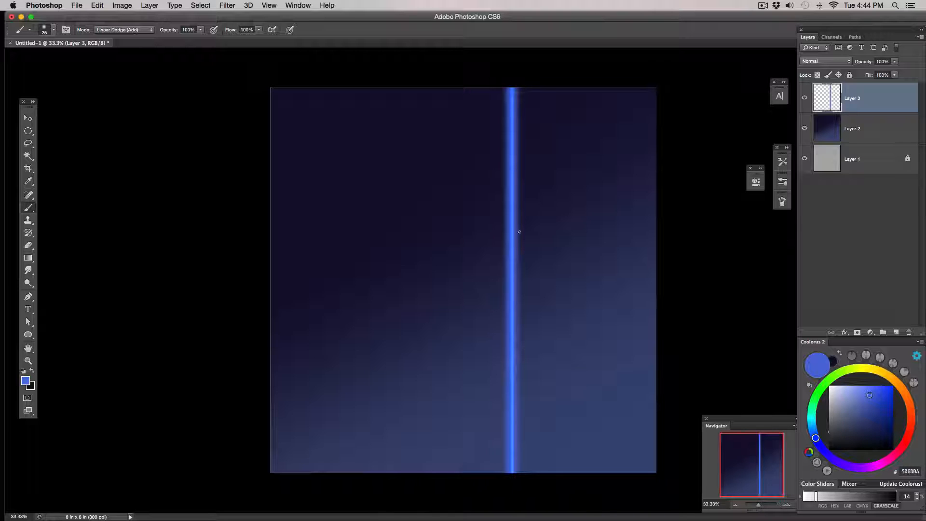
# Adjust Layer 3's Hue/Saturation with Saturation +27 and Lightness -3.
pyautogui.press('super+u')
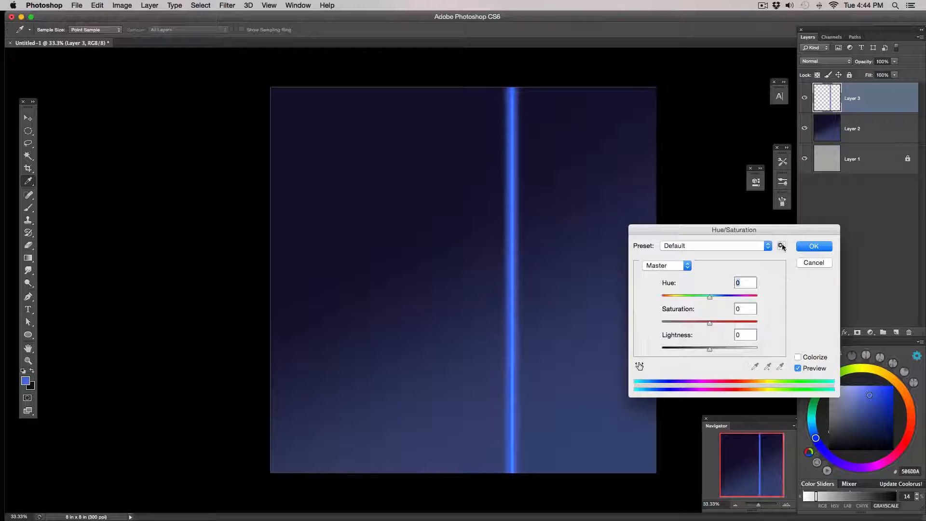
pyautogui.click(813, 262)
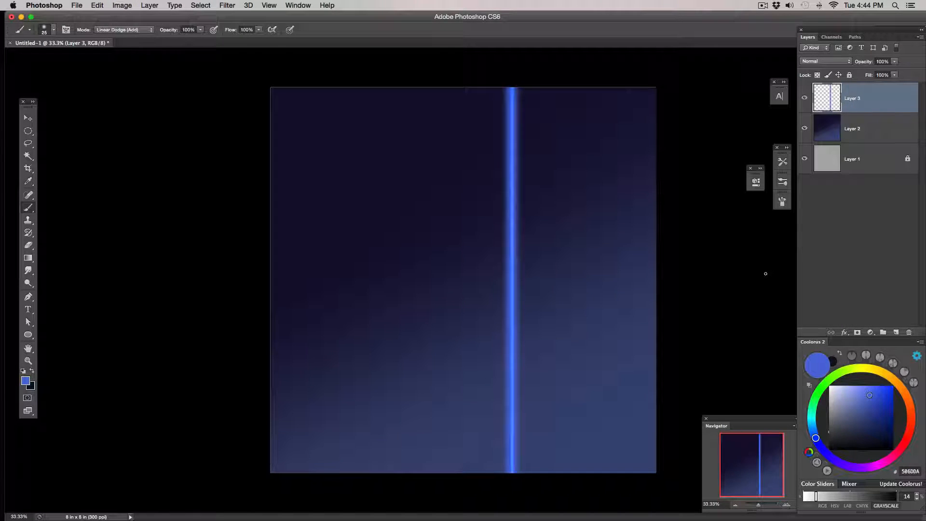
pyautogui.press('super+u')
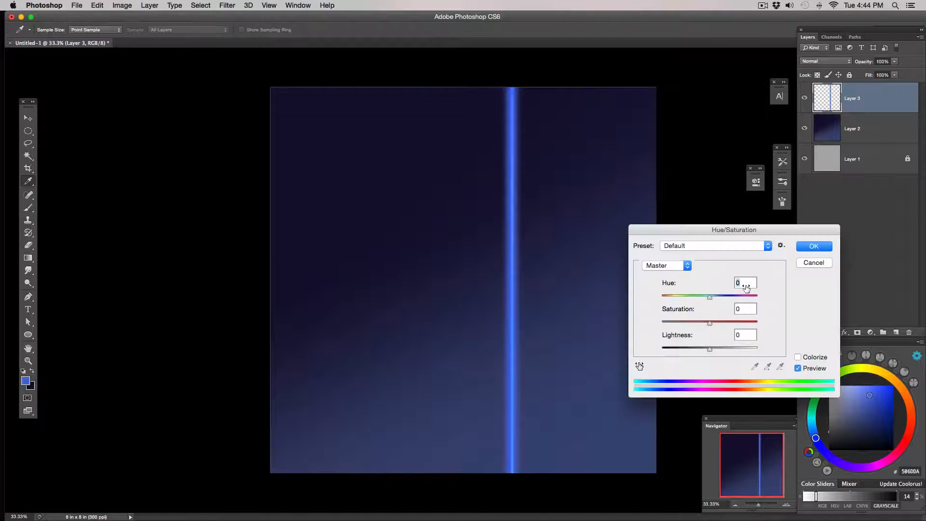
pyautogui.moveTo(709, 323)
pyautogui.mouseDown()
pyautogui.moveTo(725, 323)
pyautogui.moveTo(722, 348)
pyautogui.moveTo(707, 350)
pyautogui.moveTo(723, 324)
pyautogui.mouseUp()
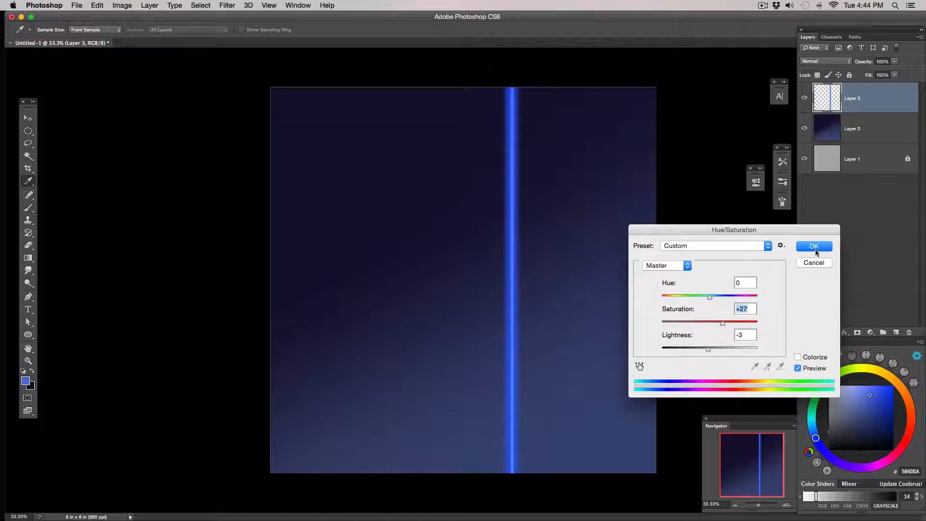
pyautogui.click(814, 248)
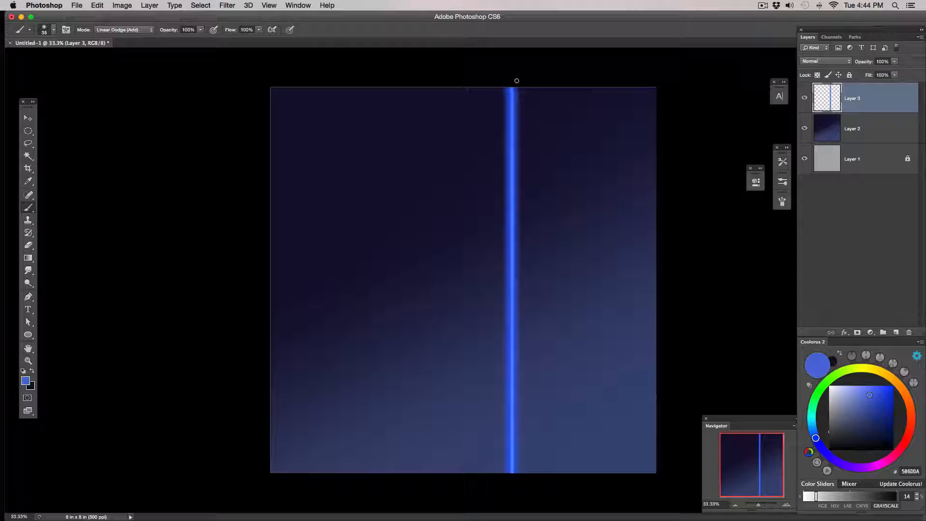
# Enlarge the brush to 70 px and paint a straight soft stroke down the beam to intensify its glow.
pyautogui.moveTo(512, 85); pyautogui.dragTo(515, 478)
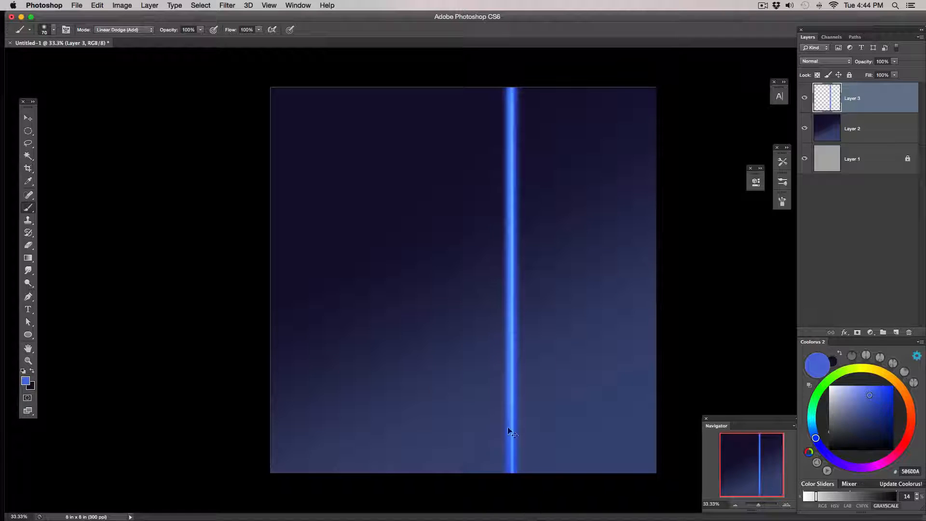
pyautogui.press('super+z')
pyautogui.moveTo(512, 92); pyautogui.dragTo(516, 485)
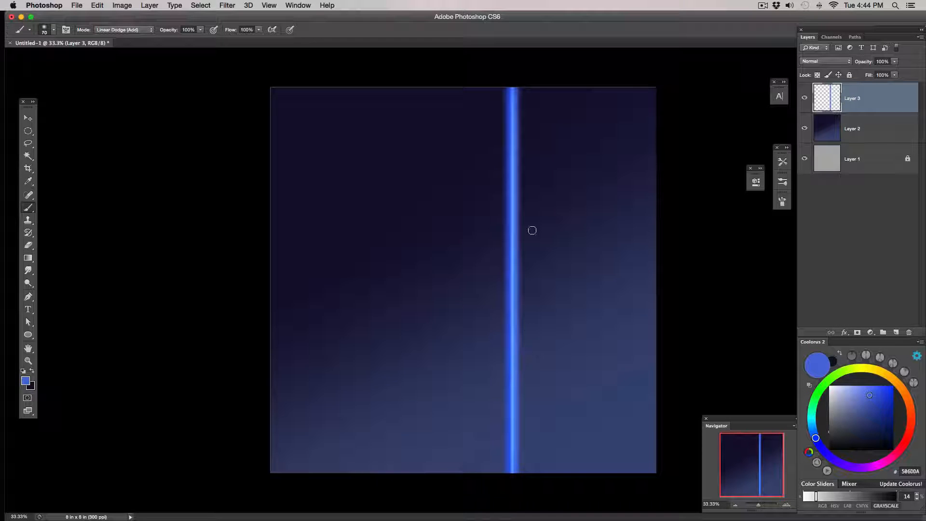
pyautogui.press('super+z')
pyautogui.moveTo(513, 89); pyautogui.dragTo(508, 489)
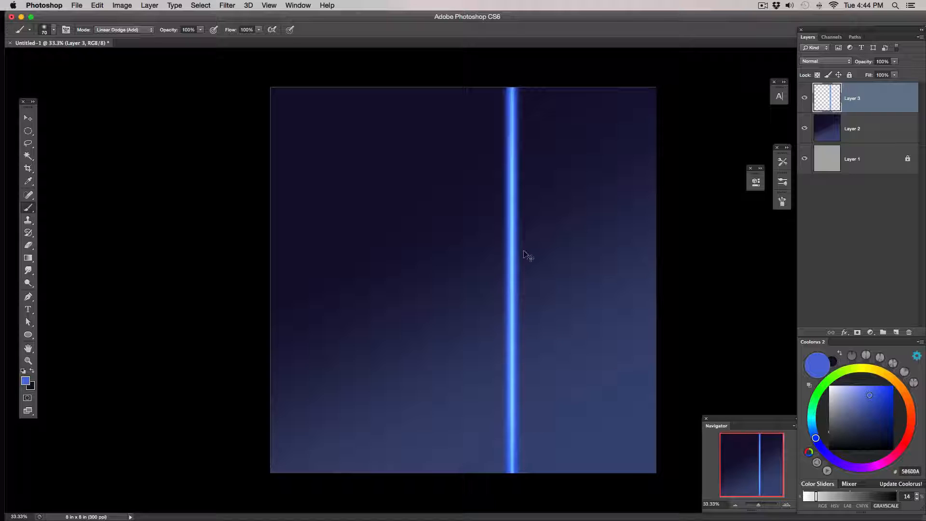
# Narrow the beam on Layer 3 with Free Transform to 54.17% width, keeping its full height.
pyautogui.press('super+t')
pyautogui.moveTo(525, 280); pyautogui.dragTo(520, 281)
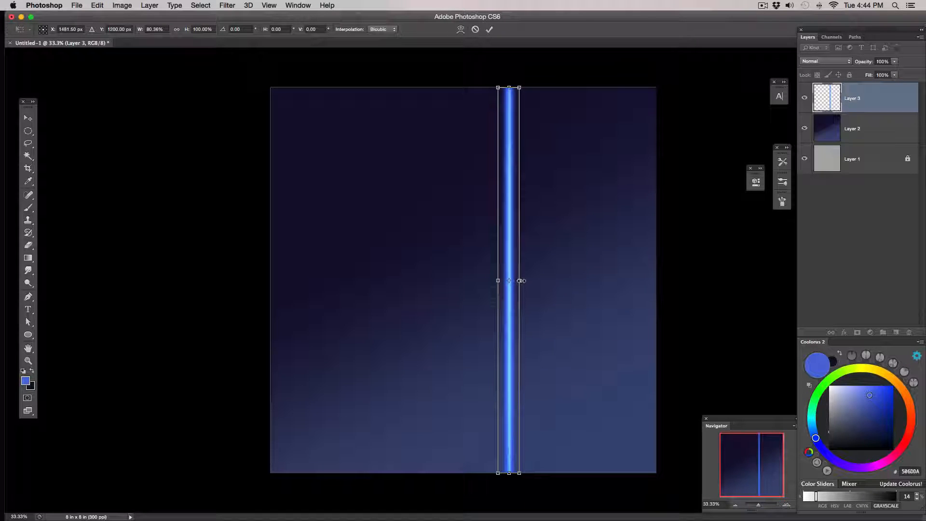
pyautogui.moveTo(499, 281); pyautogui.dragTo(505, 281)
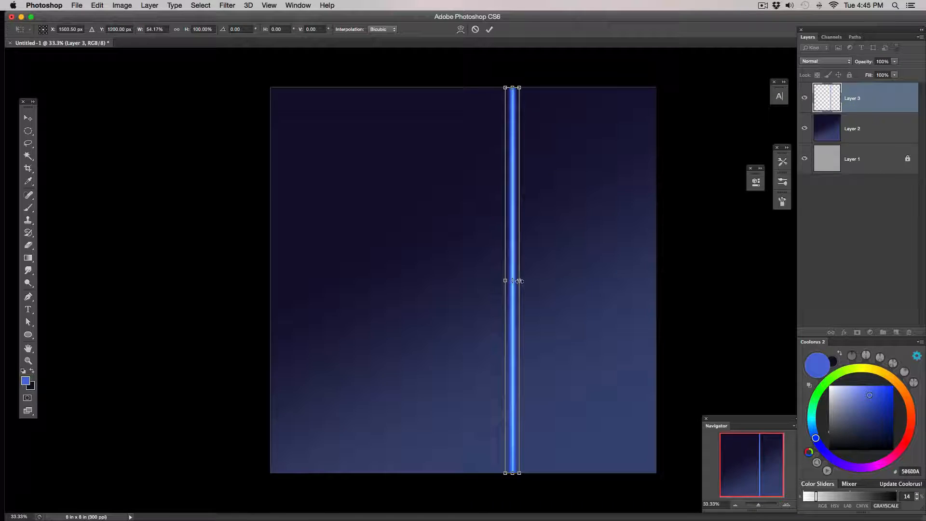
pyautogui.press('Return')
pyautogui.press('b')
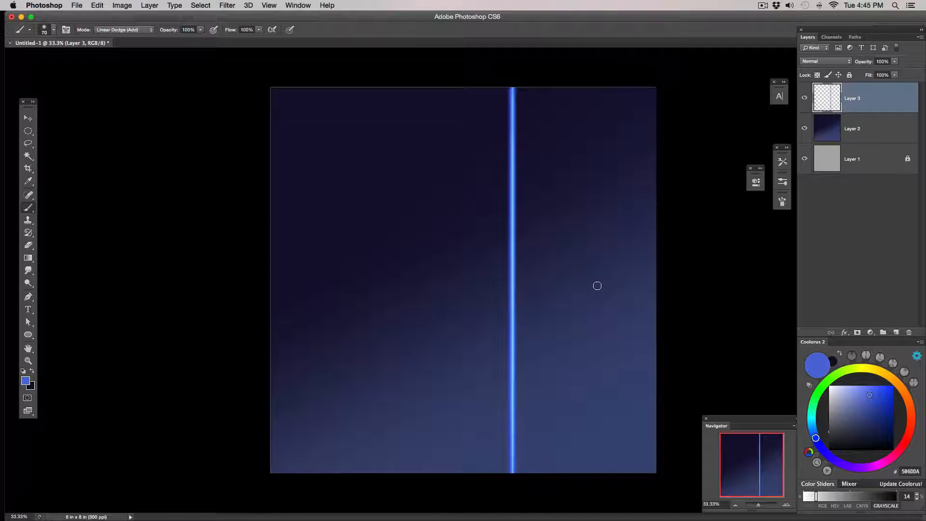
# Squeeze the beam slightly thinner from its right edge with a second Free Transform.
pyautogui.hotkey('ctrl', 't')
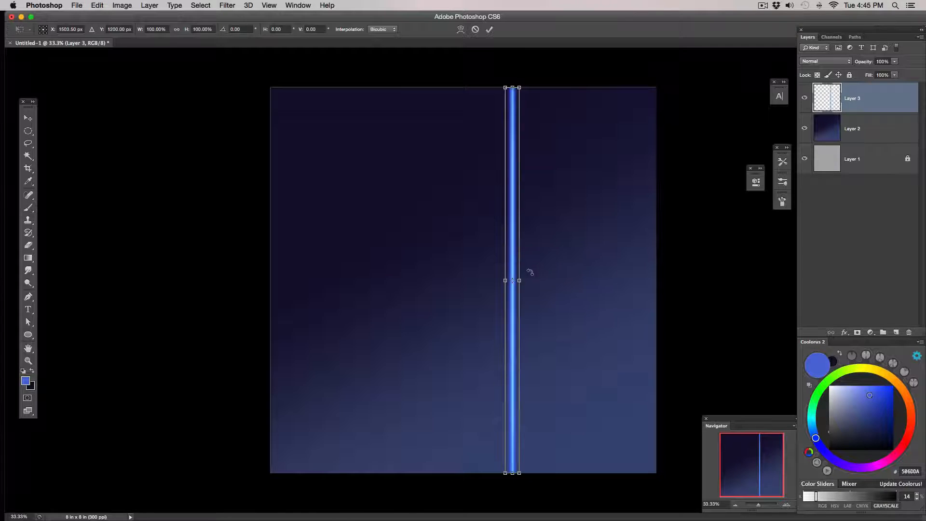
pyautogui.moveTo(518, 280); pyautogui.dragTo(515, 281)
pyautogui.press('Return')
pyautogui.press('b')
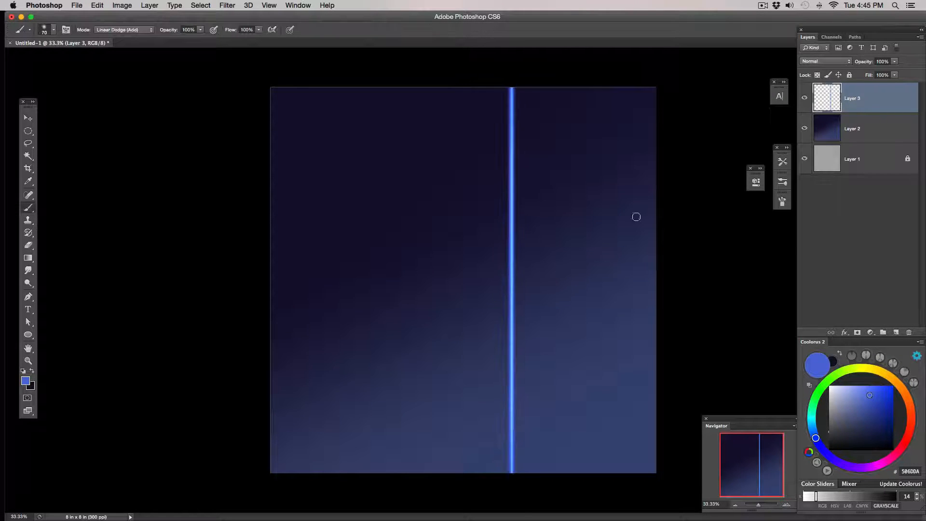
# Set the brush to Hard Light mode at 175 px, try a stroke down the beam and undo it.
pyautogui.click(148, 30)
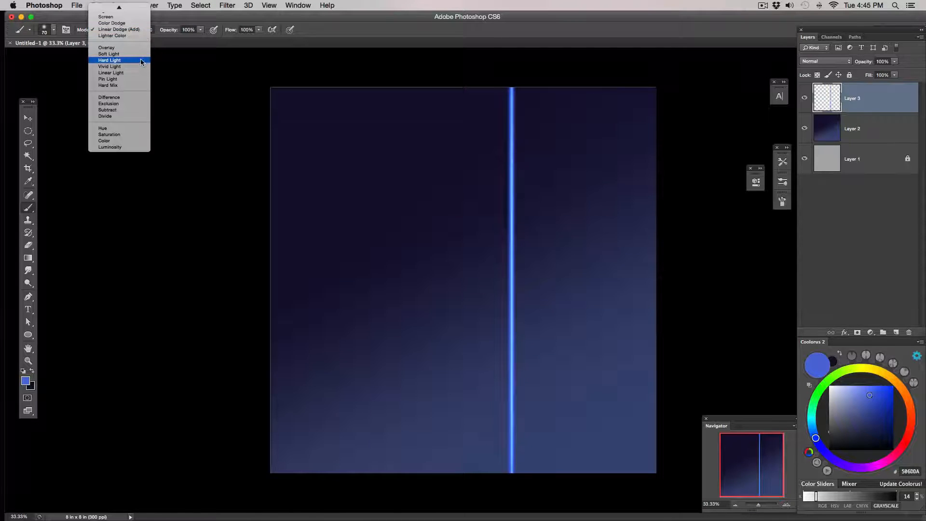
pyautogui.click(143, 60)
pyautogui.press(']')
pyautogui.press(']')
pyautogui.press(']')
pyautogui.press(']')
pyautogui.press(']')
pyautogui.press(']')
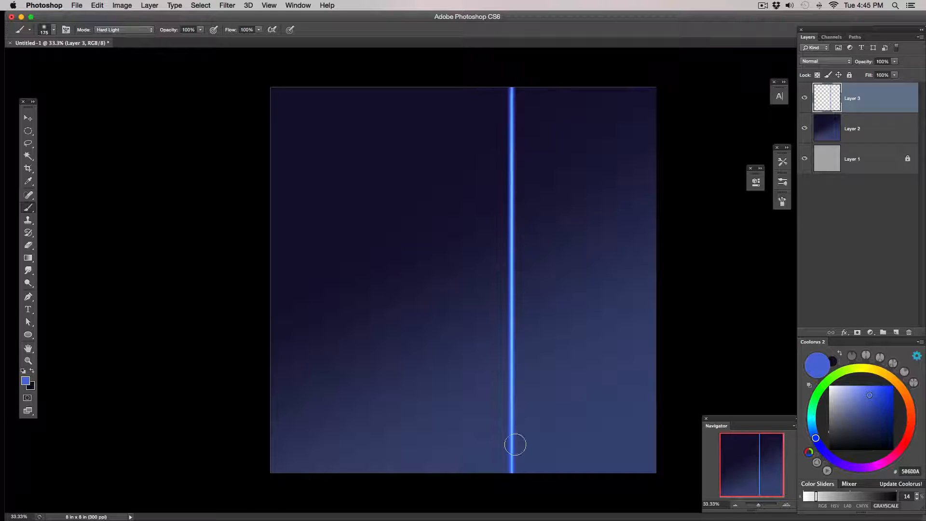
pyautogui.moveTo(508, 79)
pyautogui.mouseDown()
pyautogui.moveTo(501, 331)
pyautogui.moveTo(521, 455)
pyautogui.mouseUp()
pyautogui.press('super+z')
# Reduce the brush to 90 px and paint three soft glow strokes down the beam's full length.
pyautogui.press('[')
pyautogui.press('[')
pyautogui.press('[')
pyautogui.press('[')
pyautogui.moveTo(511, 79); pyautogui.dragTo(517, 518)
pyautogui.moveTo(509, 87); pyautogui.dragTo(512, 493)
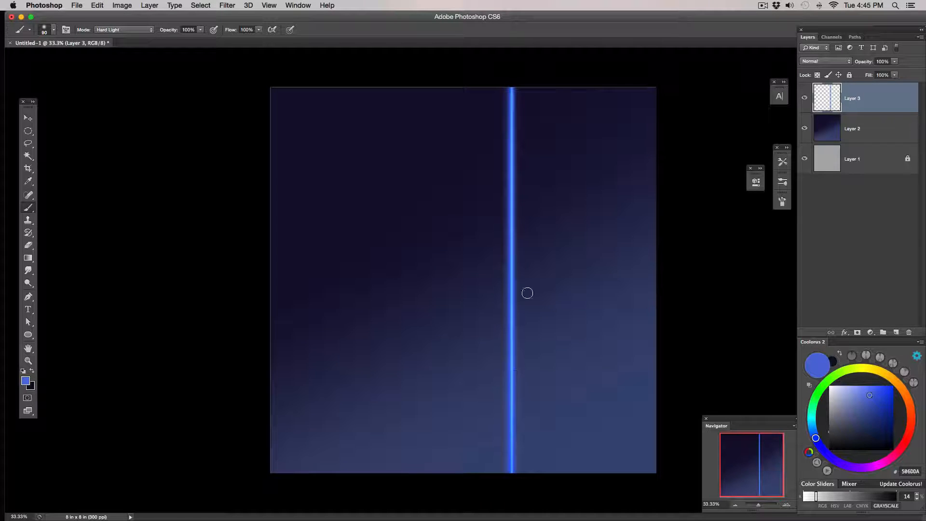
pyautogui.moveTo(512, 85); pyautogui.dragTo(514, 507)
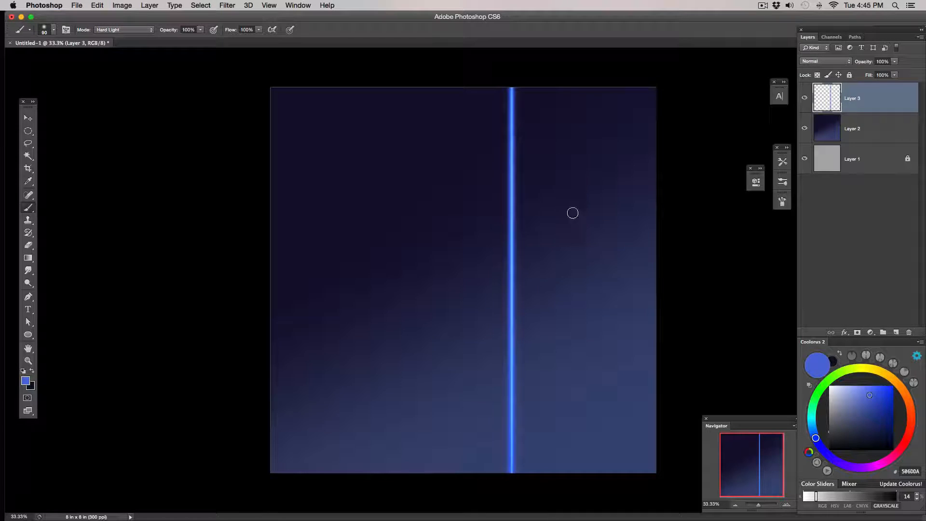
# Switch to the 250 px round brush preset and reduce its size to 40 px.
pyautogui.click(782, 183)
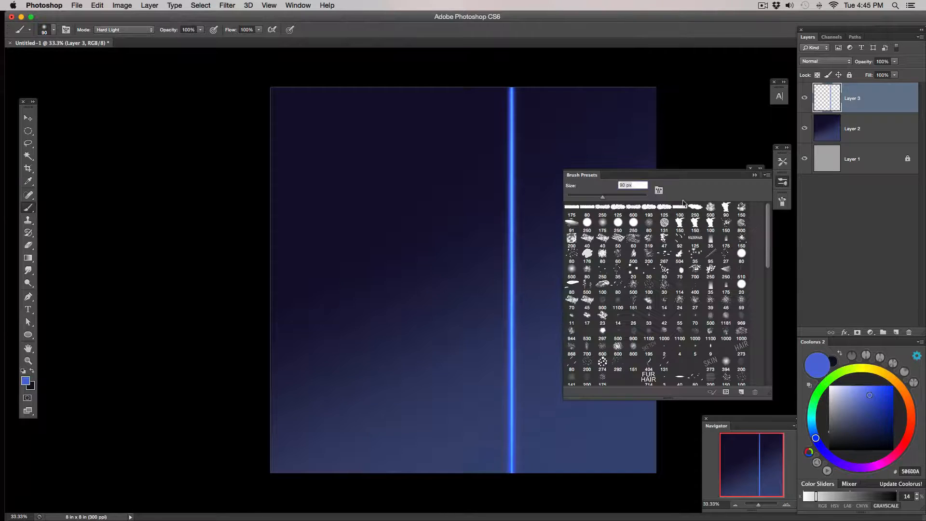
pyautogui.click(587, 223)
pyautogui.click(753, 176)
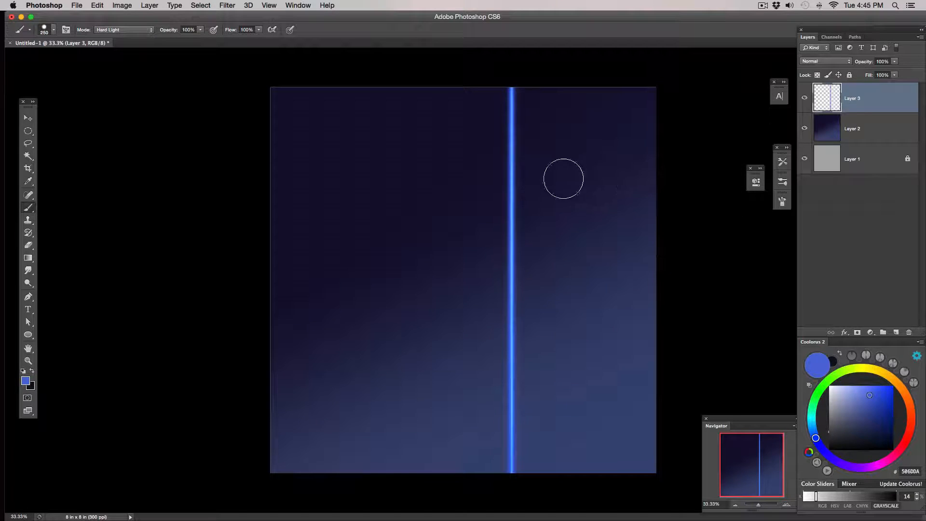
pyautogui.press('[')
pyautogui.press('[')
pyautogui.press('[')
pyautogui.press('[')
pyautogui.press('[')
pyautogui.press('[')
pyautogui.press('[')
pyautogui.press('[')
pyautogui.press('[')
# Try a 40 px stroke to the right of the beam, undo it, and reduce the brush to 25 px.
pyautogui.moveTo(552, 134); pyautogui.dragTo(543, 295)
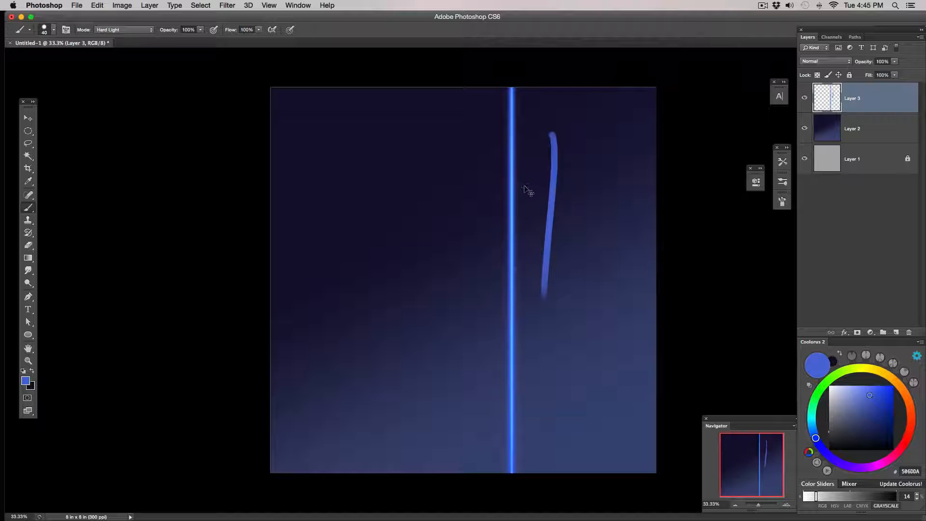
pyautogui.press('super+z')
pyautogui.press('[')
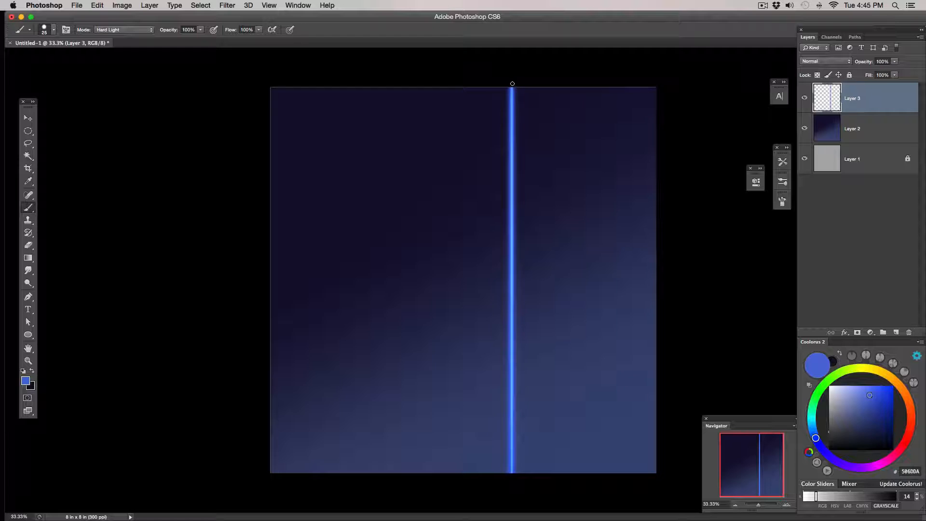
# Set the brush to Linear Dodge (Add) and paint a thin 20 px bright core down the beam's centre.
pyautogui.click(135, 30)
pyautogui.scroll(4, 134, 49)
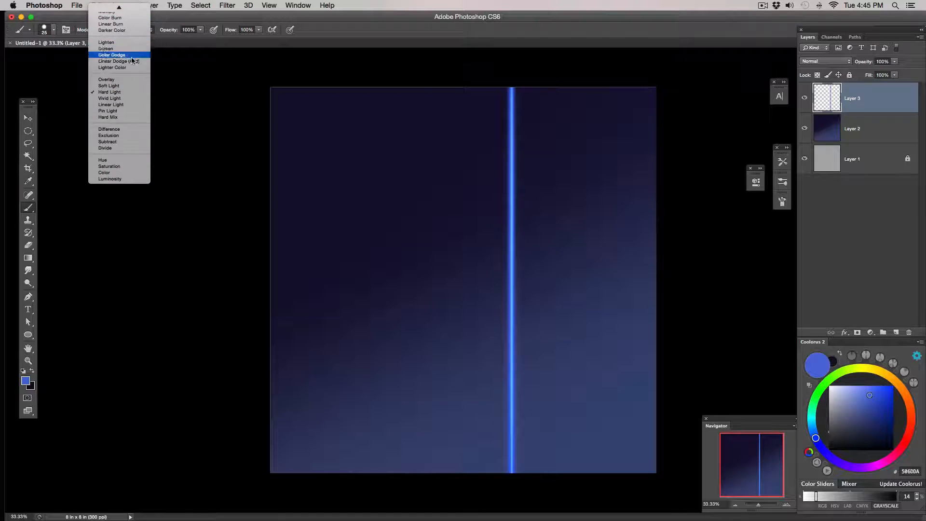
pyautogui.click(134, 61)
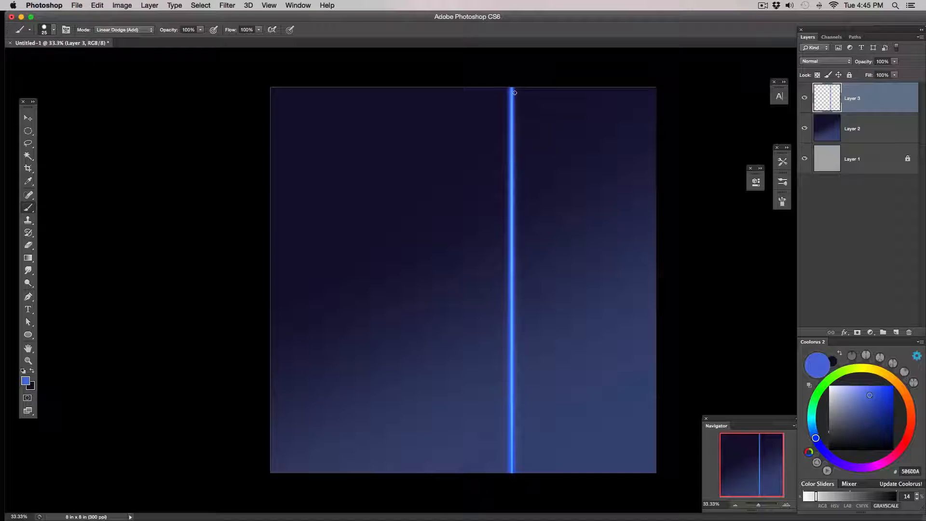
pyautogui.moveTo(517, 84)
pyautogui.mouseDown()
pyautogui.moveTo(508, 359)
pyautogui.moveTo(512, 475)
pyautogui.mouseUp()
pyautogui.press('super+z')
pyautogui.moveTo(512, 94); pyautogui.dragTo(511, 225)
pyautogui.moveTo(510, 296); pyautogui.dragTo(511, 496)
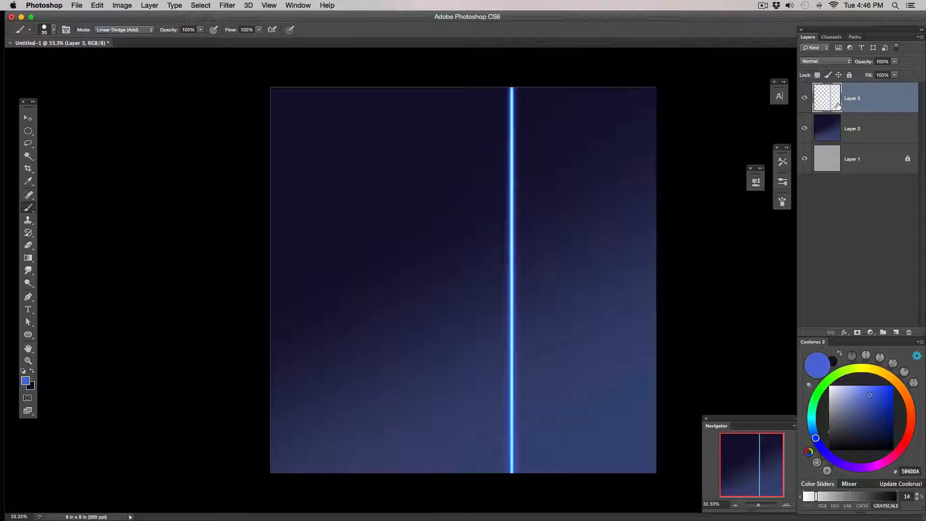
# Duplicate Layer 3 as Layer 3 copy, then undo and restore the duplicate to compare the glow.
pyautogui.click(149, 5)
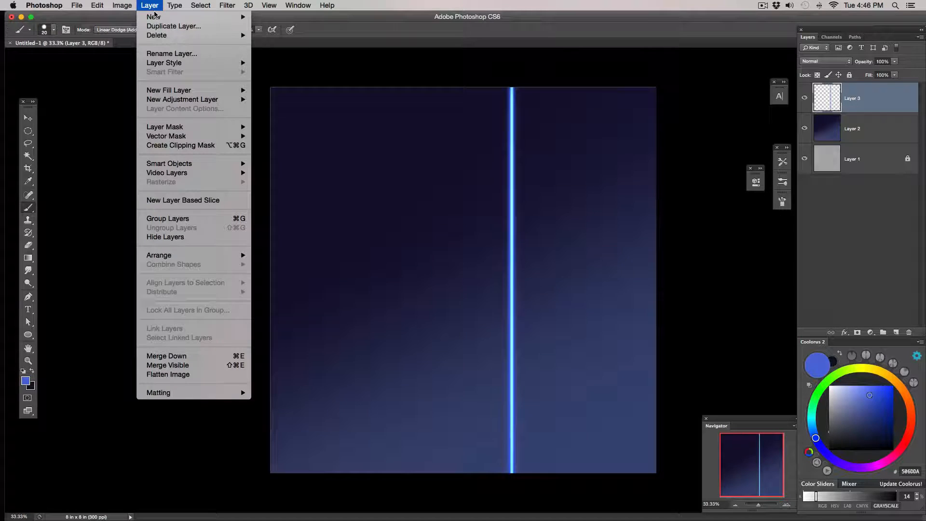
pyautogui.click(167, 26)
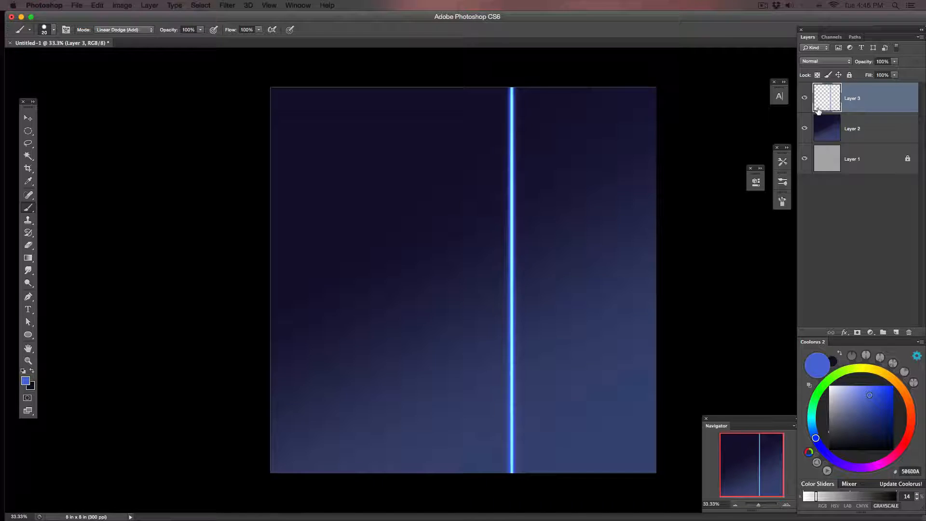
pyautogui.moveTo(1, 423); pyautogui.dragTo(360, 248)
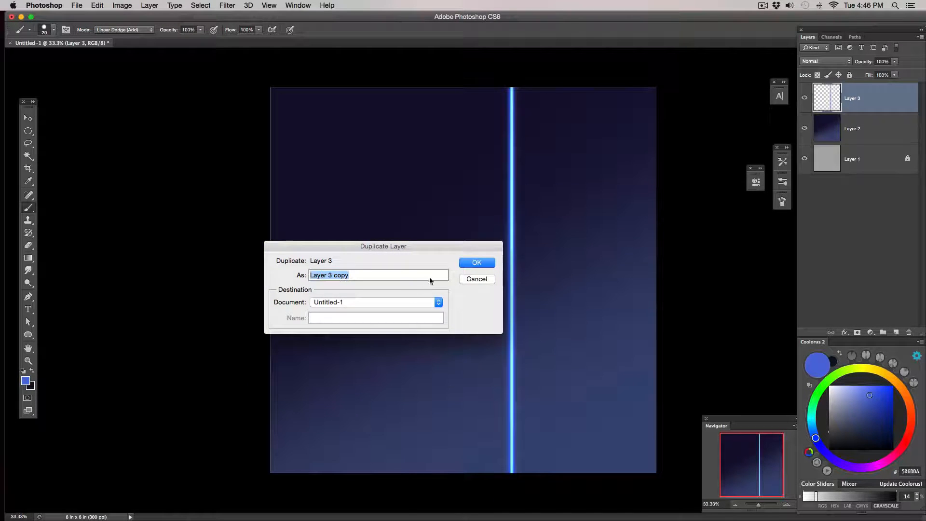
pyautogui.click(475, 263)
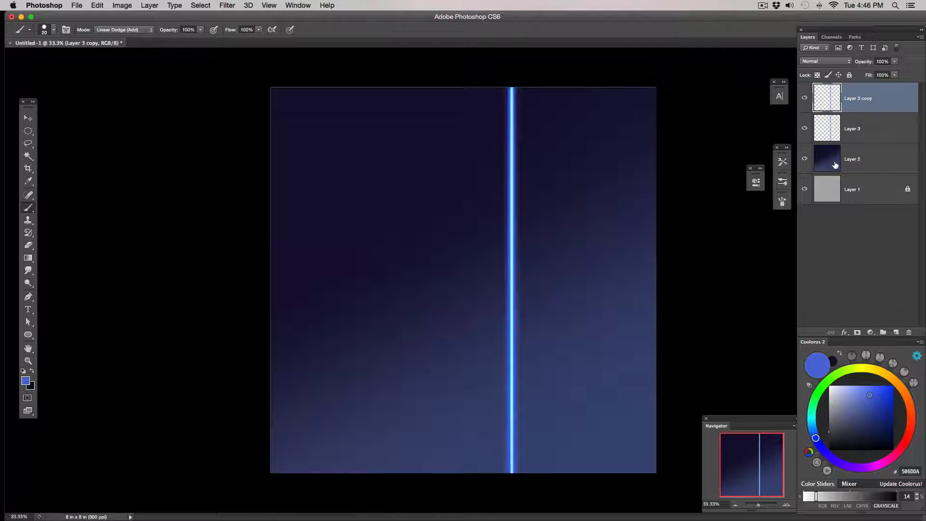
pyautogui.press('super+z')
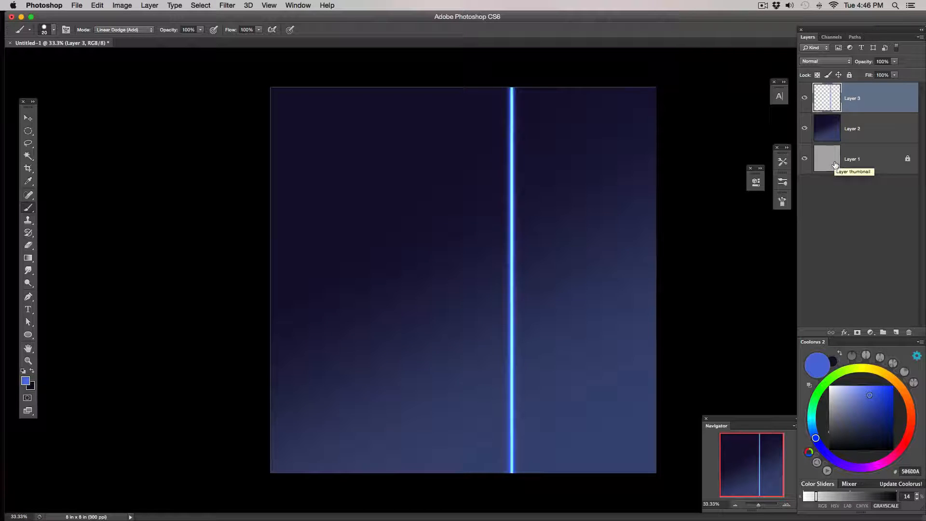
pyautogui.press('super+z')
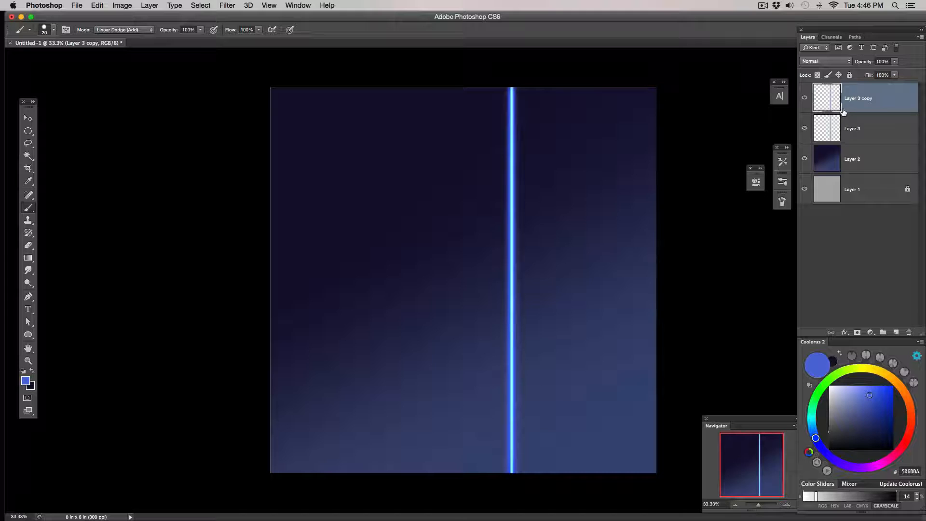
# Duplicate the copied beam layer two more times to strengthen the blue glow.
pyautogui.press('super+j')
pyautogui.press('super+j')
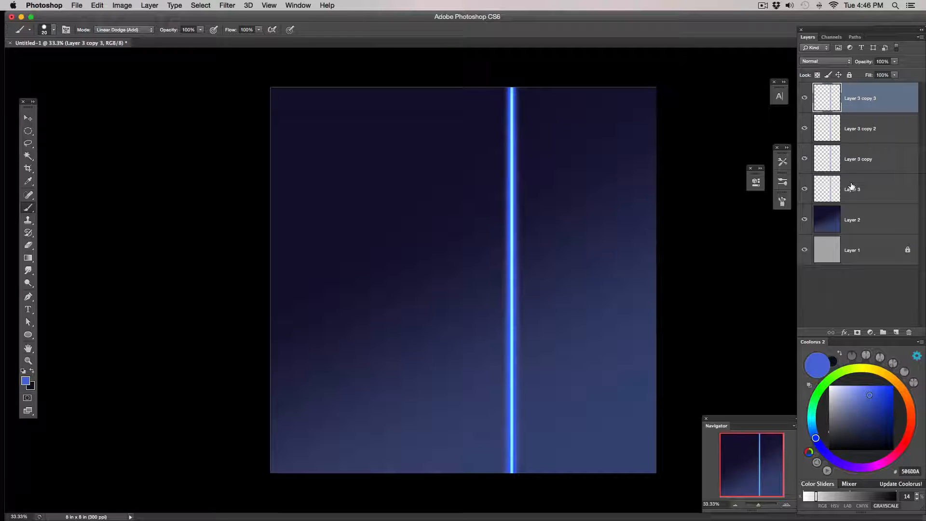
# Duplicate the beam layer once more and move this copy left as a second, parallel beam.
pyautogui.press('super+j')
pyautogui.press('v')
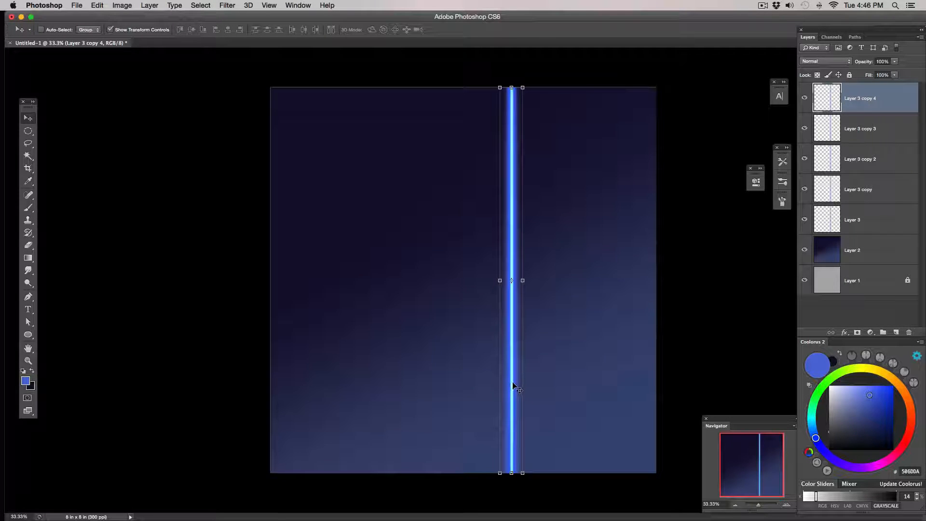
pyautogui.moveTo(512, 371); pyautogui.dragTo(387, 372)
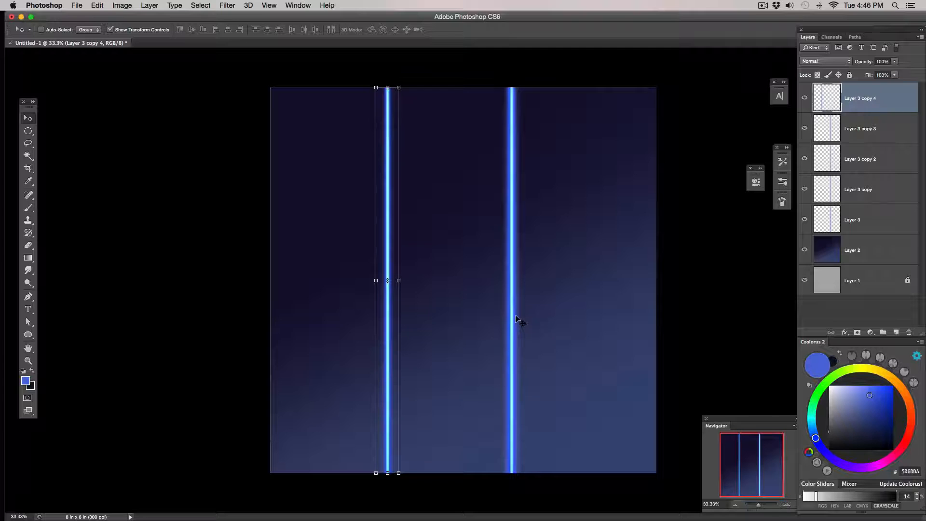
# Colorize the second beam pink using Hue/Saturation with Hue 326, Saturation 78 and Lightness -3.
pyautogui.press('super+u')
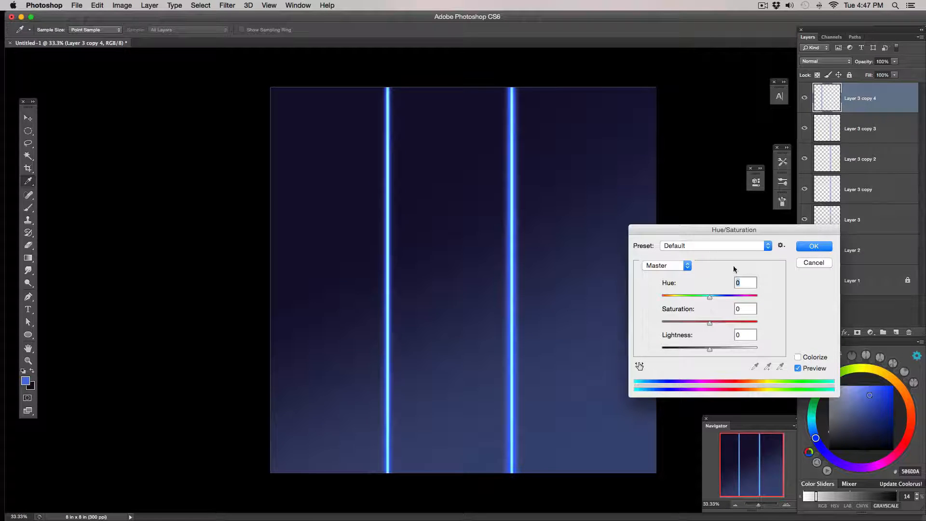
pyautogui.click(798, 357)
pyautogui.moveTo(721, 297); pyautogui.dragTo(743, 297)
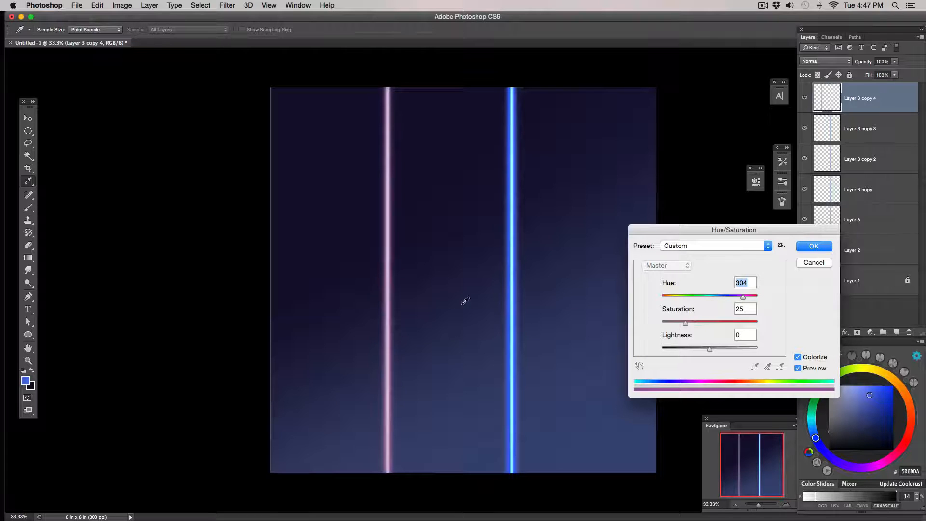
pyautogui.moveTo(686, 322); pyautogui.dragTo(747, 299)
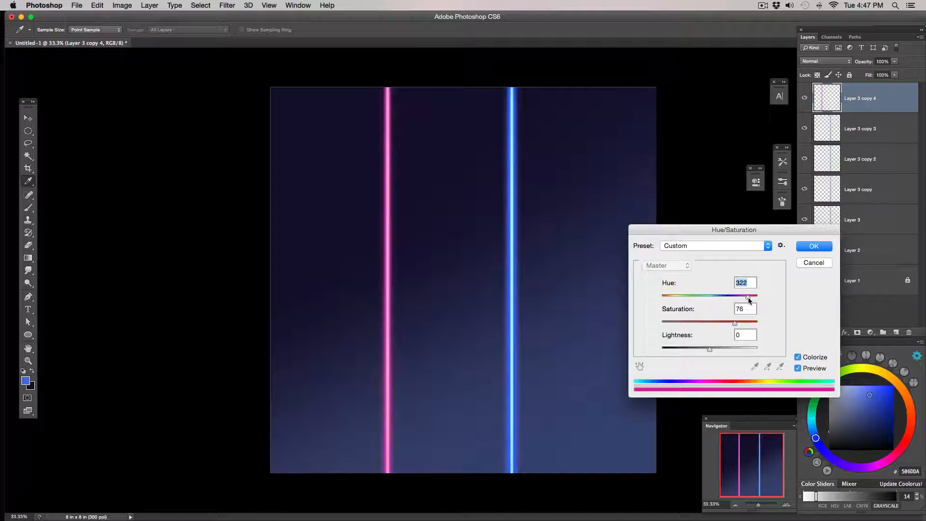
pyautogui.moveTo(714, 351)
pyautogui.mouseDown()
pyautogui.moveTo(725, 348)
pyautogui.moveTo(705, 349)
pyautogui.moveTo(722, 348)
pyautogui.moveTo(710, 350)
pyautogui.moveTo(736, 323)
pyautogui.moveTo(707, 348)
pyautogui.mouseUp()
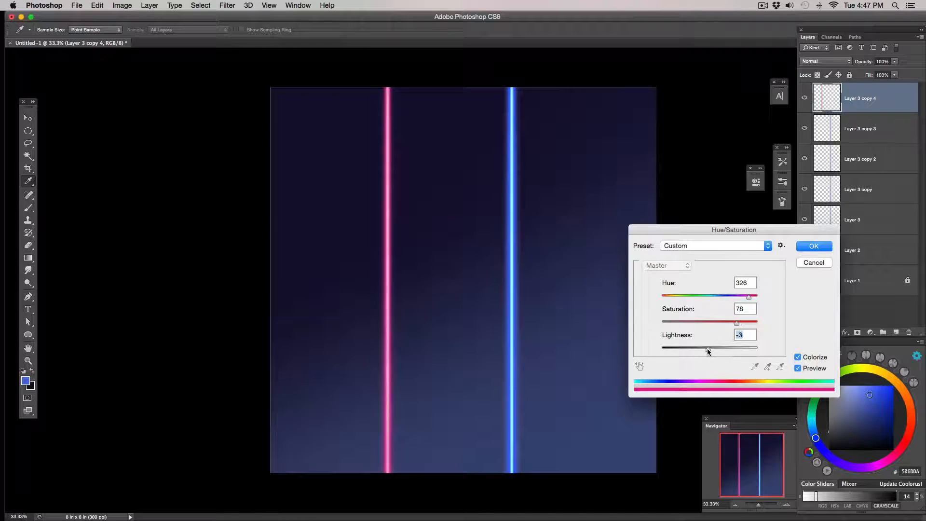
pyautogui.click(814, 246)
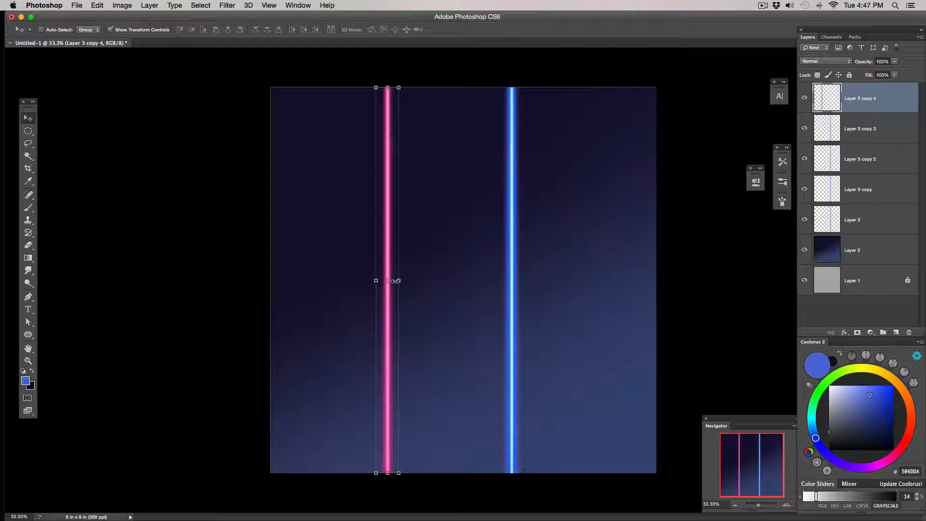
# Paint a 20 px Linear Dodge (Add) core down the pink beam and duplicate its layer three times.
pyautogui.press('b')
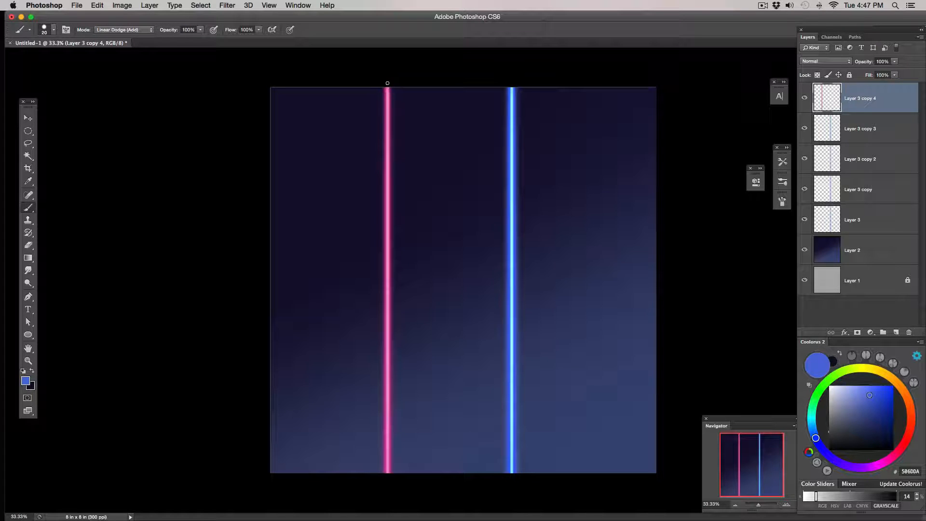
pyautogui.moveTo(388, 90); pyautogui.dragTo(388, 495)
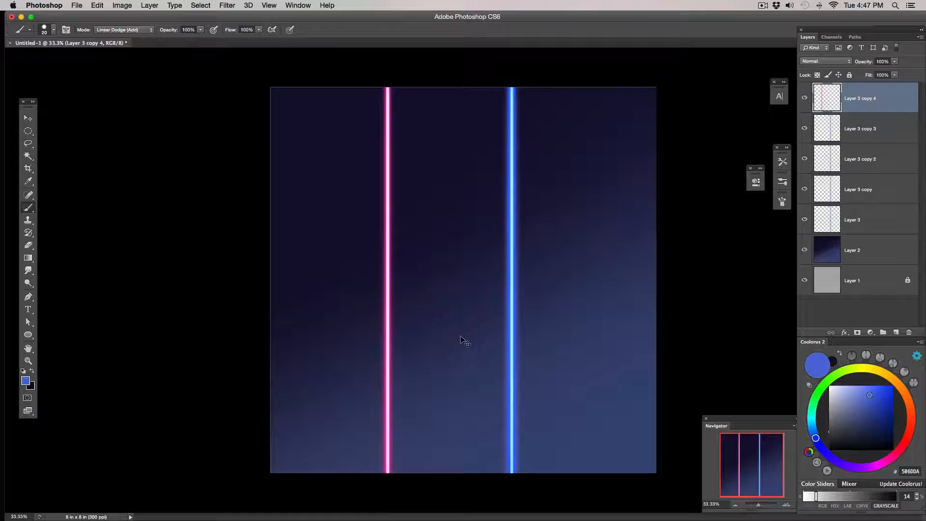
pyautogui.press('super+j')
pyautogui.press('super+j')
pyautogui.press('super+j')
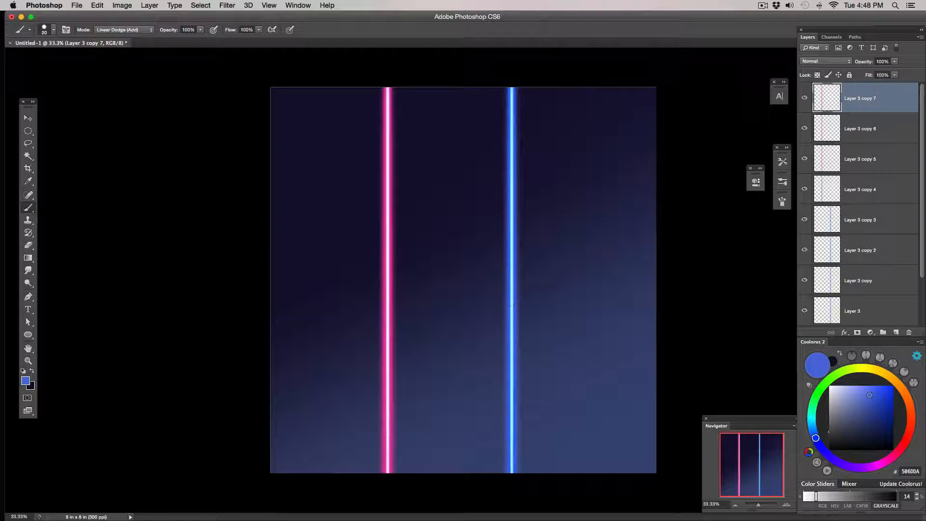
# Switch to Preview and examine the laser pattern in the reference image Mouse_Small.jpg.
pyautogui.moveTo(289, 520); pyautogui.dragTo(545, 86)
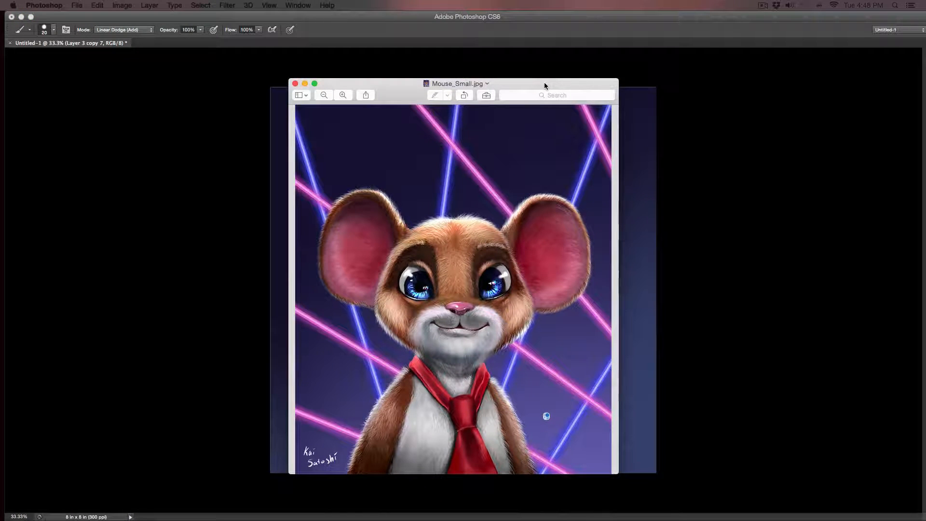
pyautogui.click(544, 85)
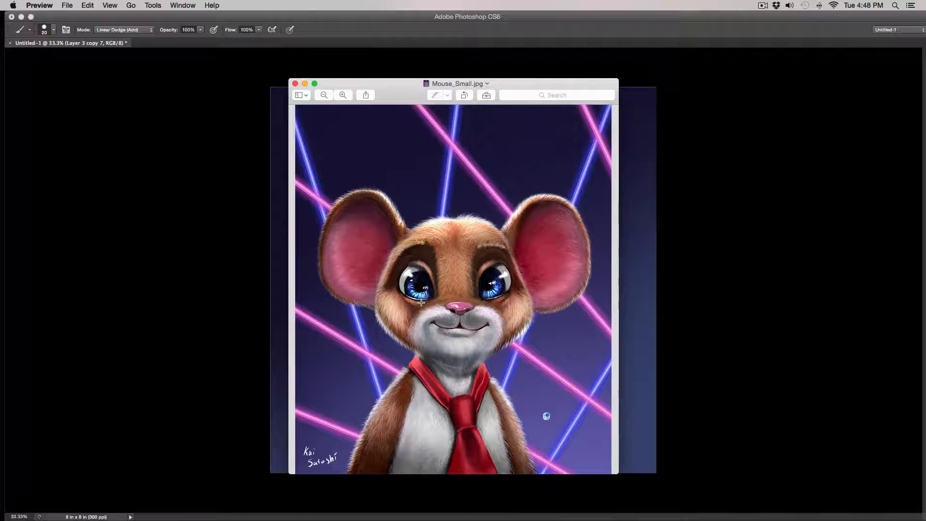
# Put away the reference image, return to Photoshop and hide the original blue and pink beam layers, Layer 3 and Layer 3 copy 4.
pyautogui.moveTo(523, 85); pyautogui.dragTo(289, 520)
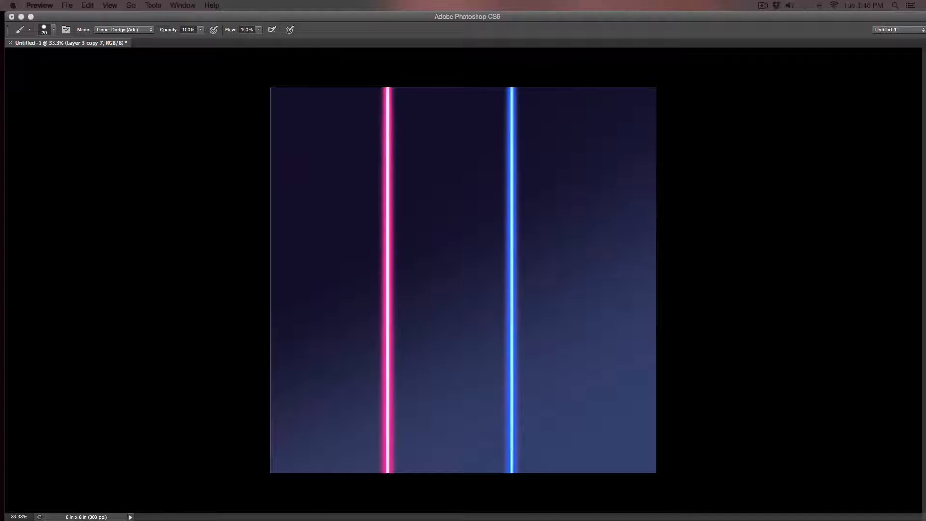
pyautogui.moveTo(338, 519)
pyautogui.mouseDown()
pyautogui.moveTo(481, 165)
pyautogui.moveTo(338, 520)
pyautogui.mouseUp()
pyautogui.click(478, 387)
pyautogui.scroll(-1, 918, 248)
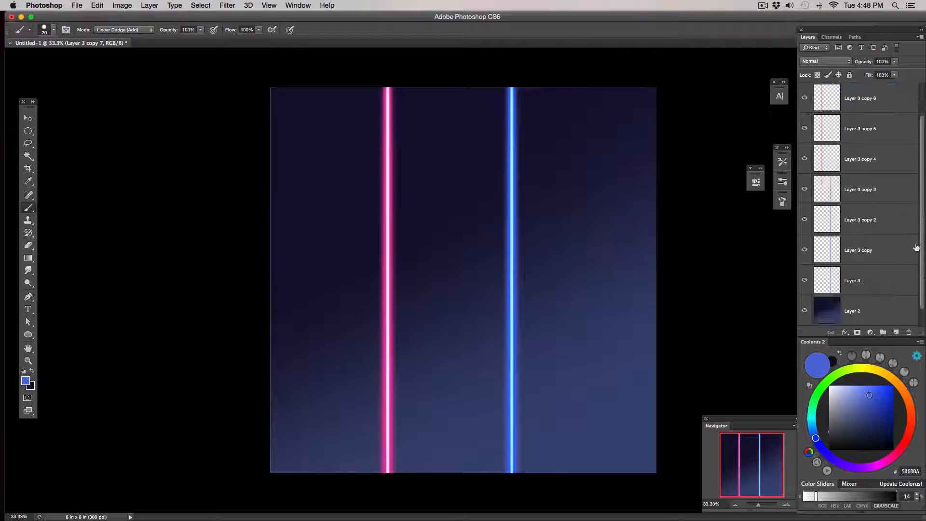
pyautogui.click(804, 280)
pyautogui.scroll(1, 922, 184)
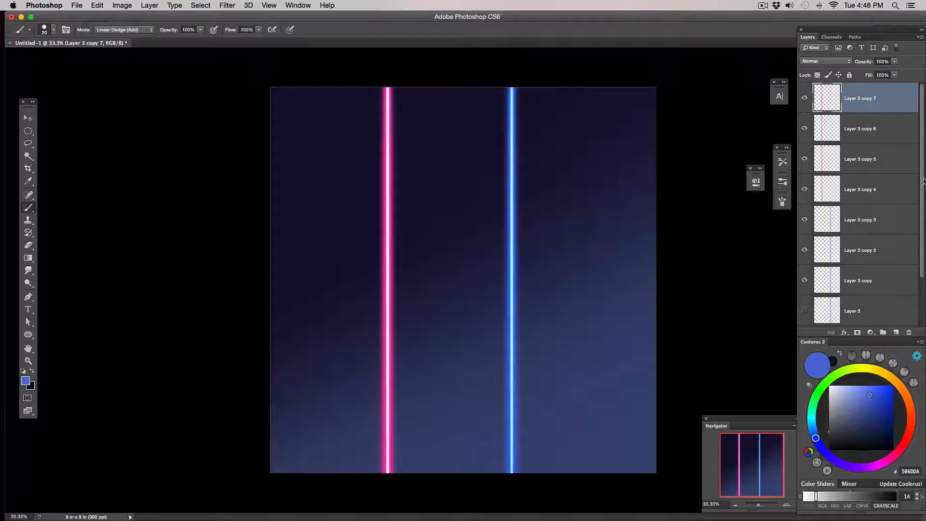
pyautogui.click(804, 189)
# Rotate and move the Layer 3 copy beam so it slants across the lower-left corner of the canvas.
pyautogui.moveTo(918, 199); pyautogui.dragTo(917, 258)
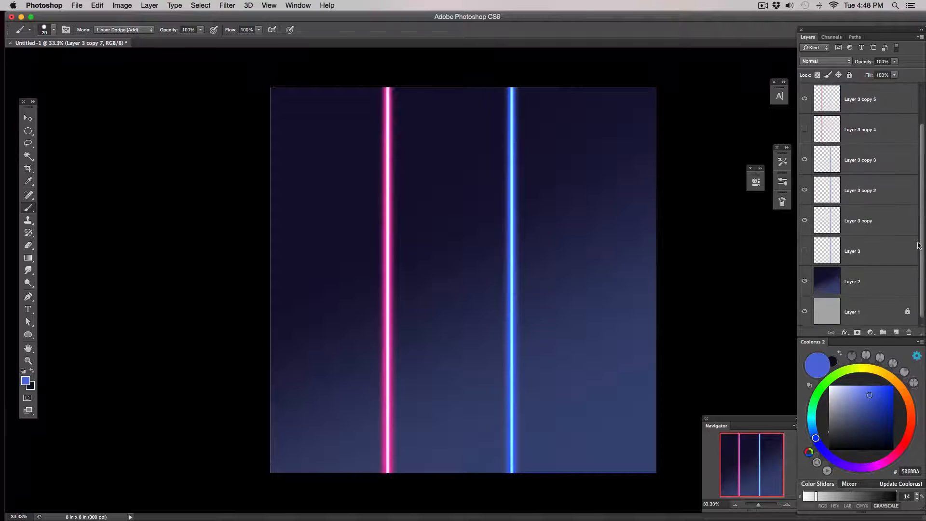
pyautogui.click(858, 225)
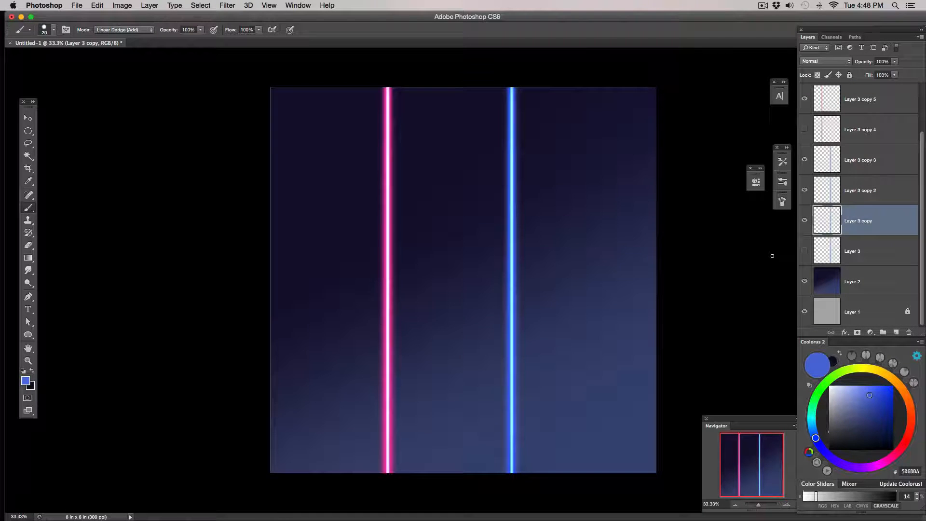
pyautogui.press('super+t')
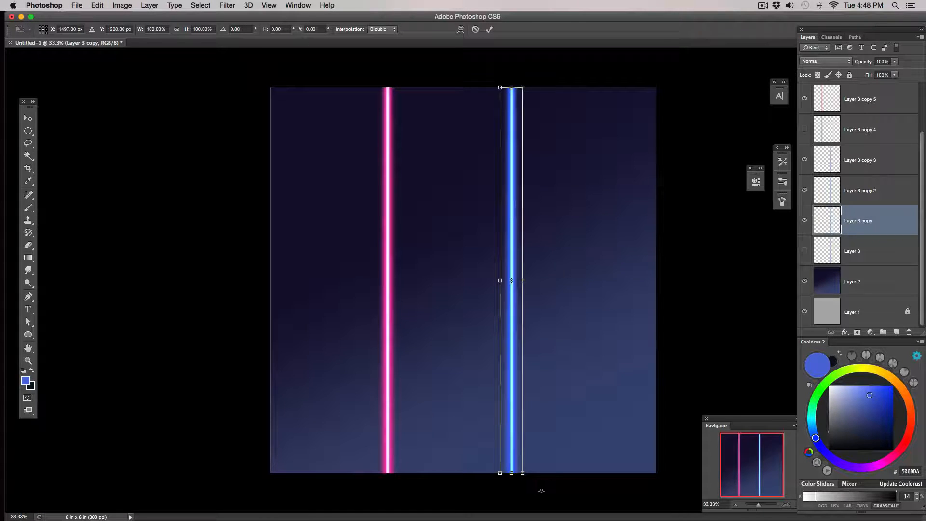
pyautogui.moveTo(538, 491); pyautogui.dragTo(330, 396)
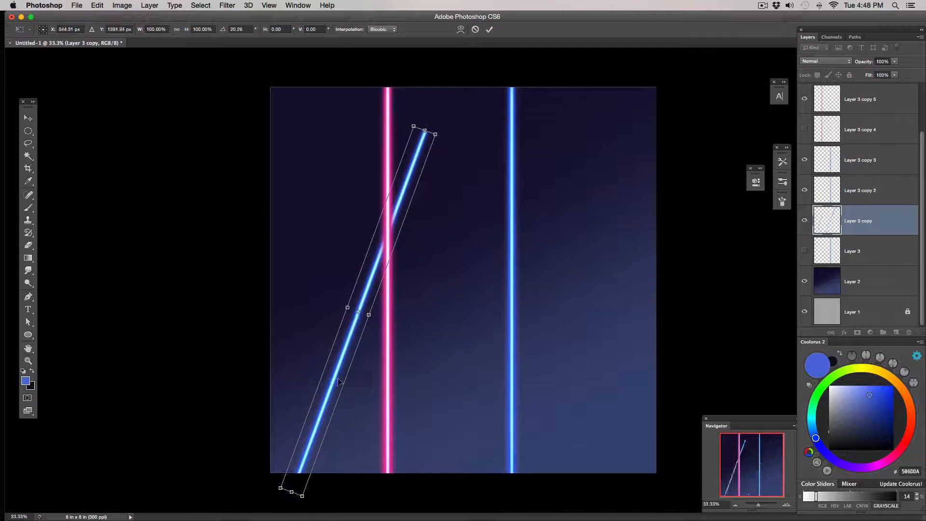
pyautogui.moveTo(343, 503); pyautogui.dragTo(405, 468)
pyautogui.moveTo(435, 497); pyautogui.dragTo(356, 485)
pyautogui.press('Return')
pyautogui.press('b')
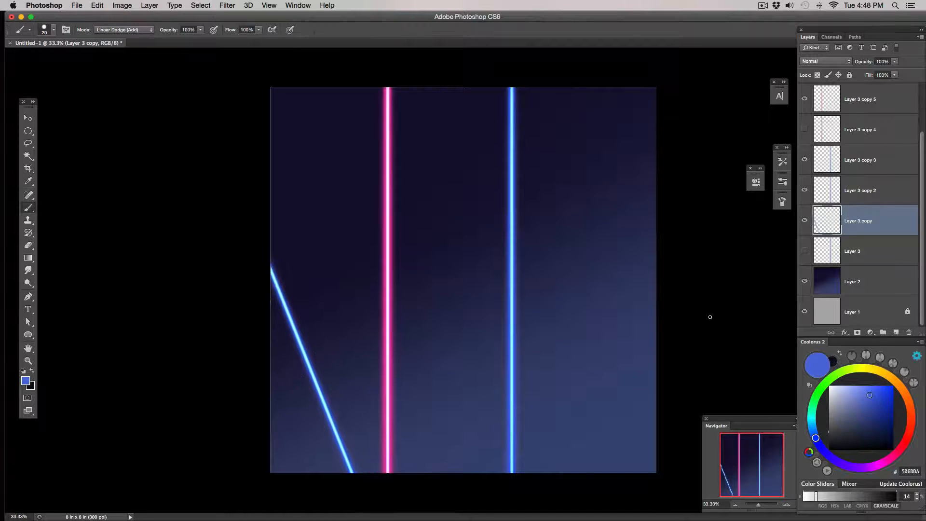
# Move the Layer 3 copy 2 beam beside the pink beam, tilt it about -7° and stretch it past the canvas edges.
pyautogui.click(863, 191)
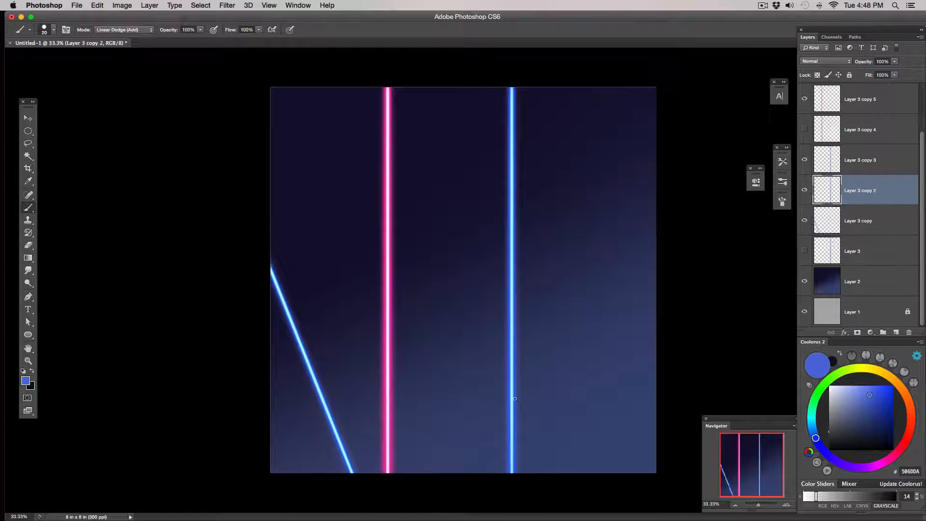
pyautogui.press('v')
pyautogui.moveTo(516, 420); pyautogui.dragTo(379, 416)
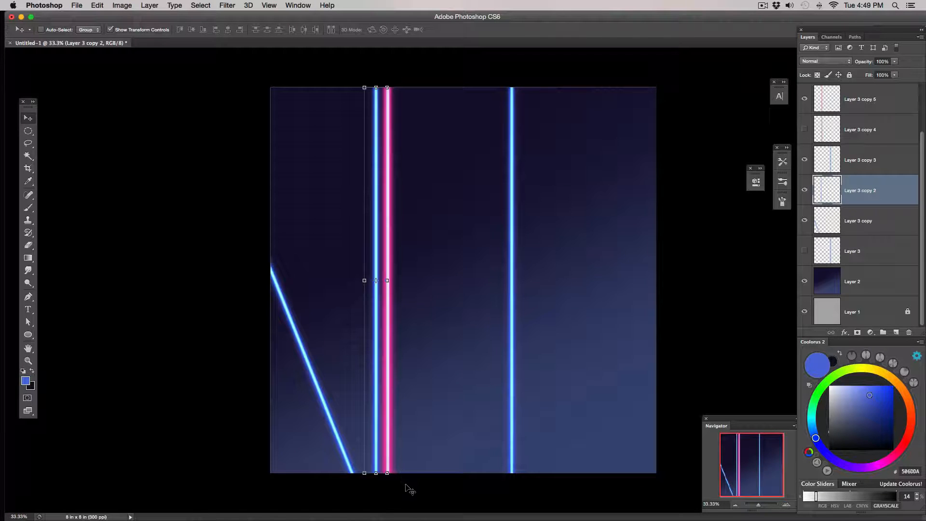
pyautogui.moveTo(382, 463); pyautogui.dragTo(404, 461)
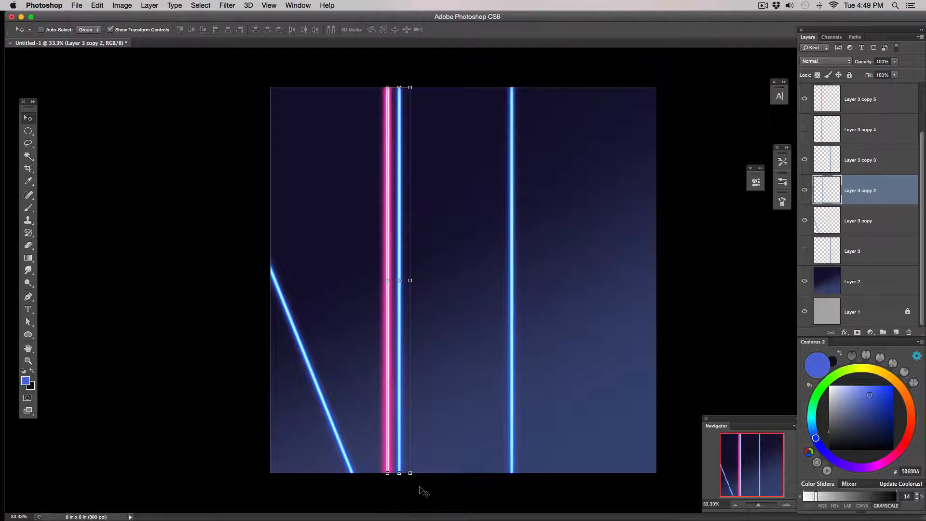
pyautogui.moveTo(419, 483); pyautogui.dragTo(402, 458)
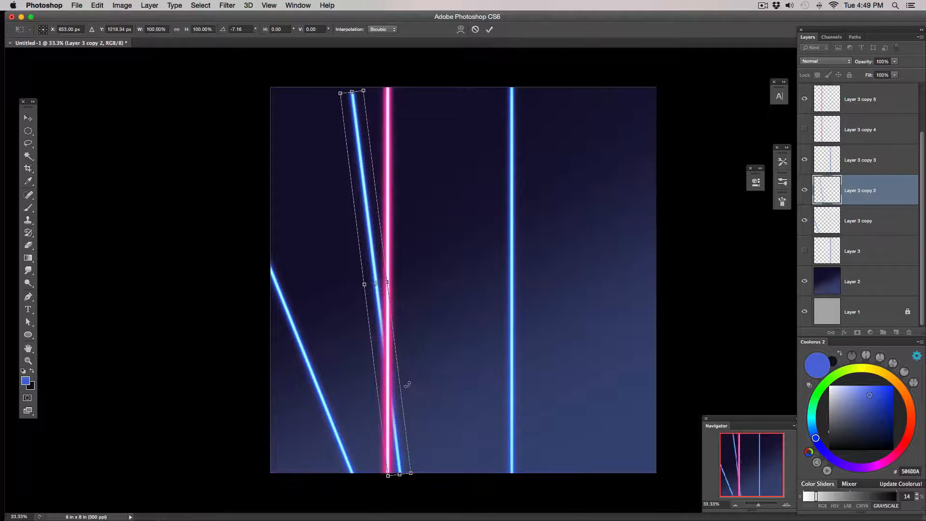
pyautogui.moveTo(352, 91); pyautogui.dragTo(349, 78)
pyautogui.moveTo(400, 474)
pyautogui.mouseDown()
pyautogui.moveTo(400, 481)
pyautogui.moveTo(398, 471)
pyautogui.mouseUp()
pyautogui.press('Return')
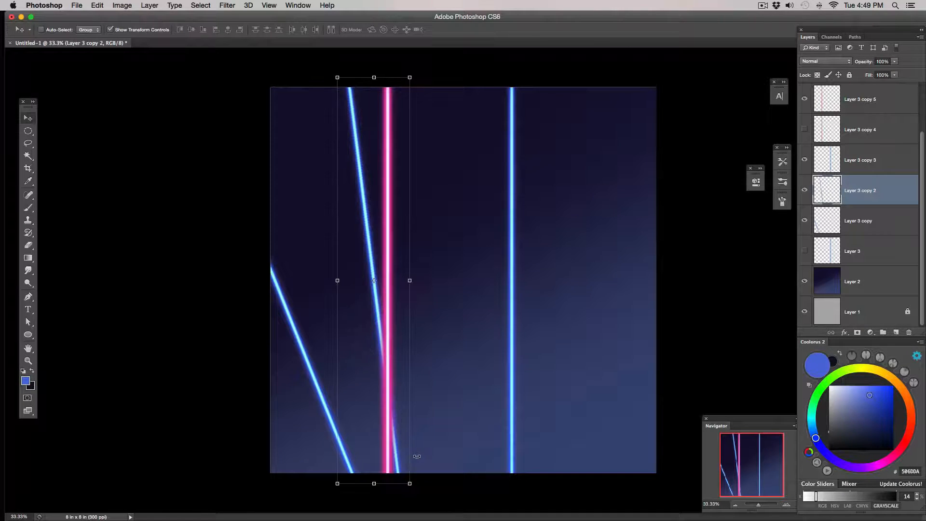
# Tilt the Layer 3 copy 3 beam about 9°, lengthen it past the canvas edges and place it near the middle.
pyautogui.click(868, 163)
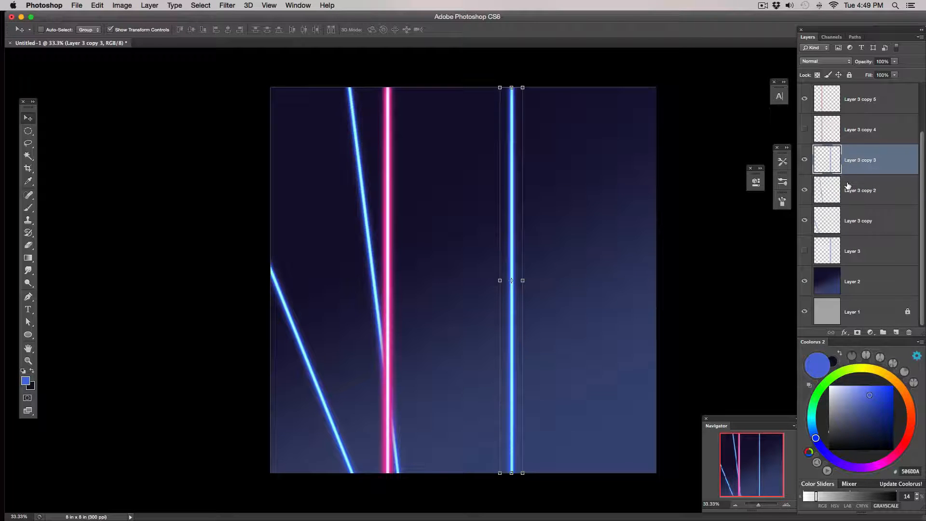
pyautogui.moveTo(512, 428); pyautogui.dragTo(453, 430)
pyautogui.moveTo(482, 490); pyautogui.dragTo(442, 483)
pyautogui.moveTo(440, 439); pyautogui.dragTo(452, 441)
pyautogui.moveTo(459, 450); pyautogui.dragTo(466, 449)
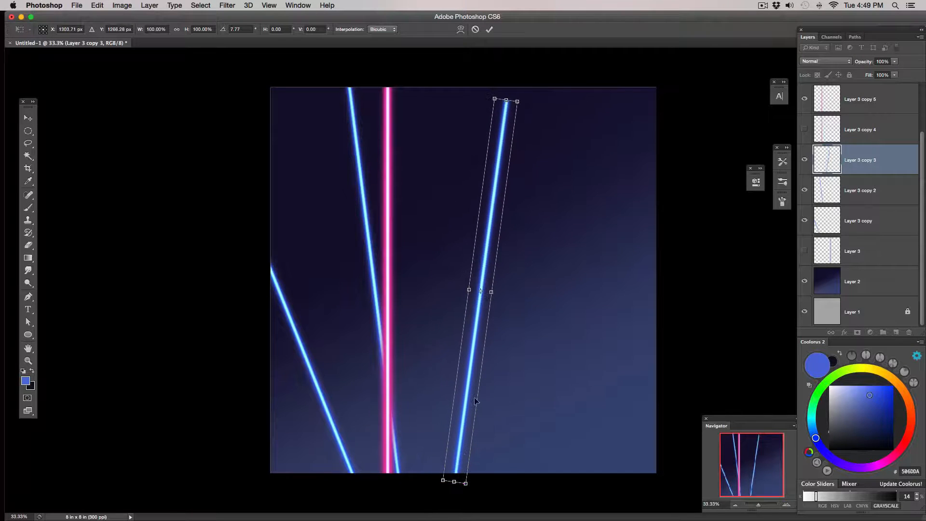
pyautogui.moveTo(505, 100); pyautogui.dragTo(508, 76)
pyautogui.moveTo(454, 481); pyautogui.dragTo(481, 493)
pyautogui.moveTo(459, 438); pyautogui.dragTo(443, 438)
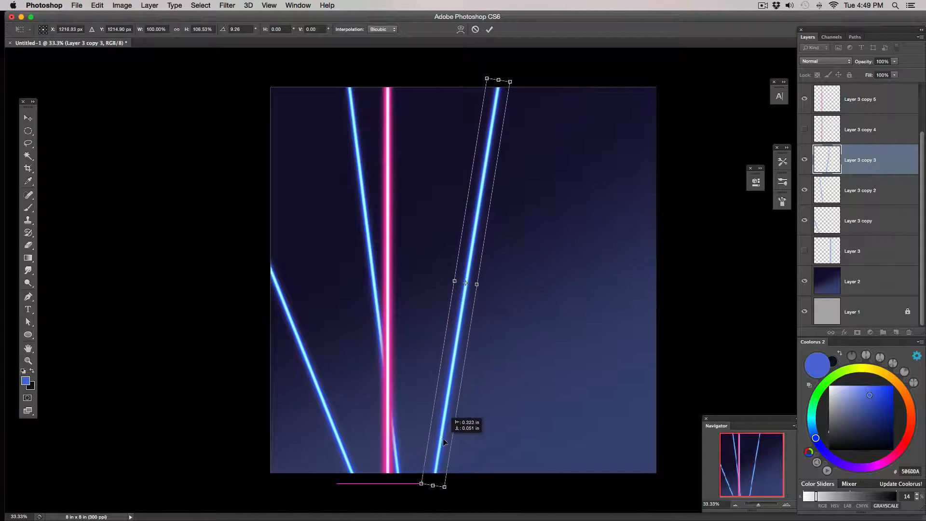
pyautogui.press('Return')
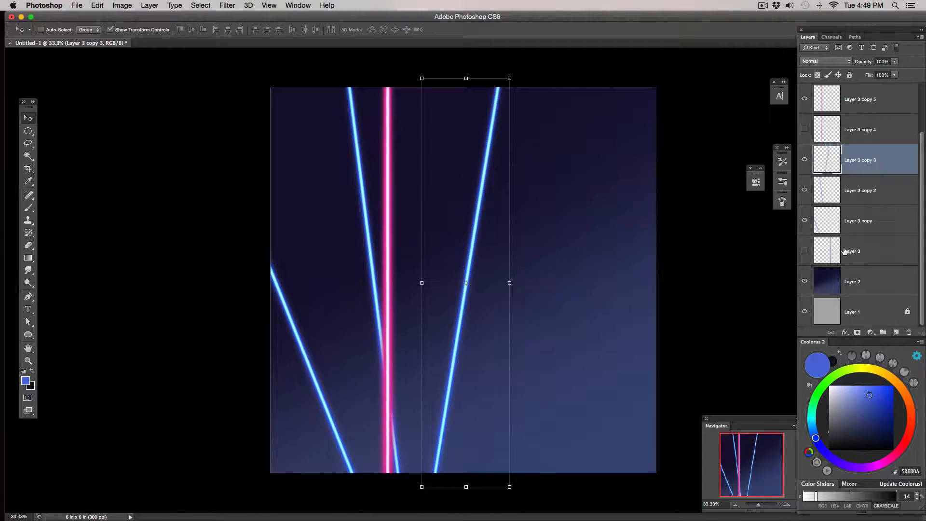
# Show the original blue beam layer, Layer 3, and duplicate it.
pyautogui.click(811, 253)
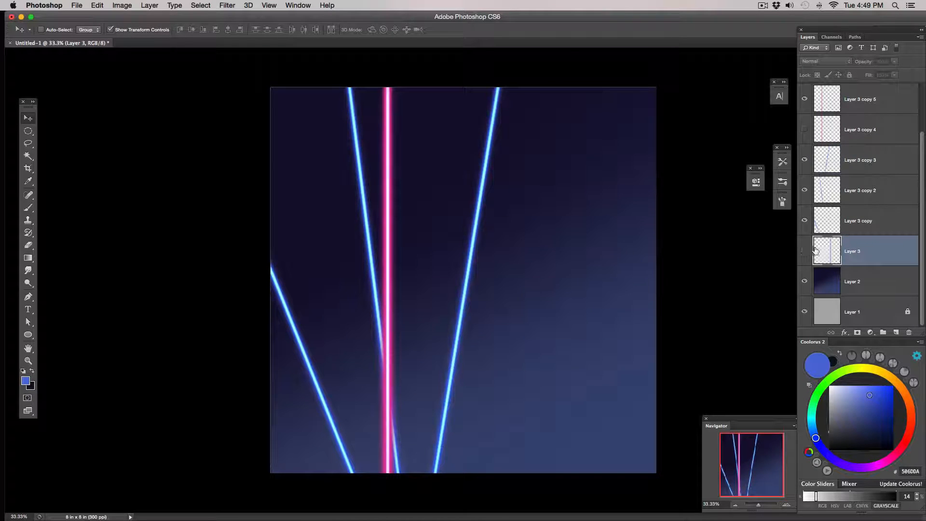
pyautogui.click(804, 251)
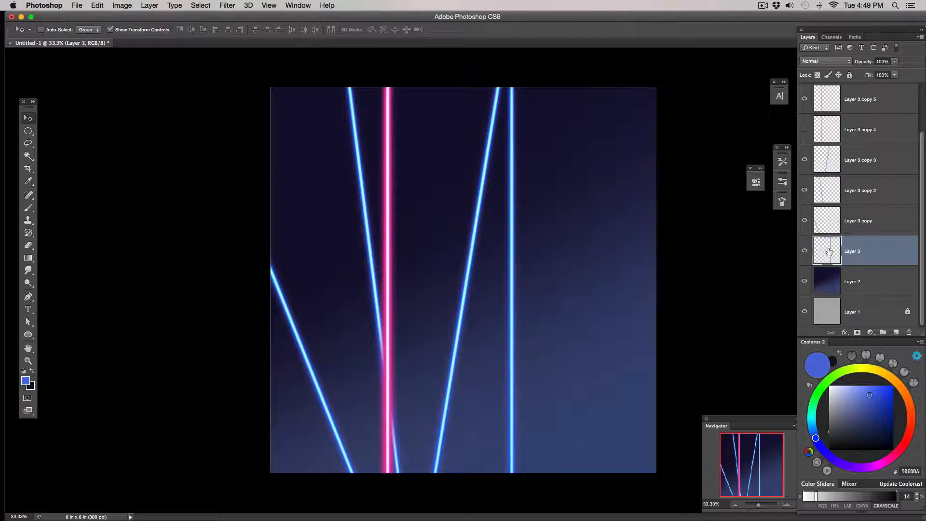
pyautogui.press('super+h')
pyautogui.press('super+j')
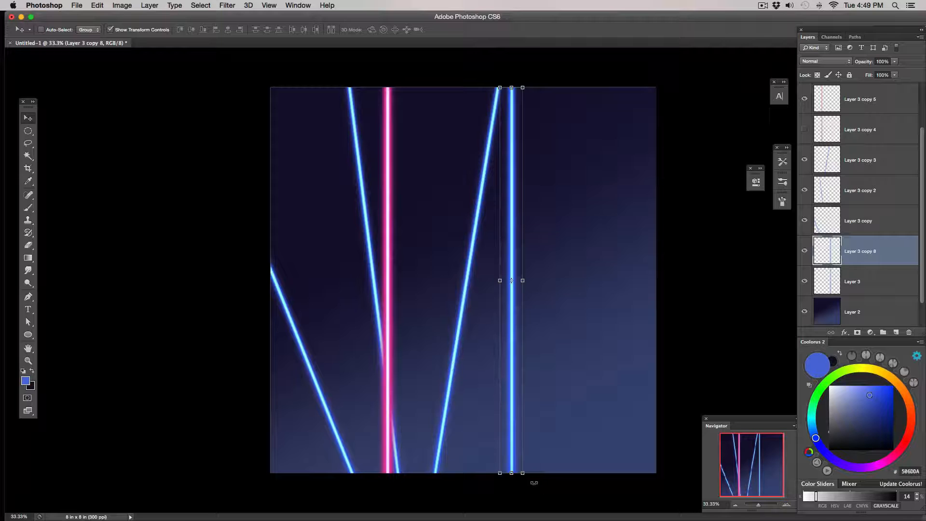
pyautogui.moveTo(530, 471); pyautogui.dragTo(481, 468)
pyautogui.moveTo(476, 413); pyautogui.dragTo(514, 417)
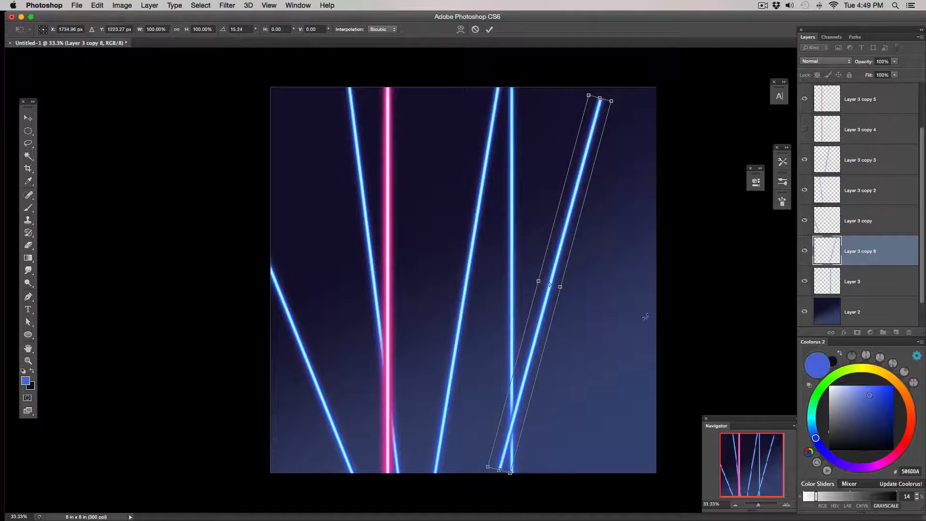
pyautogui.press('super+z')
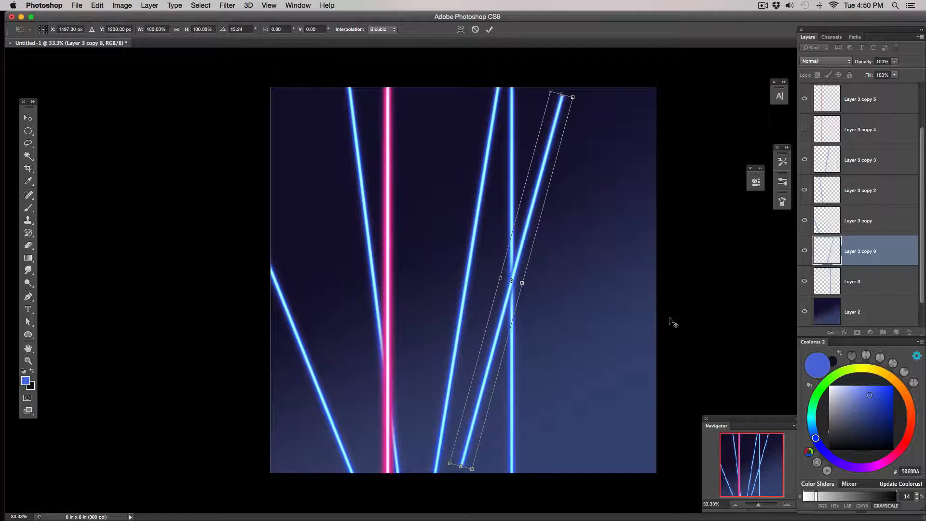
pyautogui.press('Return')
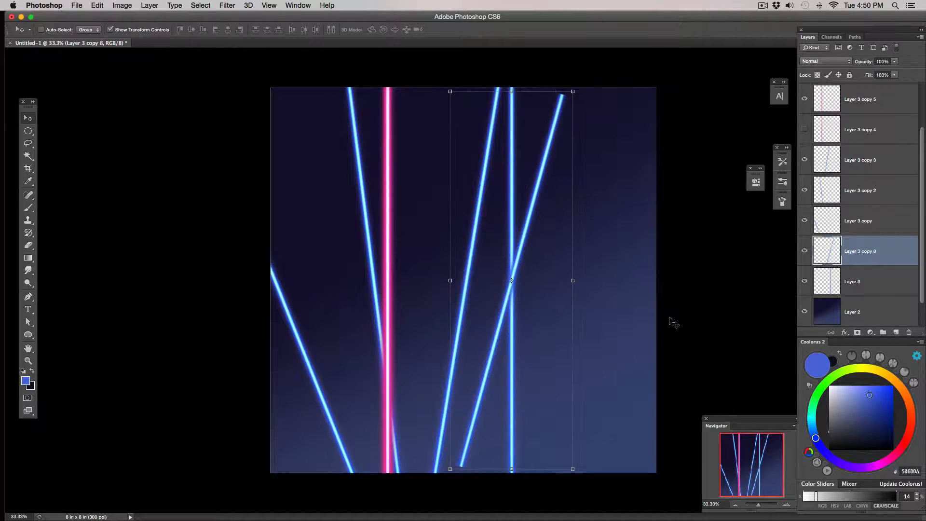
pyautogui.press('super+z')
# Hide Layer 3, tilt its new copy about 22°, move it right of the middle beam and stretch it to about 114% height.
pyautogui.click(805, 282)
pyautogui.moveTo(530, 481); pyautogui.dragTo(479, 479)
pyautogui.moveTo(496, 385); pyautogui.dragTo(529, 402)
pyautogui.moveTo(536, 501); pyautogui.dragTo(509, 500)
pyautogui.moveTo(501, 438); pyautogui.dragTo(491, 444)
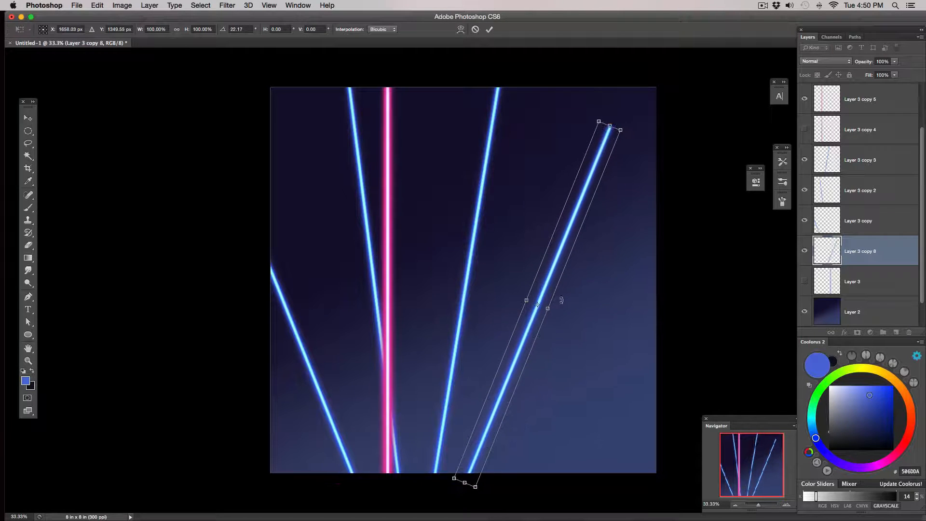
pyautogui.moveTo(609, 126); pyautogui.dragTo(631, 78)
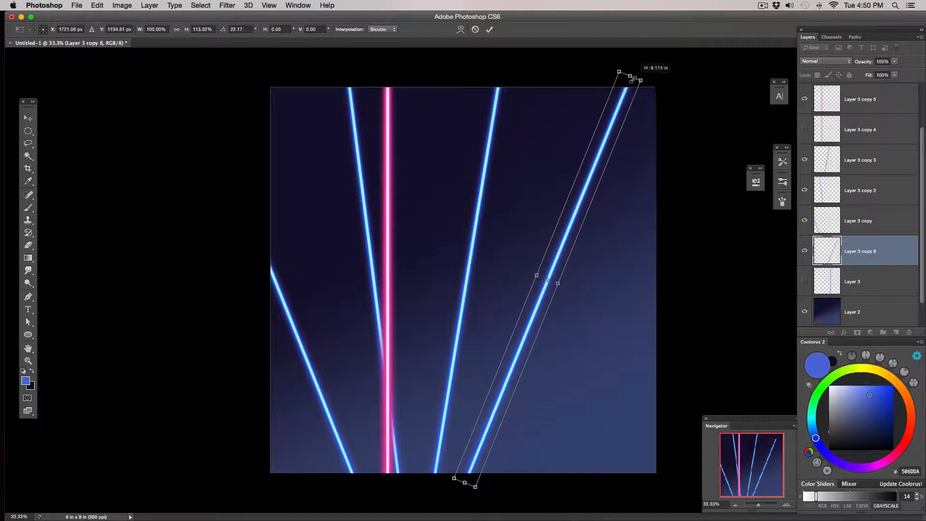
pyautogui.press('Return')
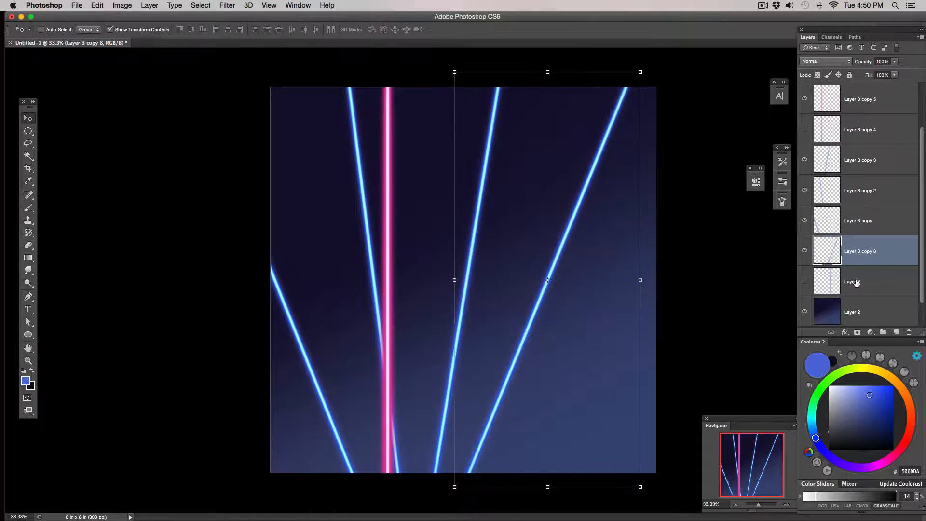
# Show Layer 3 again, duplicate it for another blue beam and hide the original.
pyautogui.click(856, 282)
pyautogui.click(804, 282)
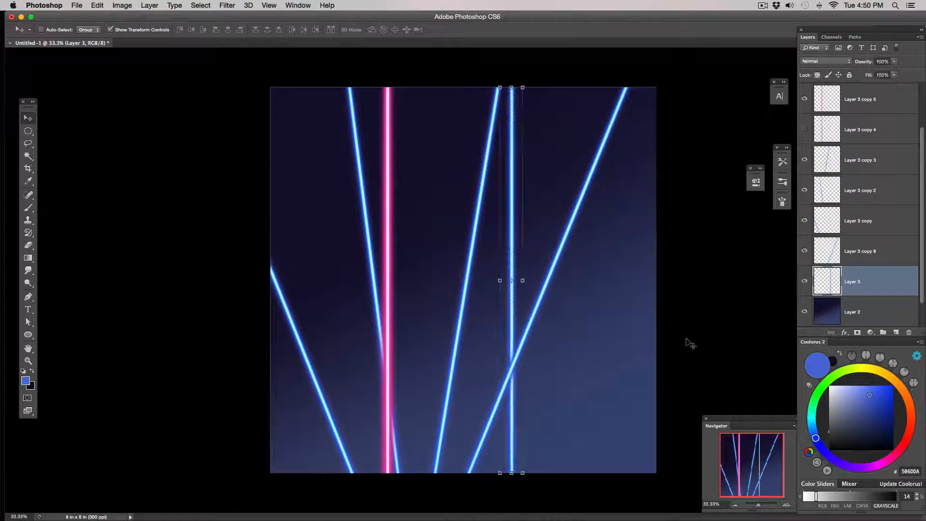
pyautogui.press('super+j')
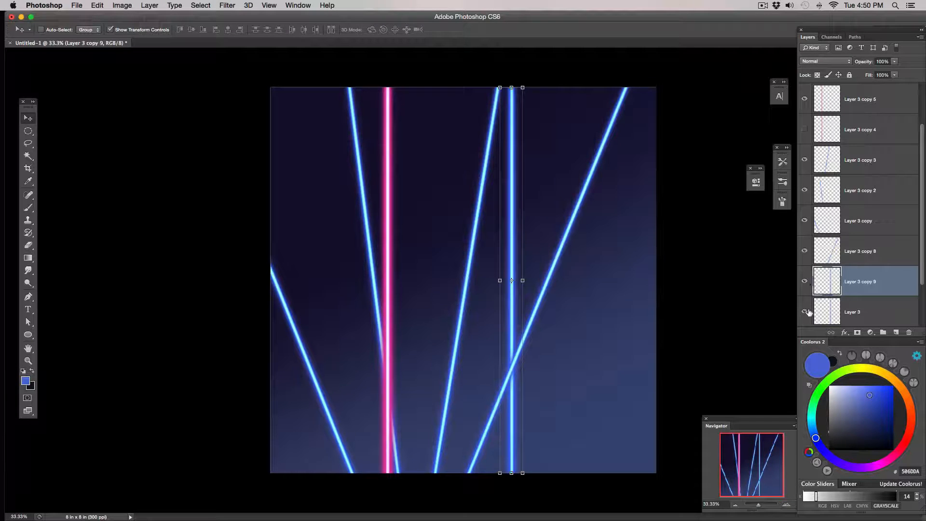
pyautogui.click(804, 312)
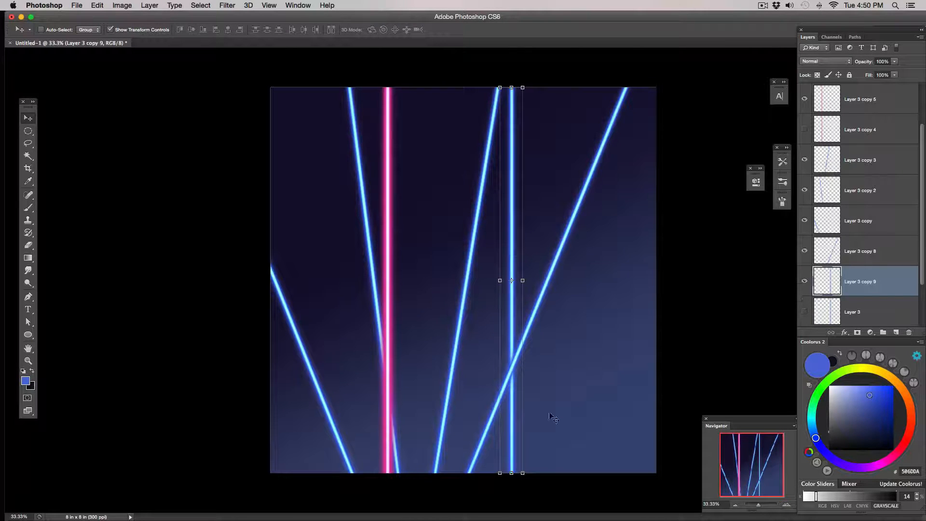
# Rotate the newest blue beam copy about 35° and place it across the lower-right corner of the canvas.
pyautogui.moveTo(528, 480); pyautogui.dragTo(452, 436)
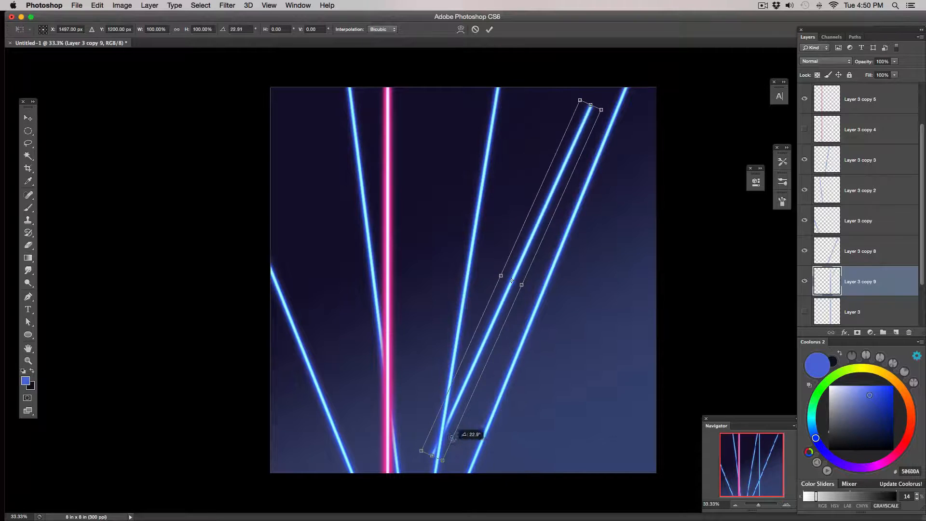
pyautogui.moveTo(498, 324); pyautogui.dragTo(583, 368)
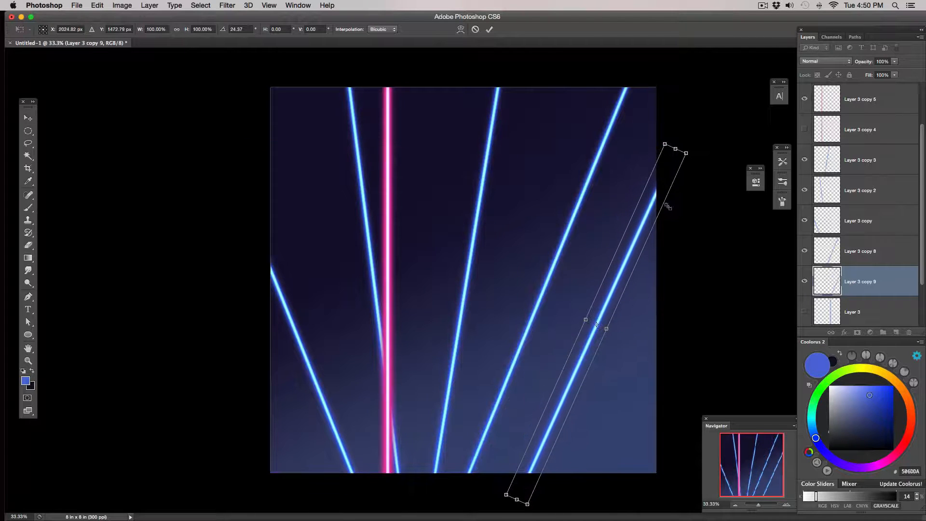
pyautogui.moveTo(557, 506); pyautogui.dragTo(532, 501)
pyautogui.moveTo(567, 379); pyautogui.dragTo(584, 383)
pyautogui.moveTo(570, 496); pyautogui.dragTo(554, 495)
pyautogui.moveTo(573, 390); pyautogui.dragTo(576, 399)
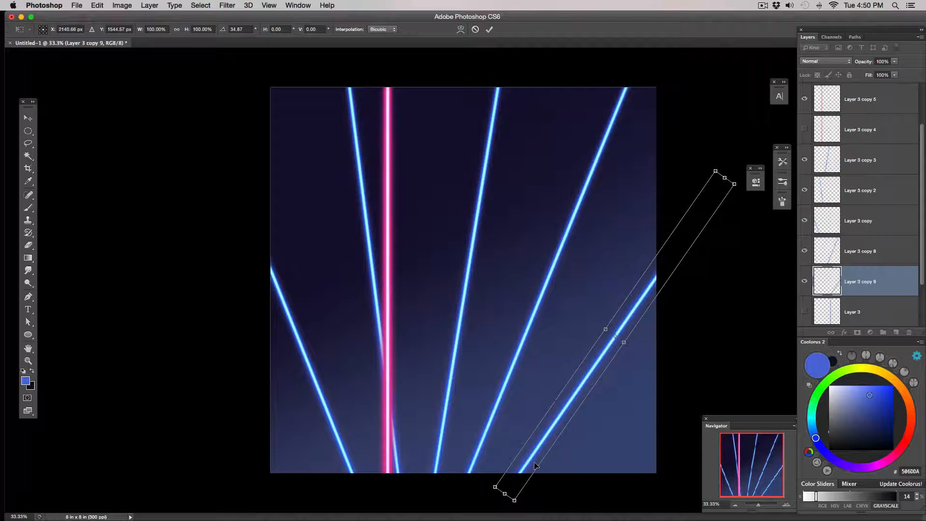
pyautogui.press('Return')
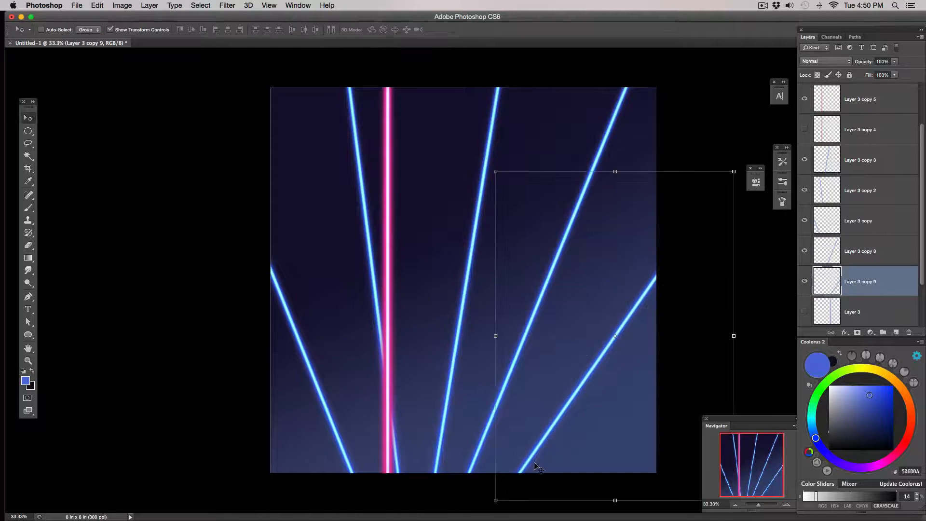
# Rotate the pink beam on Layer 3 copy 5 about -73°, stretch it to about 122% height and lay it across the canvas's lower part.
pyautogui.scroll(2, 914, 189)
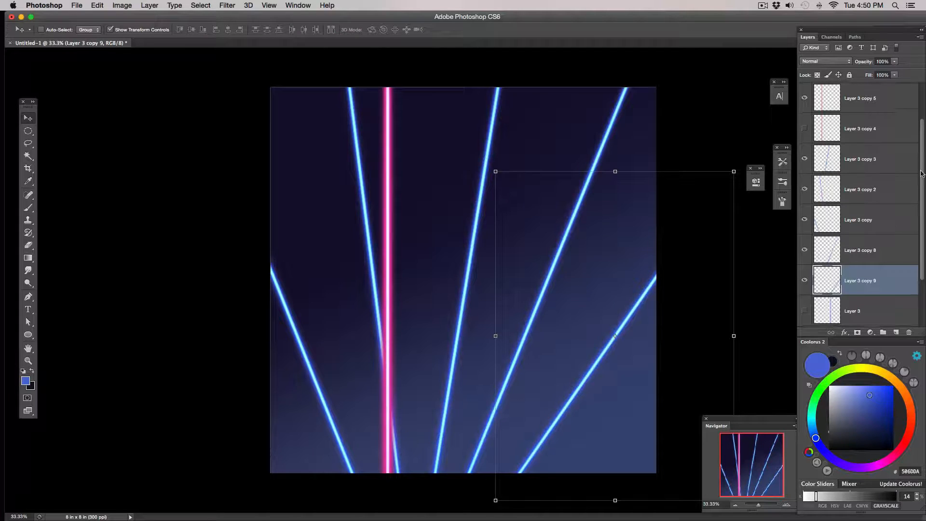
pyautogui.click(805, 189)
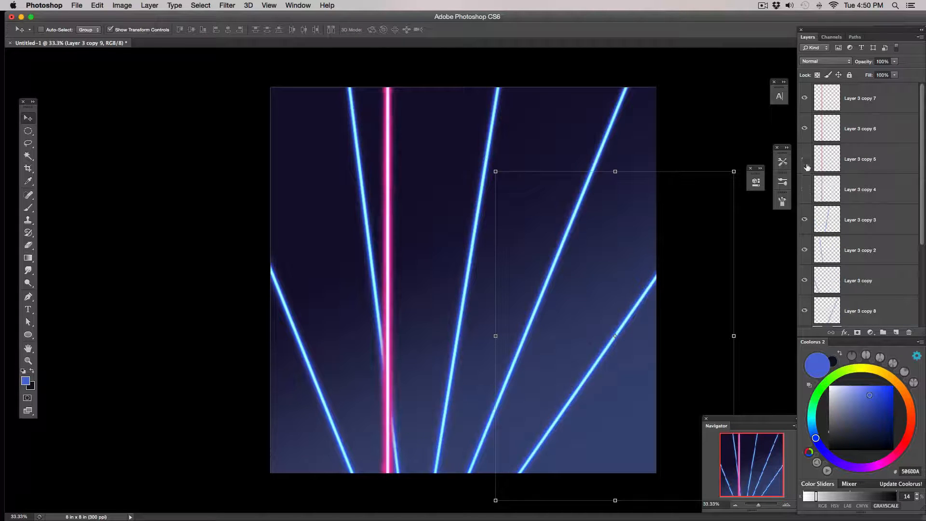
pyautogui.click(825, 162)
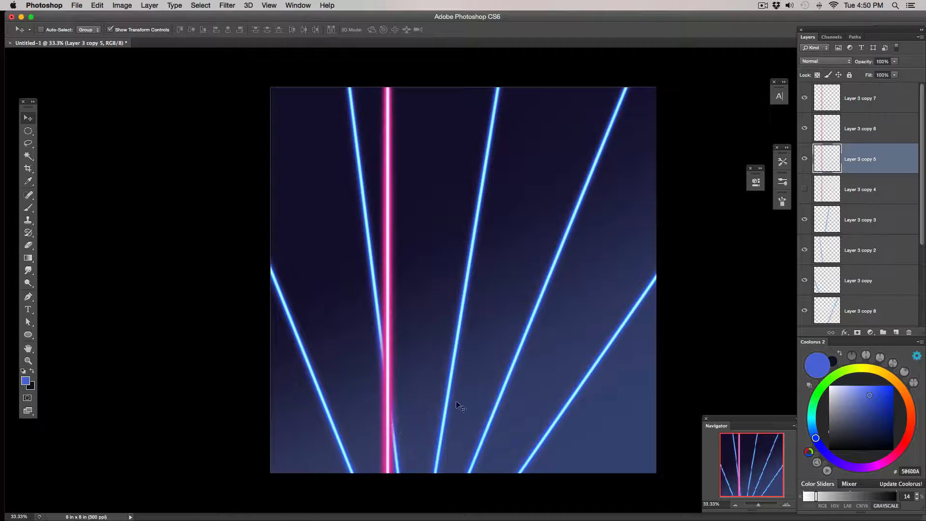
pyautogui.moveTo(401, 427); pyautogui.dragTo(584, 418)
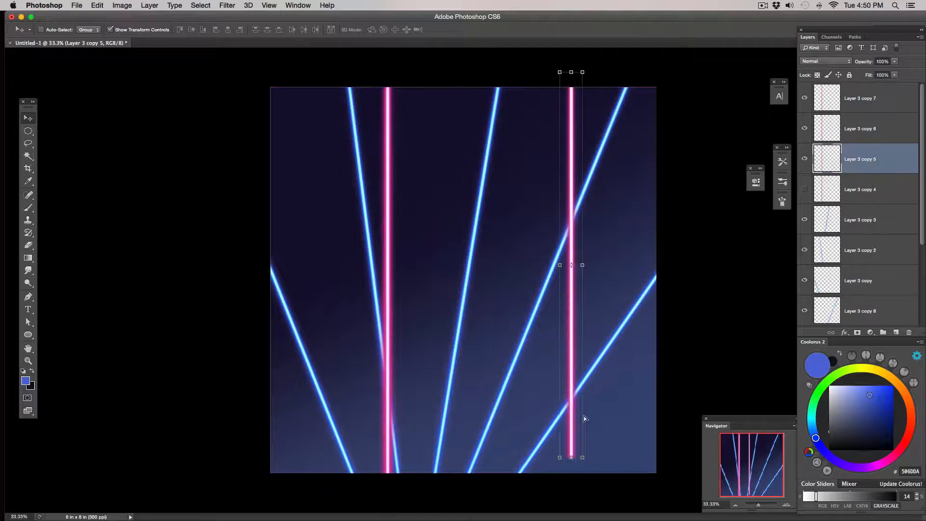
pyautogui.moveTo(587, 465); pyautogui.dragTo(606, 472)
pyautogui.moveTo(317, 297); pyautogui.dragTo(239, 265)
pyautogui.moveTo(533, 420); pyautogui.dragTo(506, 444)
pyautogui.moveTo(657, 501); pyautogui.dragTo(619, 475)
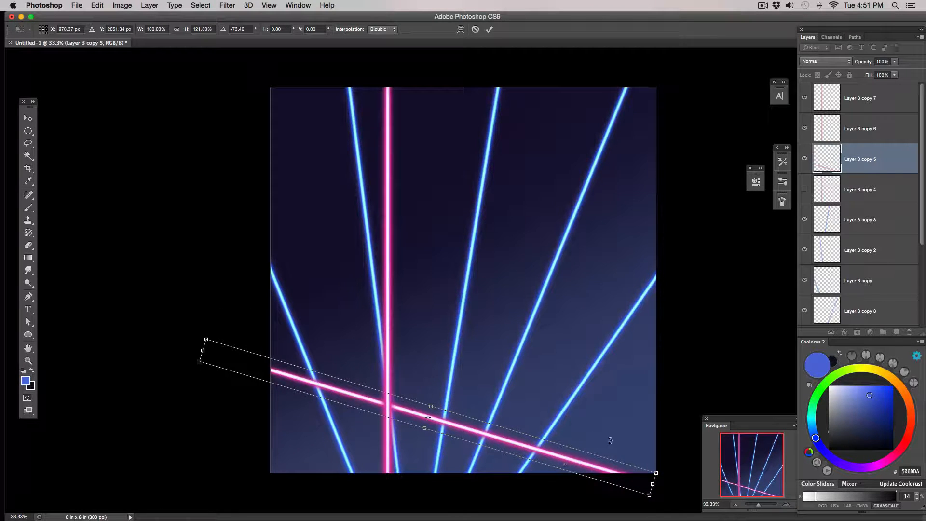
pyautogui.press('Return')
# Rotate the Layer 3 copy 6 pink beam about -62°, stretch it to about 124% height and place it above the lowest pink beam.
pyautogui.hotkey('alt', ']')
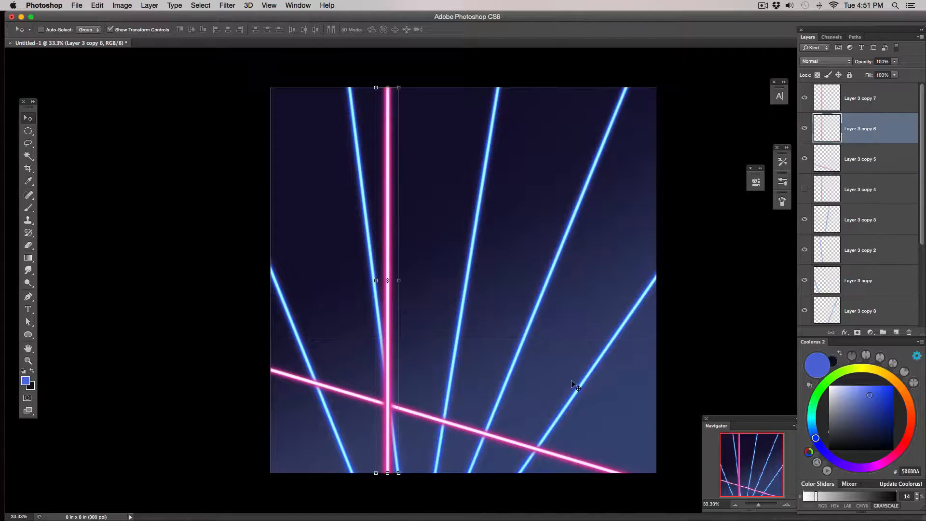
pyautogui.moveTo(384, 378); pyautogui.dragTo(561, 370)
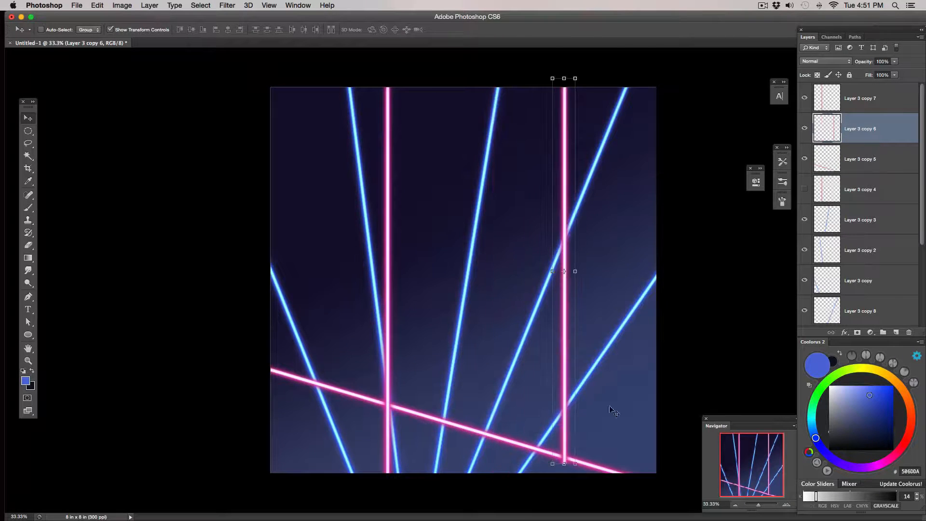
pyautogui.moveTo(586, 476); pyautogui.dragTo(710, 360)
pyautogui.moveTo(644, 339); pyautogui.dragTo(595, 409)
pyautogui.moveTo(686, 454); pyautogui.dragTo(682, 429)
pyautogui.moveTo(638, 404); pyautogui.dragTo(619, 426)
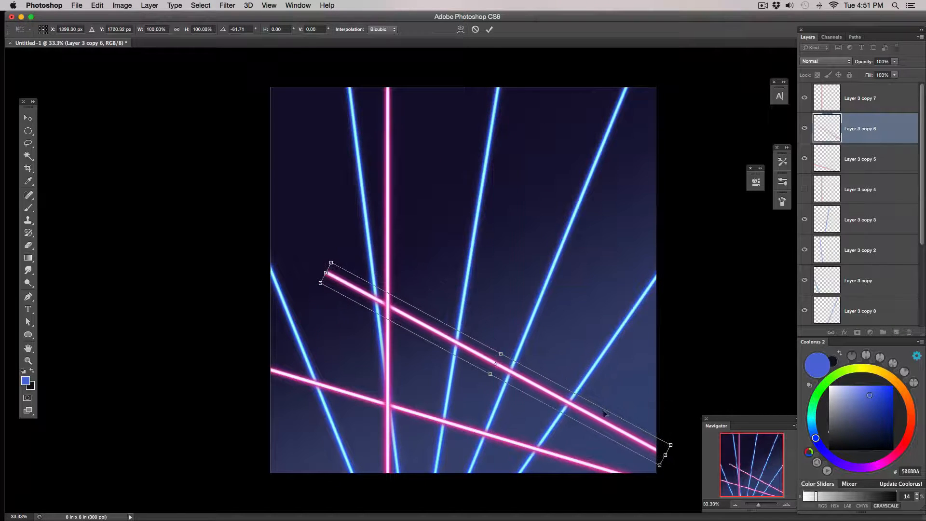
pyautogui.moveTo(325, 272); pyautogui.dragTo(244, 228)
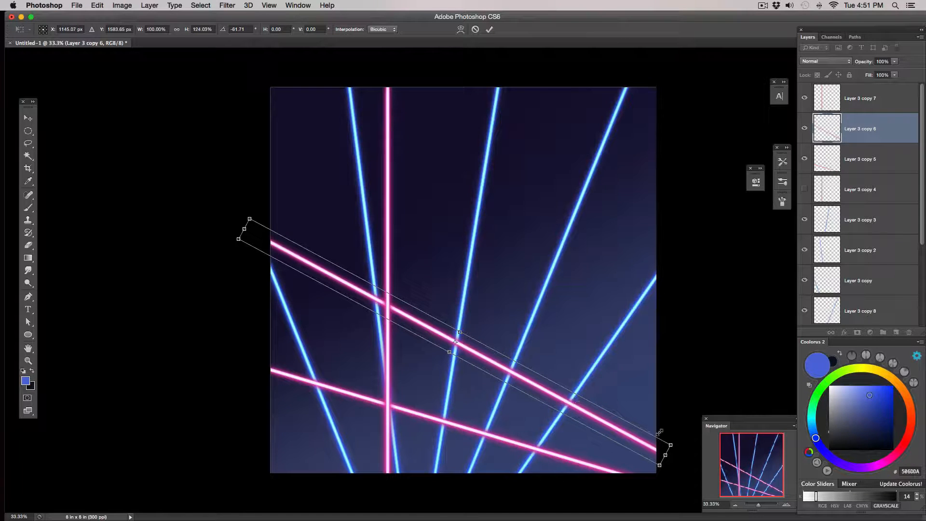
pyautogui.press('Return')
# Rotate the Layer 3 copy 7 pink beam about -43°, stretch it to about 127% height and run it from the top edge to the right edge.
pyautogui.click(843, 101)
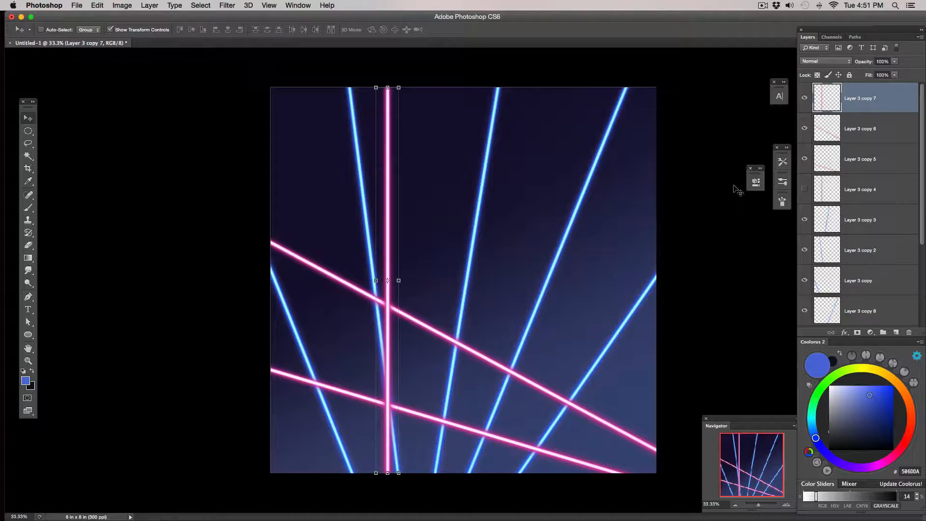
pyautogui.moveTo(397, 302); pyautogui.dragTo(577, 289)
pyautogui.moveTo(587, 473); pyautogui.dragTo(646, 395)
pyautogui.moveTo(413, 140); pyautogui.dragTo(335, 69)
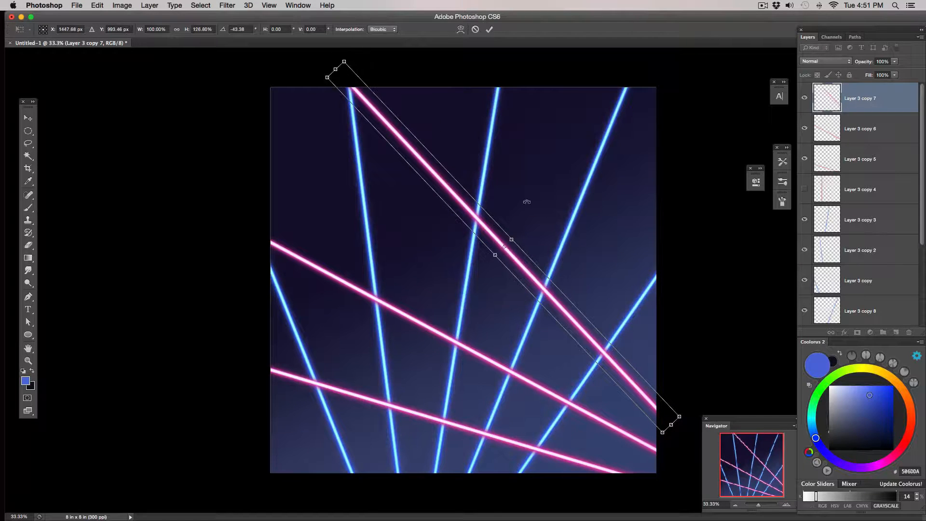
pyautogui.moveTo(562, 310); pyautogui.dragTo(555, 311)
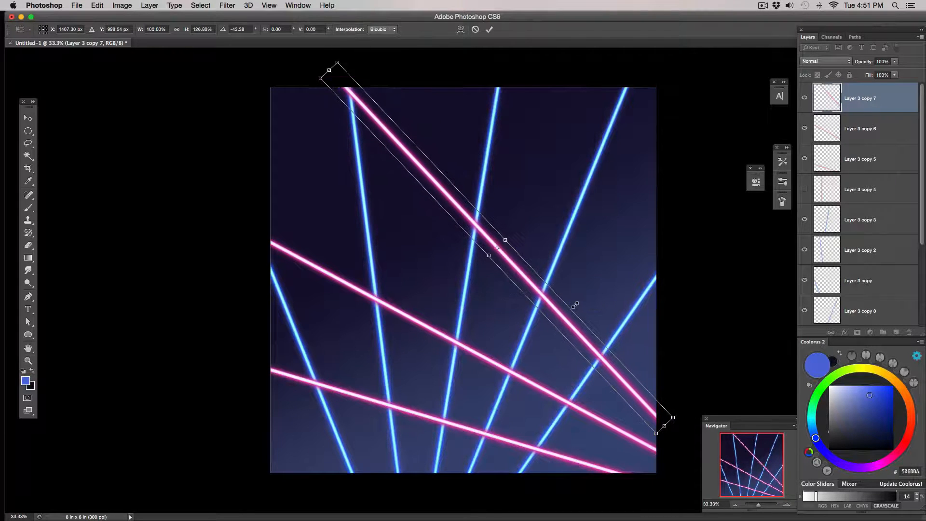
pyautogui.press('Return')
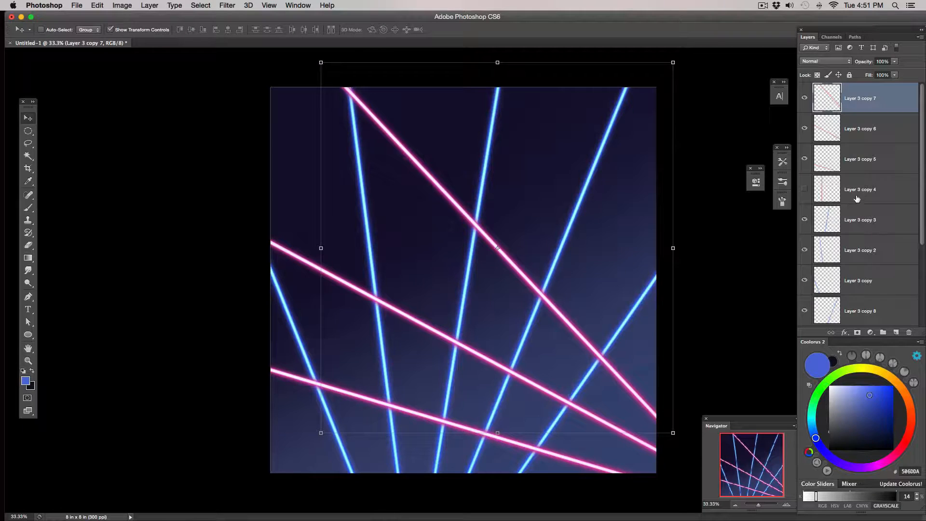
# Show the original pink beam, Layer 3 copy 4, duplicate it and hide the original.
pyautogui.click(853, 192)
pyautogui.click(803, 189)
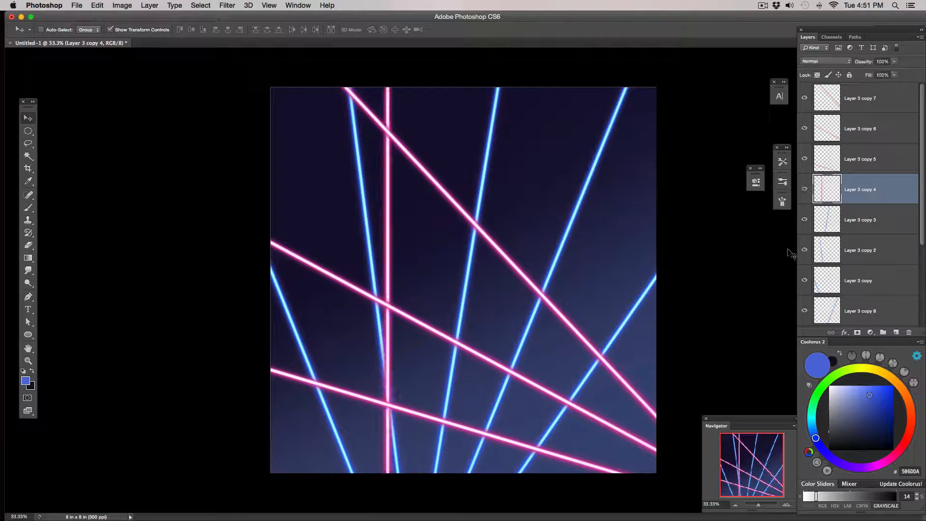
pyautogui.press('super+j')
pyautogui.click(804, 219)
# Rotate the newest pink beam copy about -24°, place it across the canvas's upper-right corner and hide the transform outline.
pyautogui.moveTo(396, 398); pyautogui.dragTo(643, 342)
pyautogui.moveTo(651, 427); pyautogui.dragTo(660, 301)
pyautogui.moveTo(706, 361); pyautogui.dragTo(682, 379)
pyautogui.moveTo(658, 341); pyautogui.dragTo(681, 337)
pyautogui.moveTo(703, 375); pyautogui.dragTo(690, 384)
pyautogui.moveTo(666, 345); pyautogui.dragTo(672, 367)
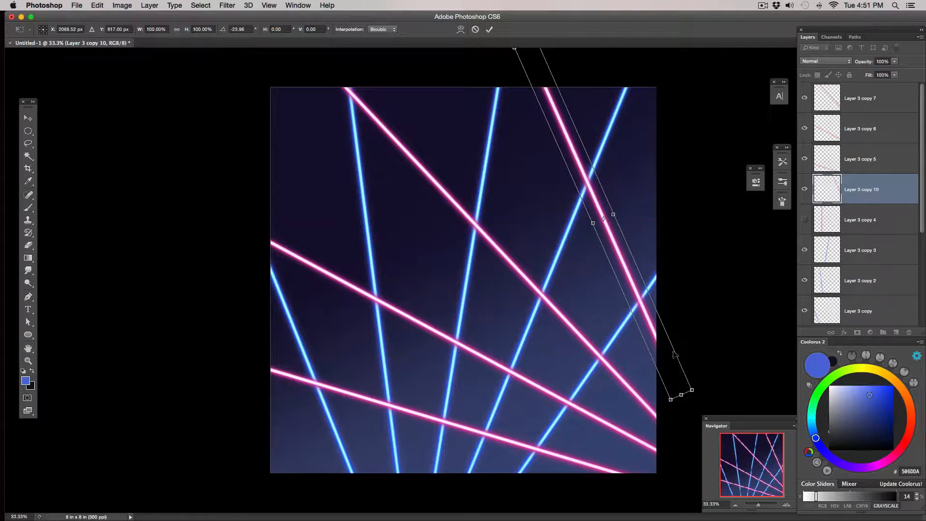
pyautogui.press('Return')
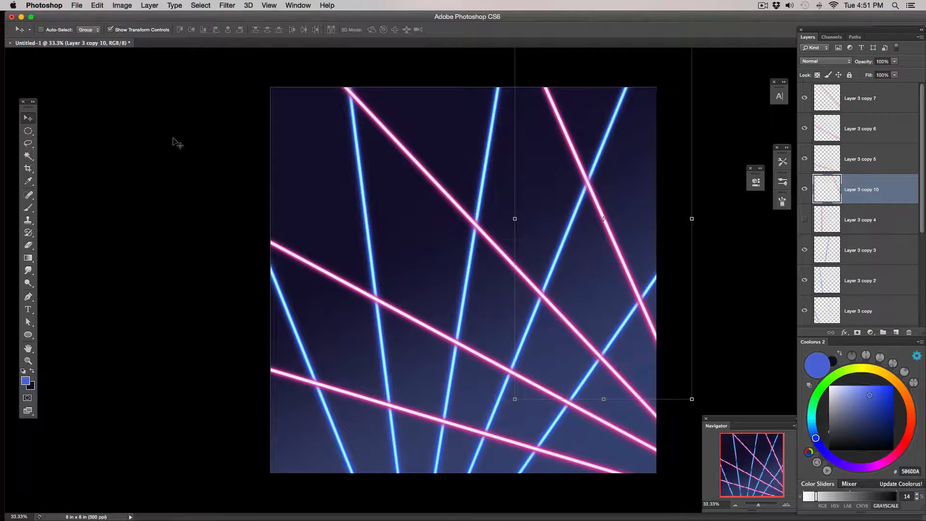
pyautogui.press('super+h')
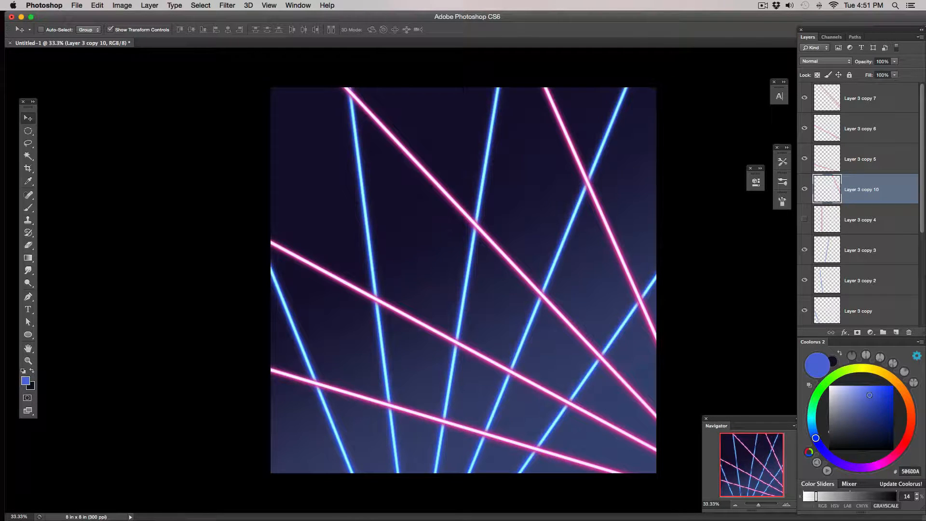
# Compare the beam layout with the finished reference picture Mouse_Small.jpg in Preview, then quit Preview.
pyautogui.moveTo(0, 129); pyautogui.dragTo(244, 78)
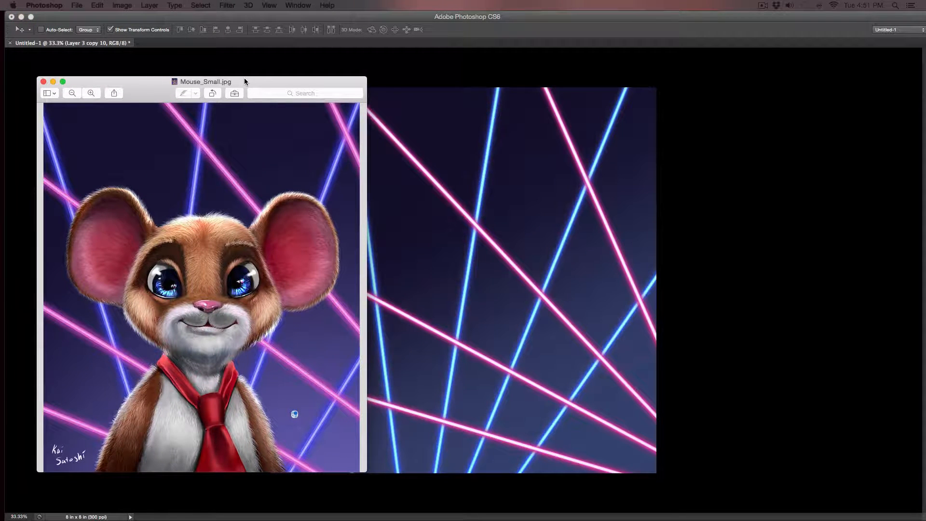
pyautogui.moveTo(244, 81); pyautogui.dragTo(224, 79)
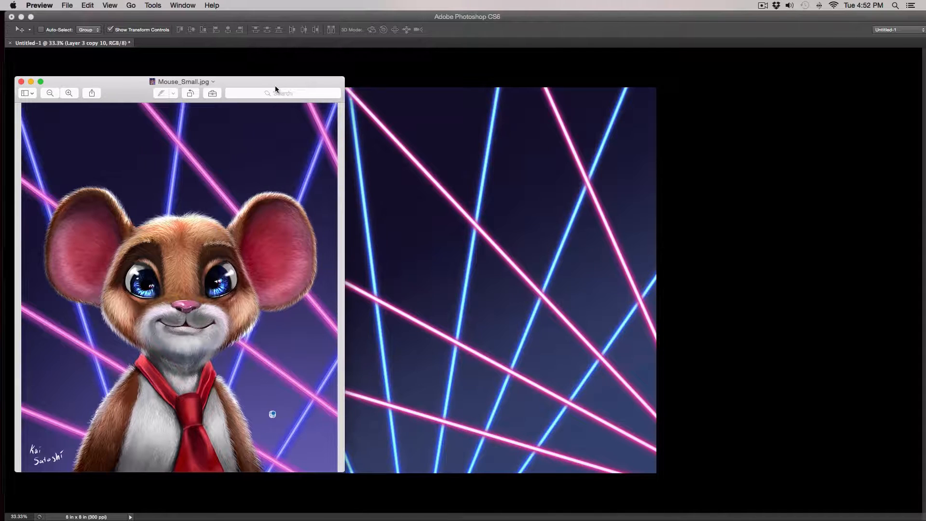
pyautogui.press('super+q')
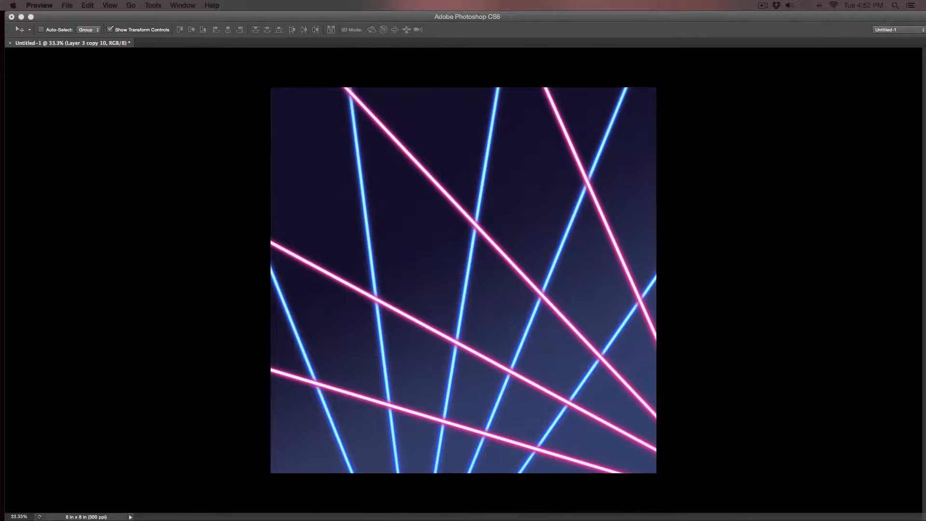
# Add a new layer directly above Layer 2 and ready the Gradient tool with purple 8C66DE as the foreground colour.
pyautogui.scroll(-5, 920, 230)
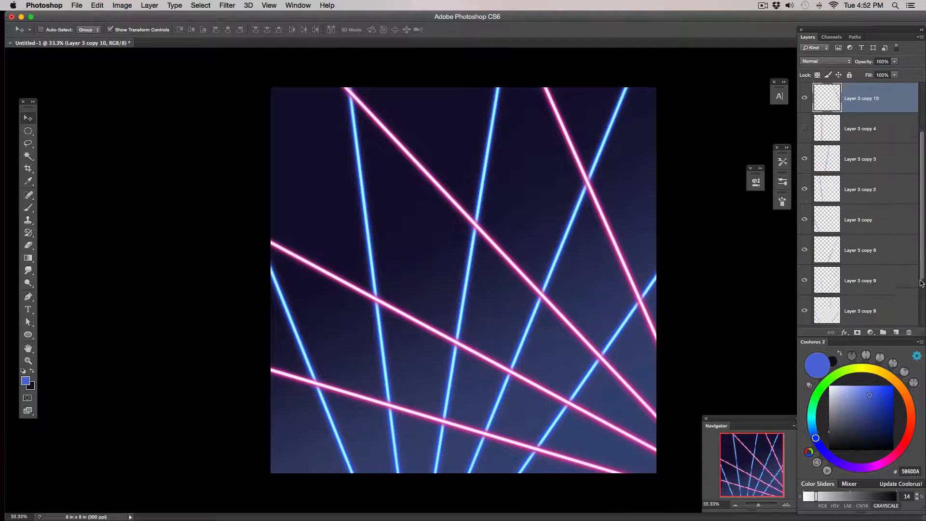
pyautogui.click(887, 321)
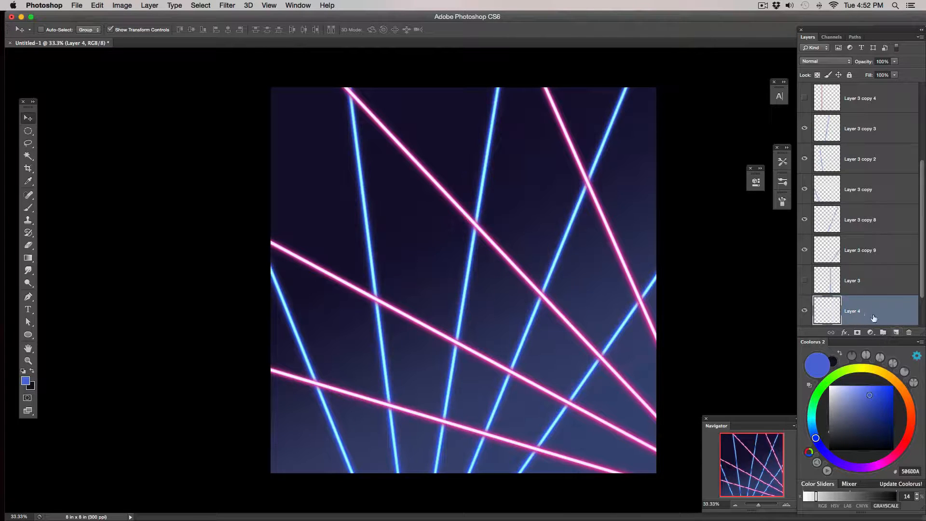
pyautogui.click(895, 332)
pyautogui.scroll(-2, 870, 283)
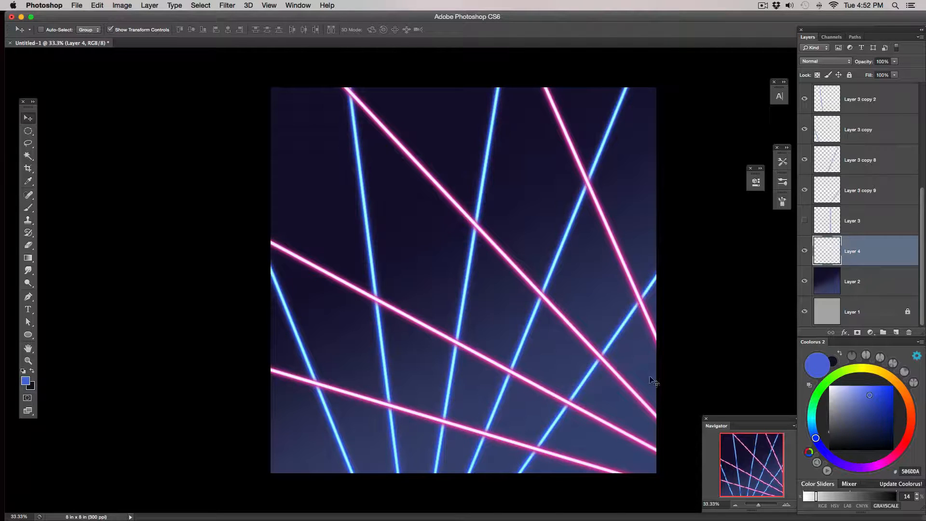
pyautogui.moveTo(828, 452); pyautogui.dragTo(838, 462)
pyautogui.moveTo(867, 395); pyautogui.dragTo(864, 393)
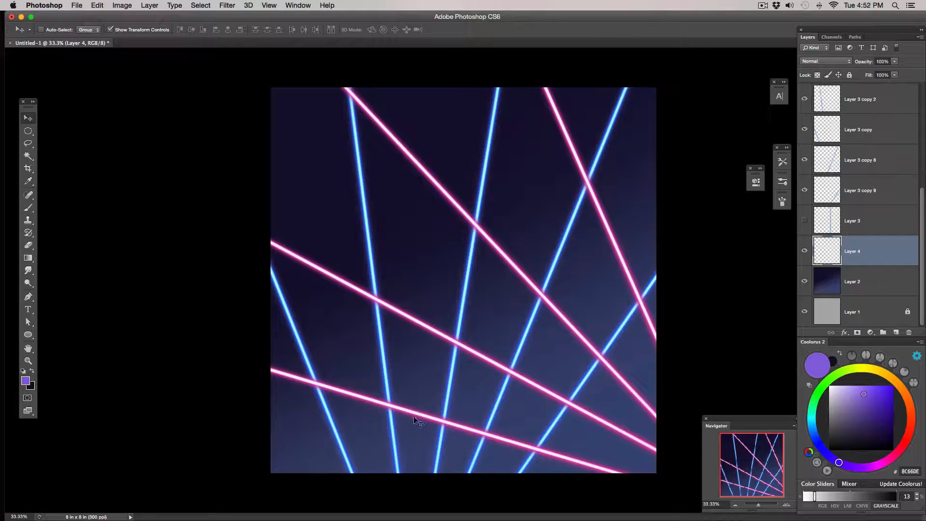
pyautogui.press('g')
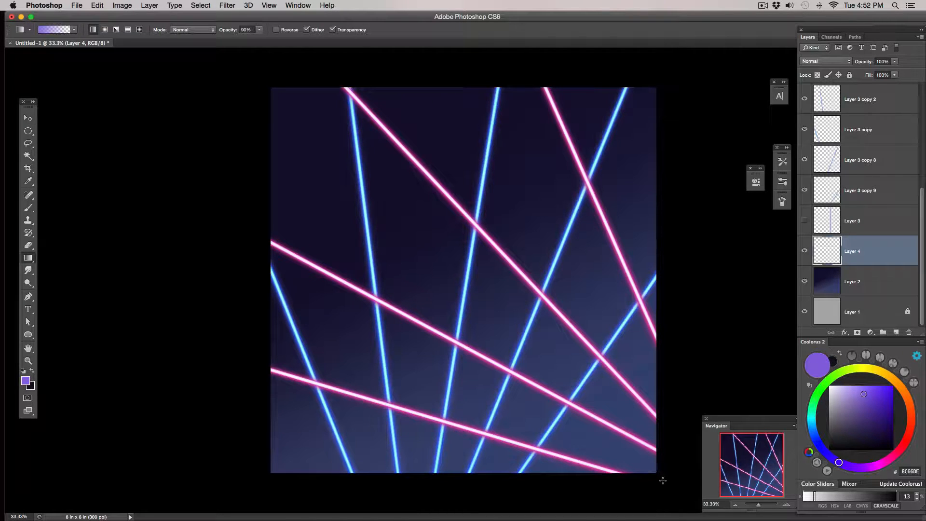
# Try gradients in several purple shades from the canvas's lower-right corner on Layer 4, undoing the attempts.
pyautogui.moveTo(661, 482); pyautogui.dragTo(433, 234)
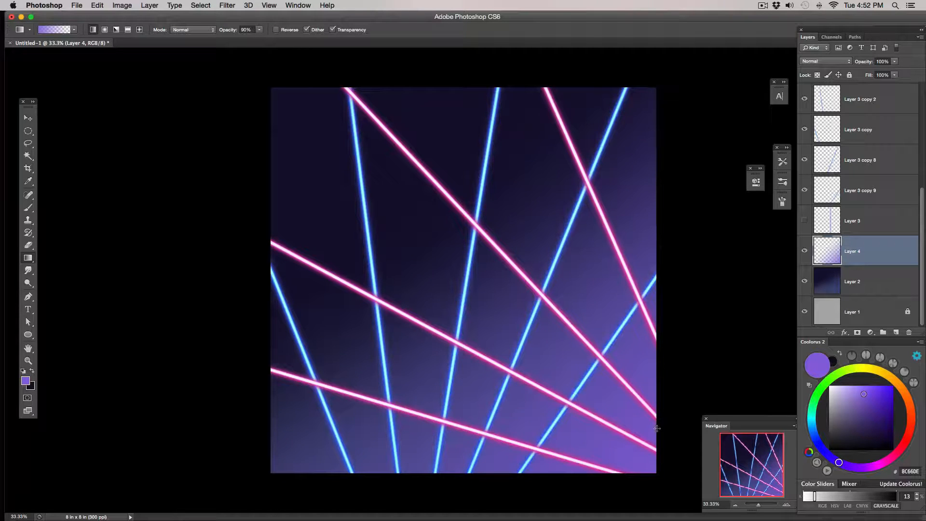
pyautogui.press('super+z')
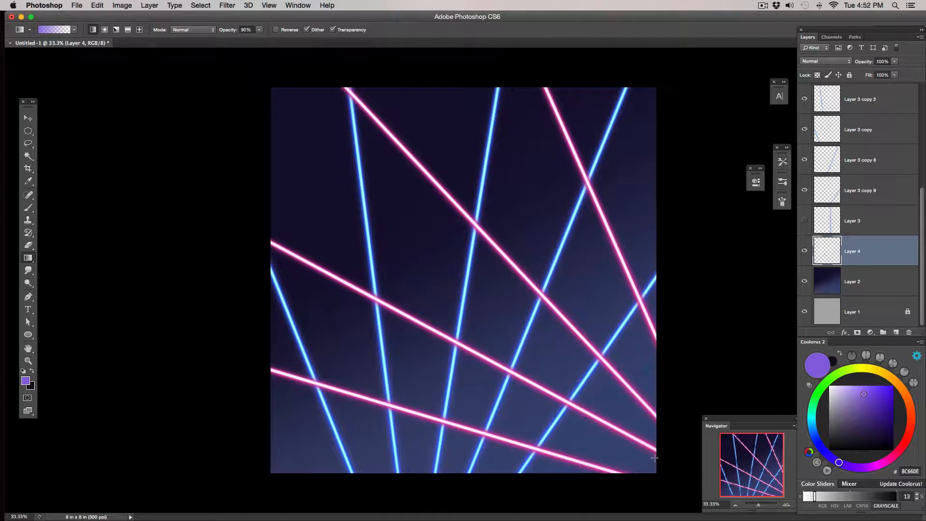
pyautogui.click(859, 399)
pyautogui.moveTo(672, 479); pyautogui.dragTo(740, 320)
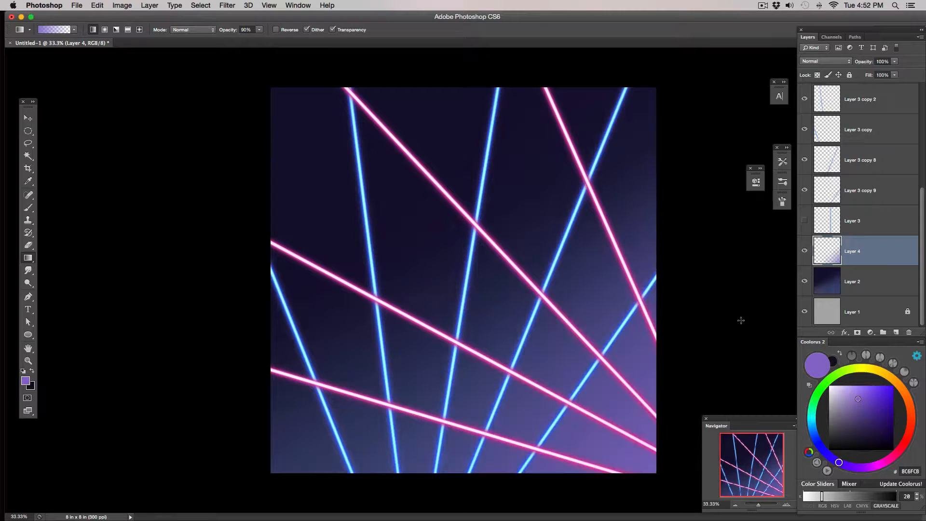
pyautogui.click(867, 399)
pyautogui.moveTo(650, 487)
pyautogui.mouseDown()
pyautogui.moveTo(487, 335)
pyautogui.moveTo(528, 260)
pyautogui.mouseUp()
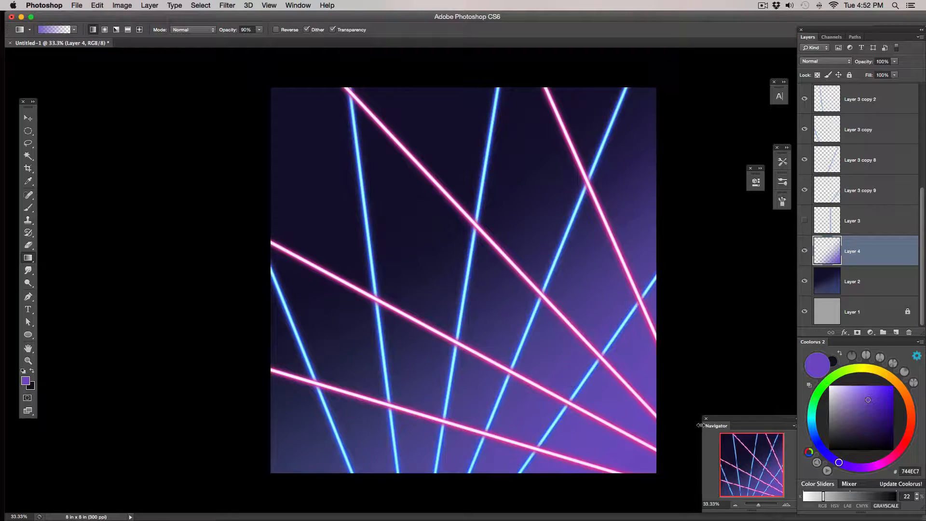
pyautogui.press('super+alt+z')
pyautogui.press('super+alt+z')
# Draw two overlapping gradients in purple 8A66D8 on Layer 4, starting below the lower-right part of the canvas and running upward.
pyautogui.moveTo(623, 482)
pyautogui.mouseDown()
pyautogui.moveTo(499, 343)
pyautogui.moveTo(490, 307)
pyautogui.mouseUp()
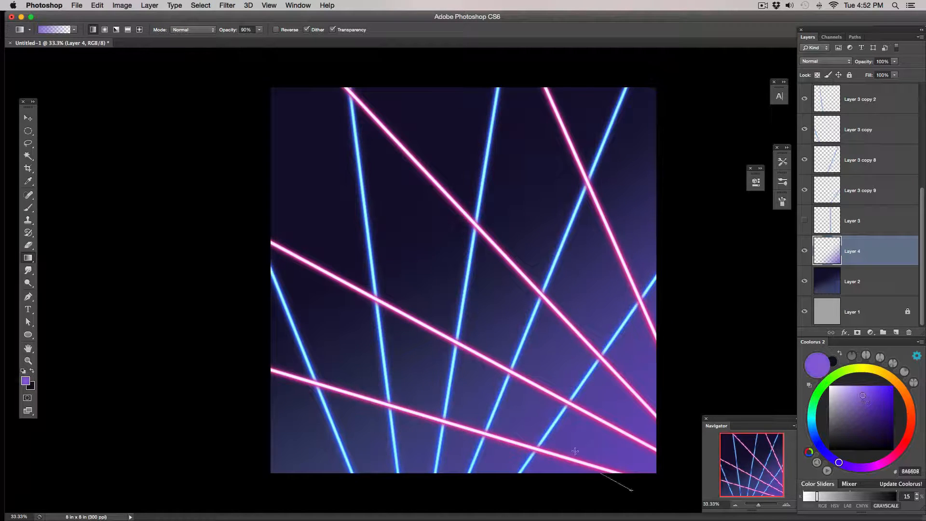
pyautogui.moveTo(620, 480); pyautogui.dragTo(688, 308)
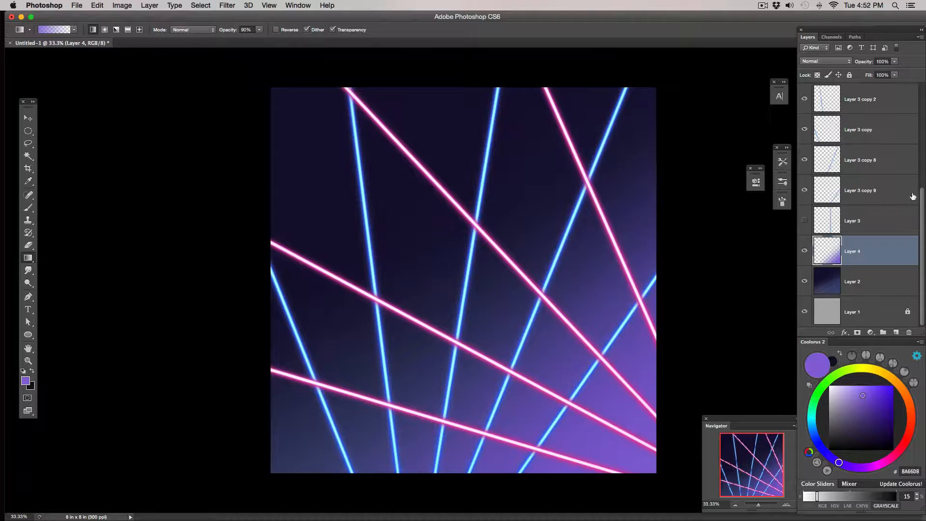
# Stamp all visible layers into a new merged layer above Layer 4, then review the layer stack.
pyautogui.scroll(1, 923, 203)
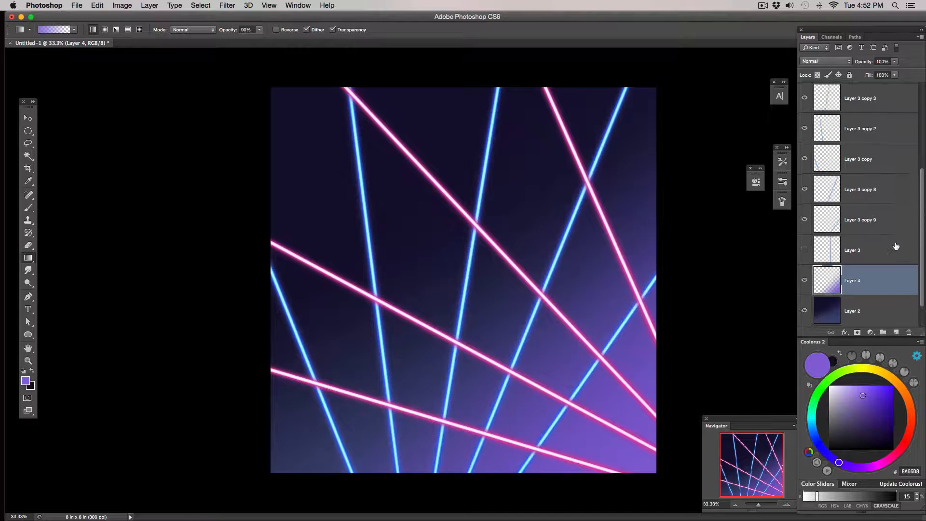
pyautogui.scroll(4, 912, 241)
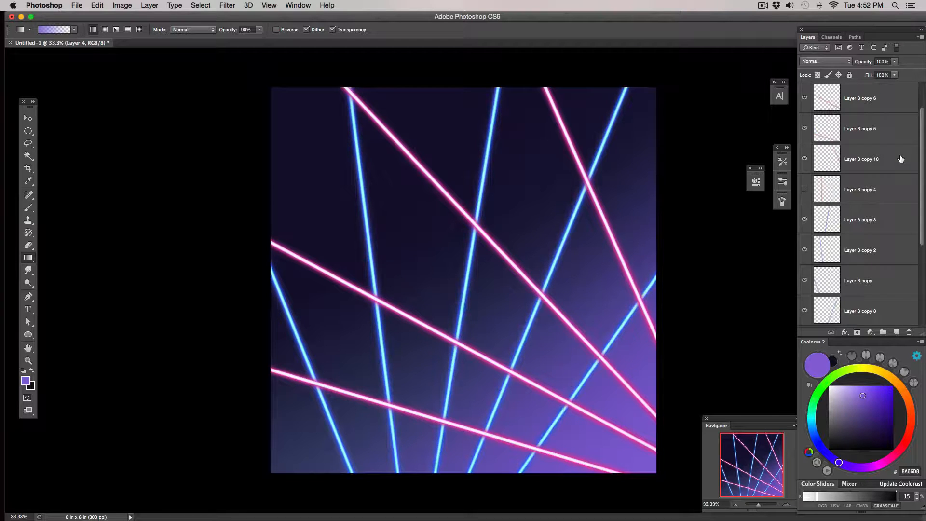
pyautogui.press('alt+shift+super+e')
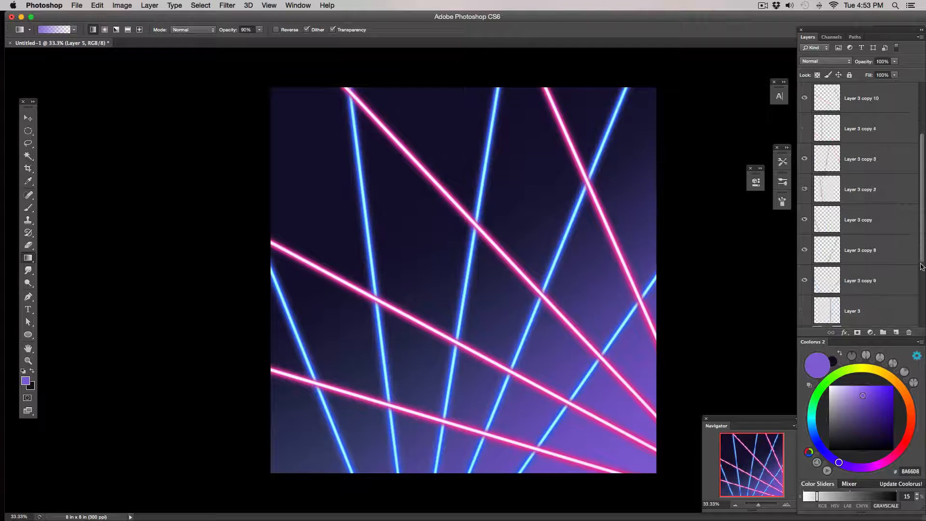
pyautogui.scroll(-5, 917, 290)
pyautogui.scroll(6, 917, 312)
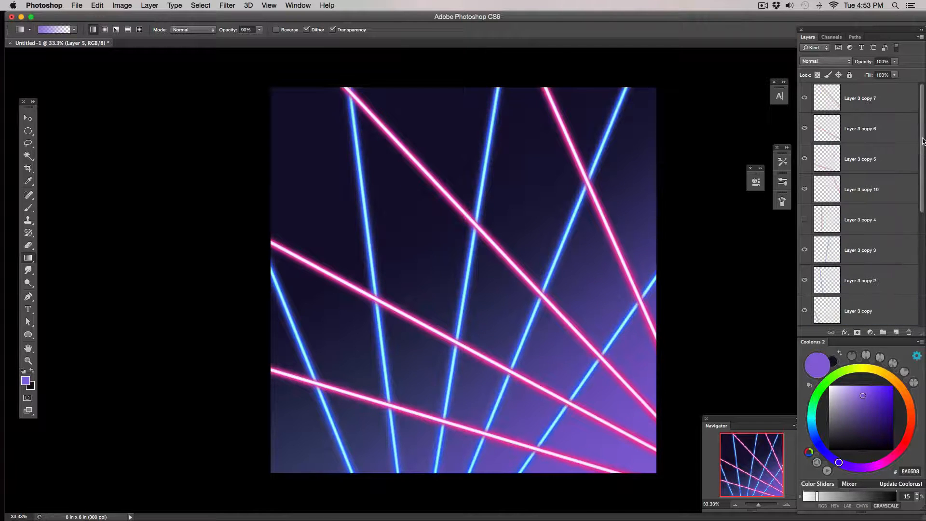
# Move the merged Layer 5 to the top of the layer stack and toggle its visibility to compare.
pyautogui.scroll(-7, 917, 217)
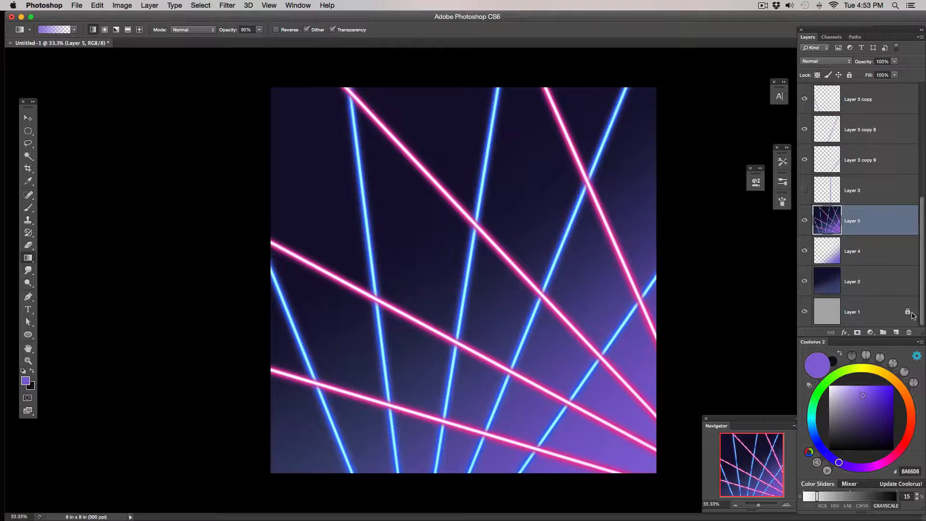
pyautogui.moveTo(849, 225); pyautogui.dragTo(899, 127)
pyautogui.scroll(6, 918, 197)
pyautogui.moveTo(868, 279); pyautogui.dragTo(873, 91)
pyautogui.scroll(1, 921, 165)
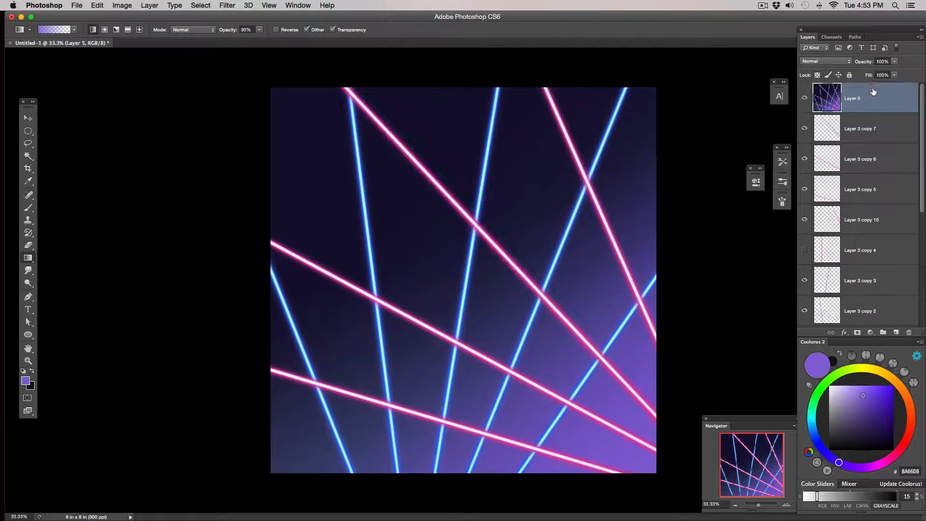
pyautogui.click(806, 98)
pyautogui.click(806, 98)
# Group all the layers from Layer 3 copy 7 down to Layer 4.
pyautogui.click(866, 134)
pyautogui.scroll(-7, 921, 152)
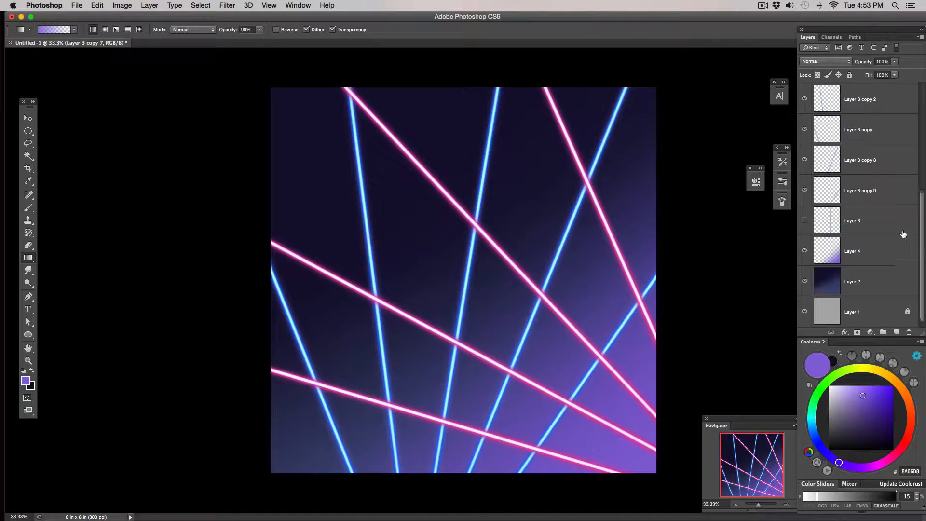
pyautogui.keyDown('shift'); pyautogui.click(877, 247); pyautogui.keyUp('shift')
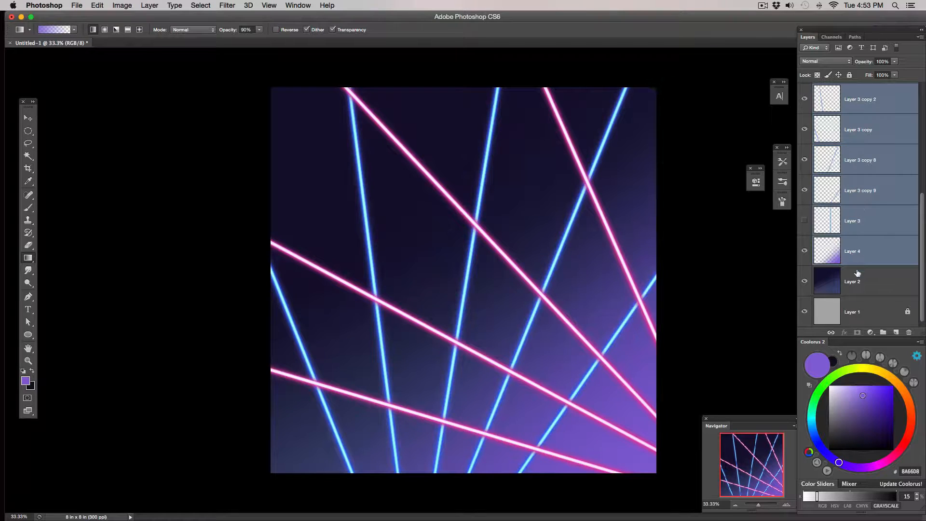
pyautogui.press('super+g')
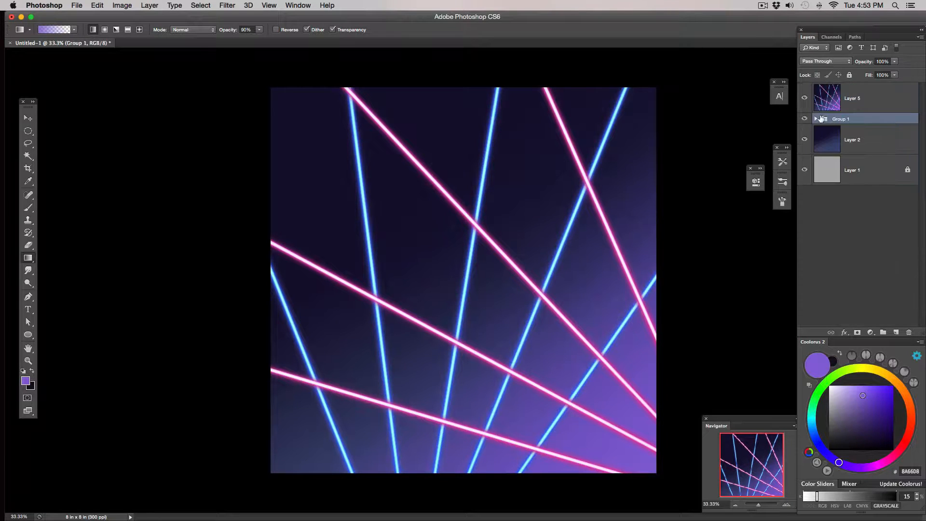
# Apply a Brightness/Contrast adjustment to merged Layer 5 with brightness -6 and contrast 20.
pyautogui.click(863, 99)
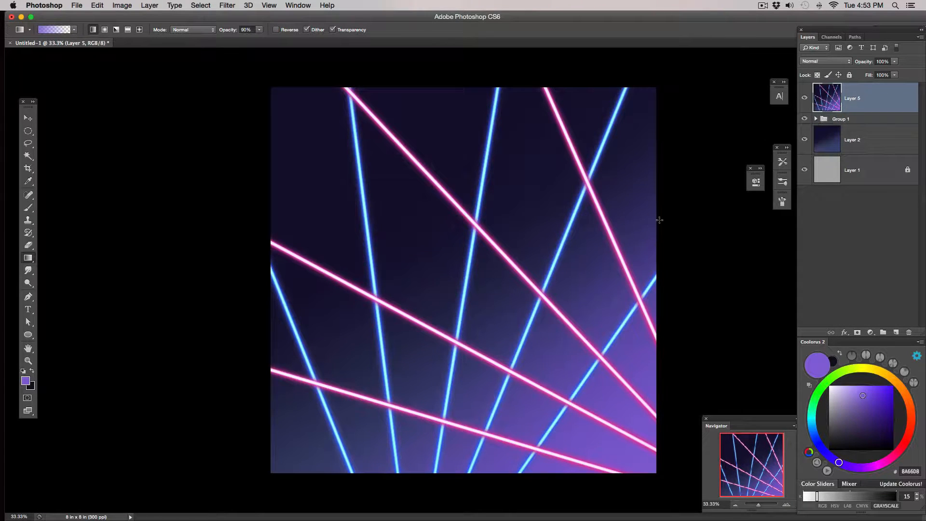
pyautogui.click(131, 7)
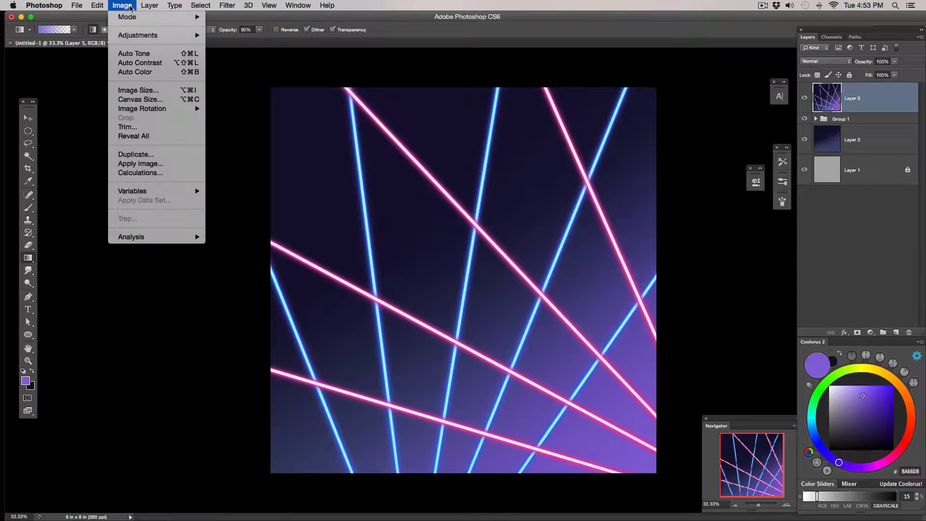
pyautogui.moveTo(137, 35)
pyautogui.click(234, 34)
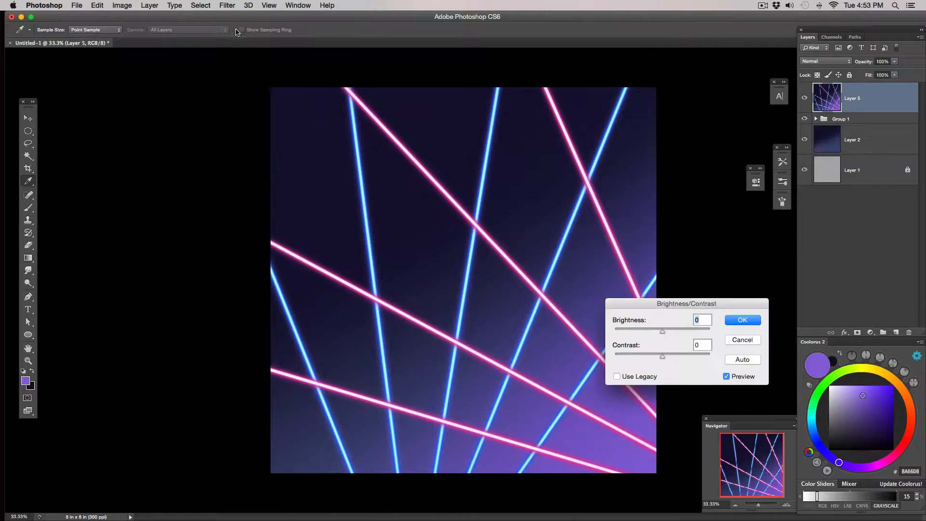
pyautogui.moveTo(663, 329); pyautogui.dragTo(674, 359)
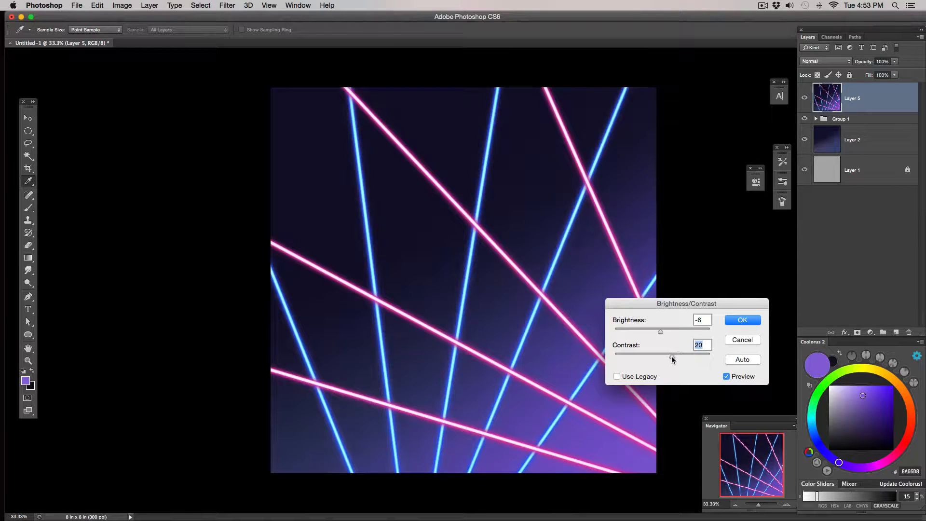
pyautogui.click(742, 322)
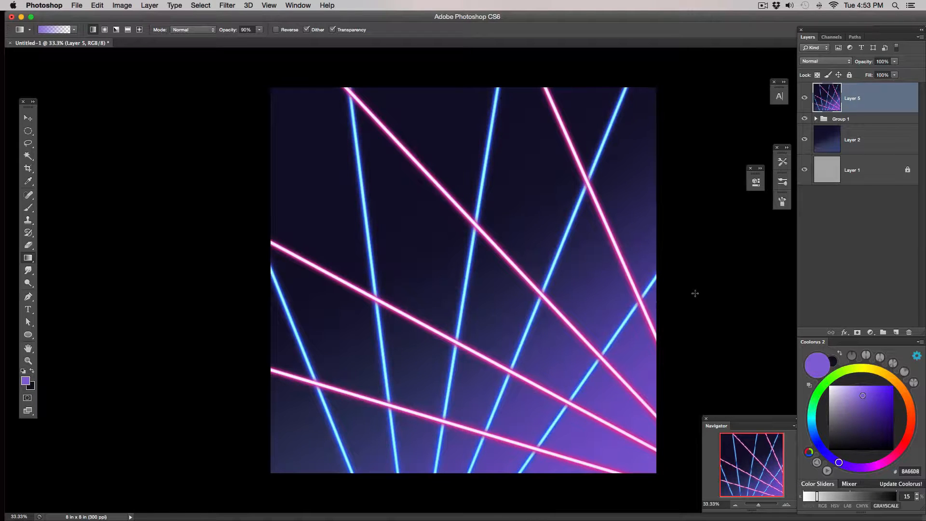
pyautogui.click(783, 504)
pyautogui.click(782, 504)
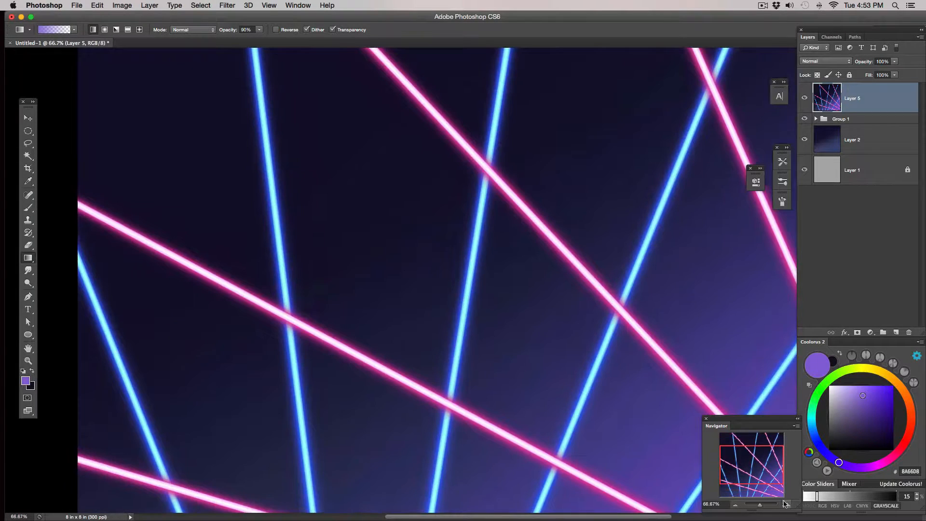
pyautogui.click(735, 505)
pyautogui.click(735, 505)
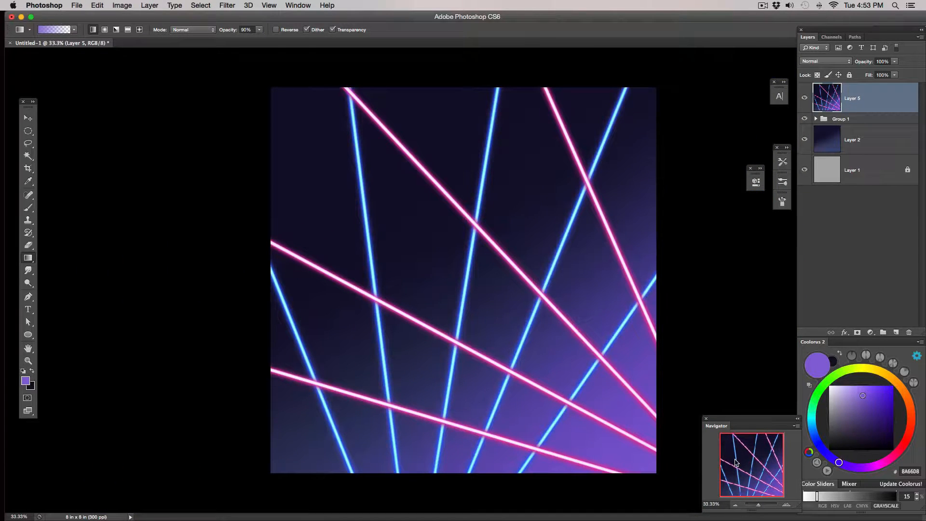
# Add a new layer above Layer 5 and fill it with mid grey 858585 using the Paint Bucket.
pyautogui.click(896, 332)
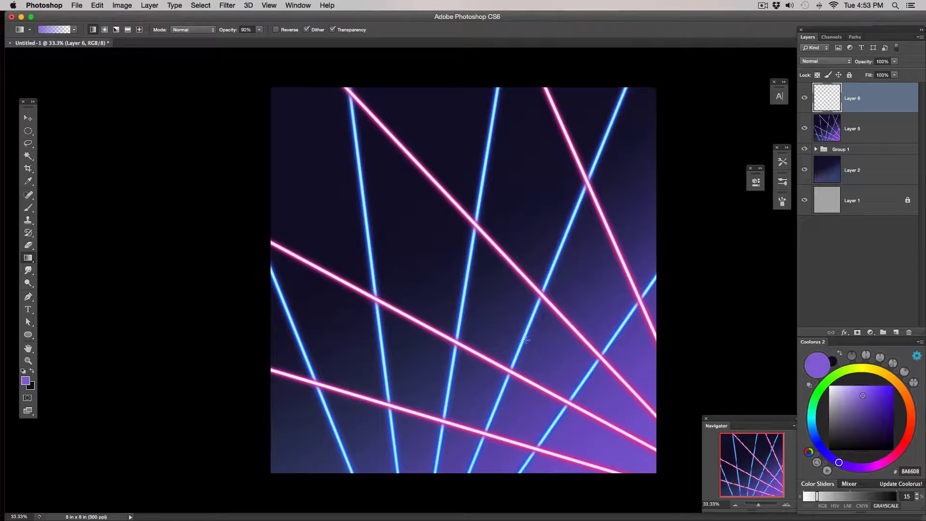
pyautogui.moveTo(28, 260); pyautogui.dragTo(62, 267)
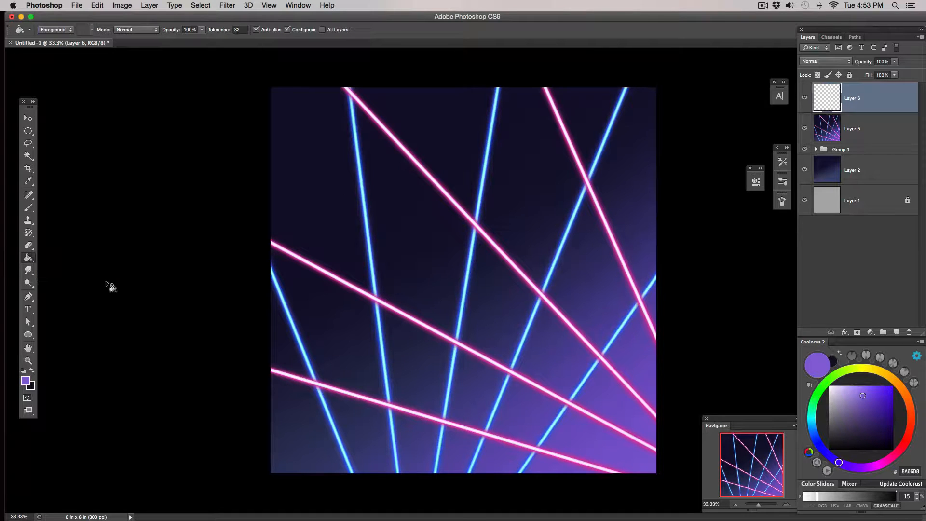
pyautogui.moveTo(840, 413); pyautogui.dragTo(828, 416)
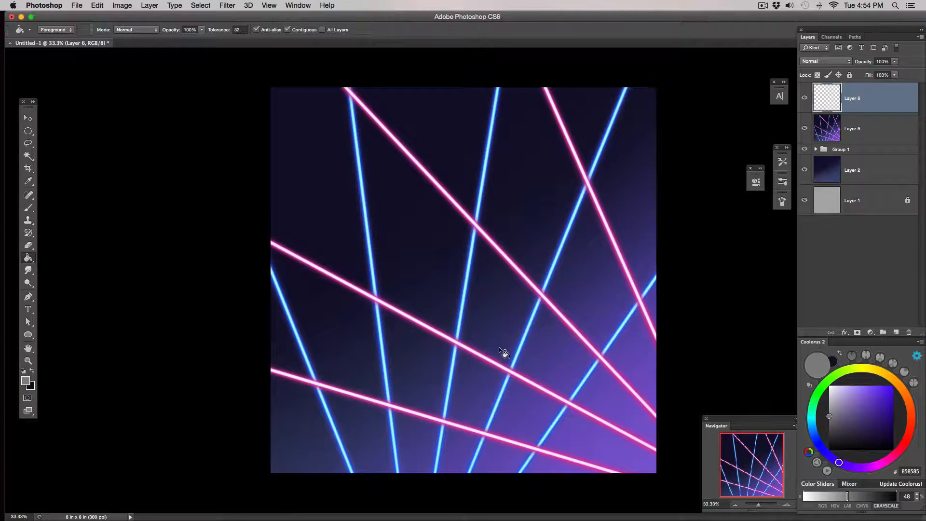
pyautogui.click(494, 382)
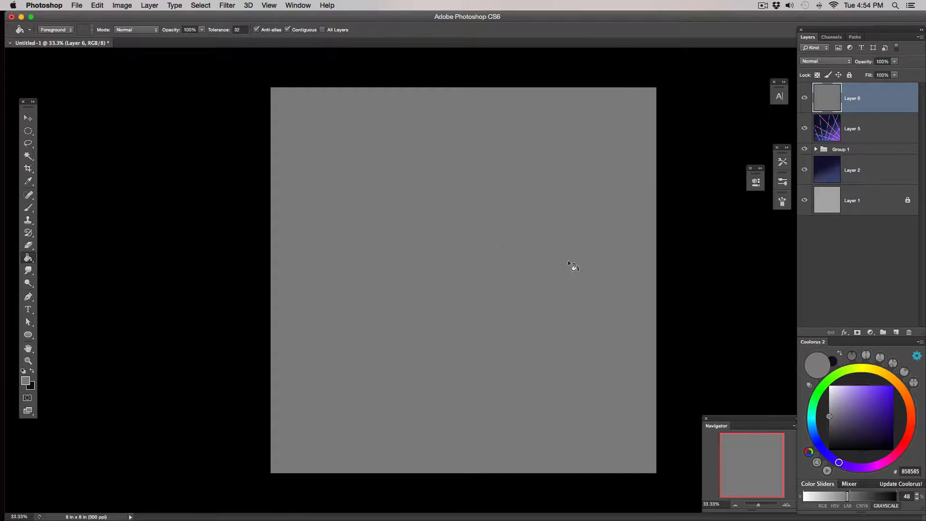
# Apply the Add Noise filter to the grey layer at 400%, Gaussian and monochromatic.
pyautogui.click(234, 8)
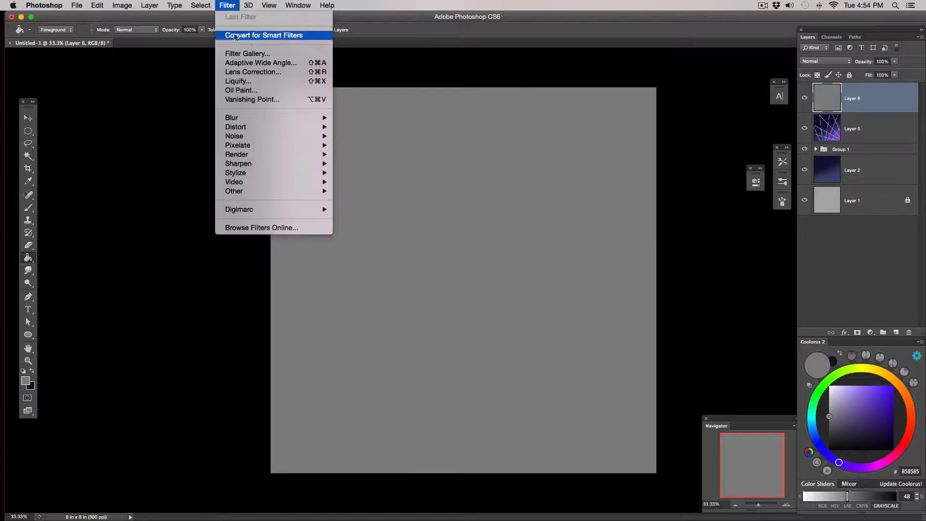
pyautogui.moveTo(255, 139)
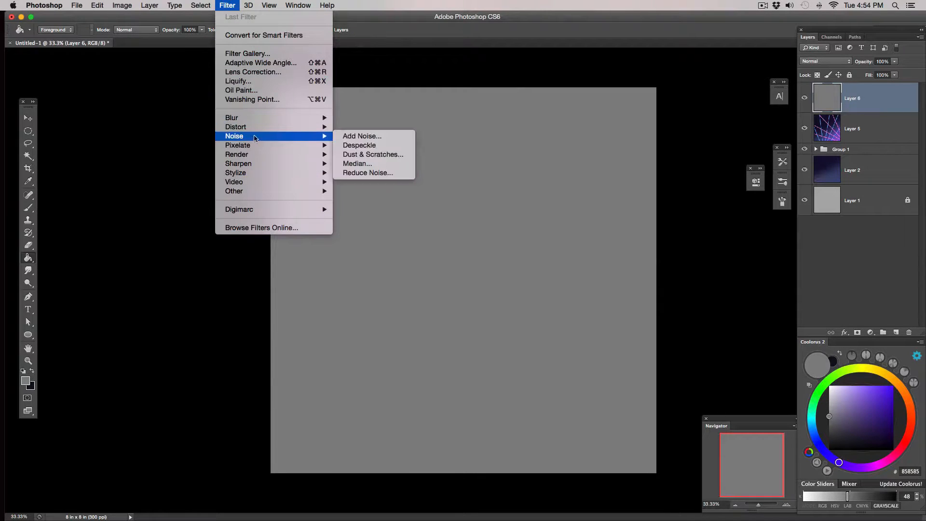
pyautogui.click(369, 138)
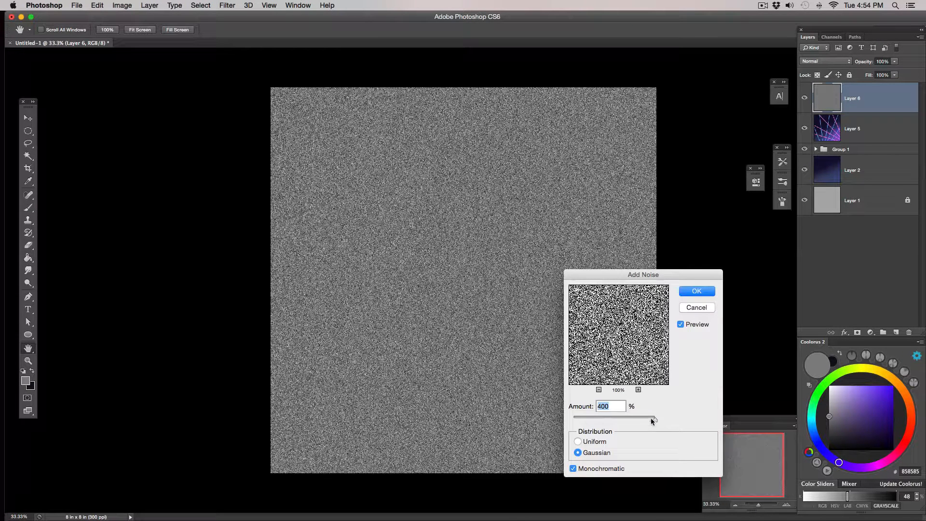
pyautogui.click(698, 291)
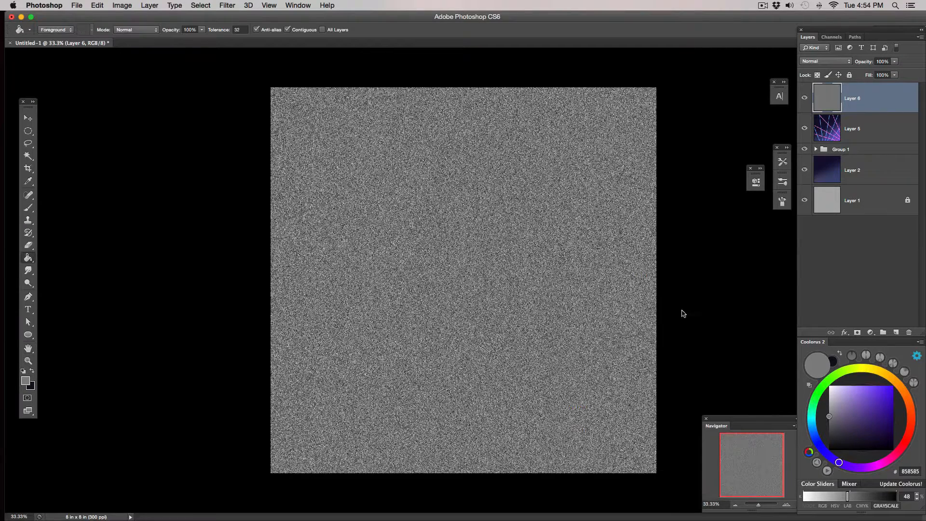
# Set the noise layer's blend mode to Overlay and its opacity to 14%.
pyautogui.click(832, 60)
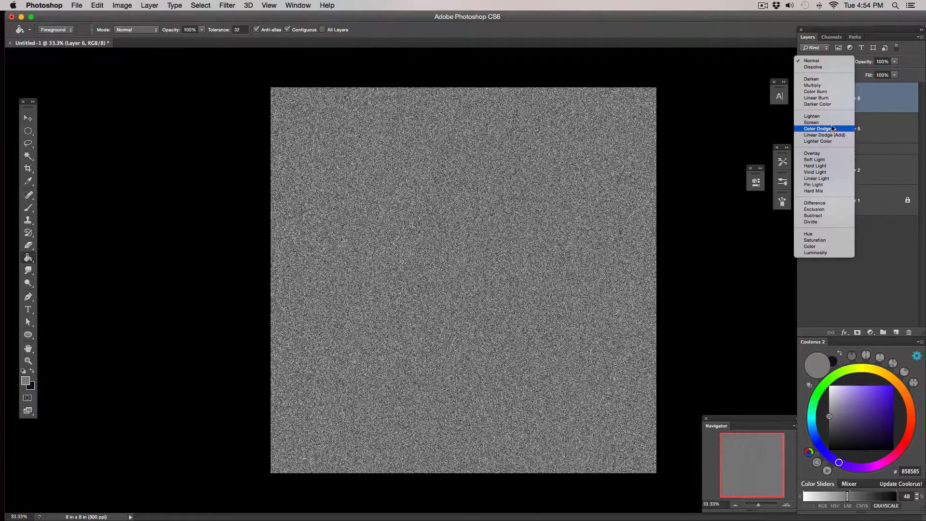
pyautogui.click(830, 153)
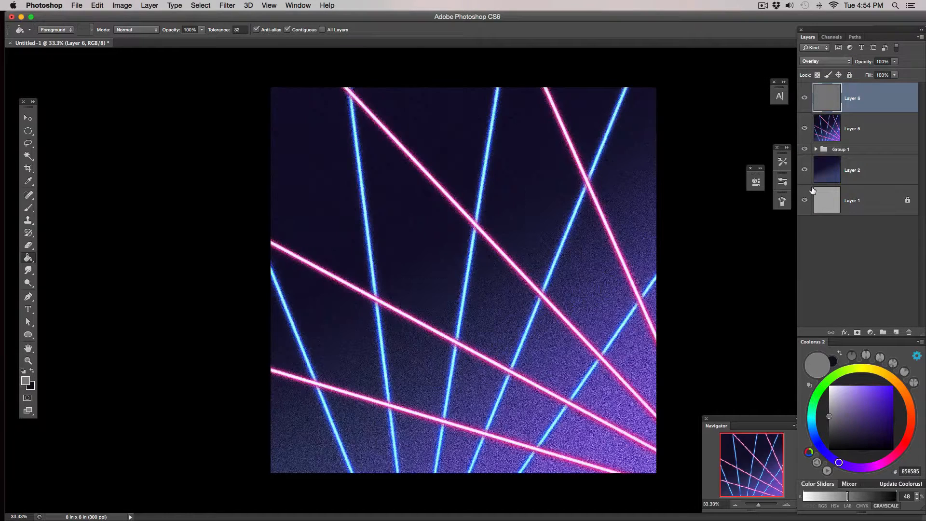
pyautogui.moveTo(894, 65); pyautogui.dragTo(854, 73)
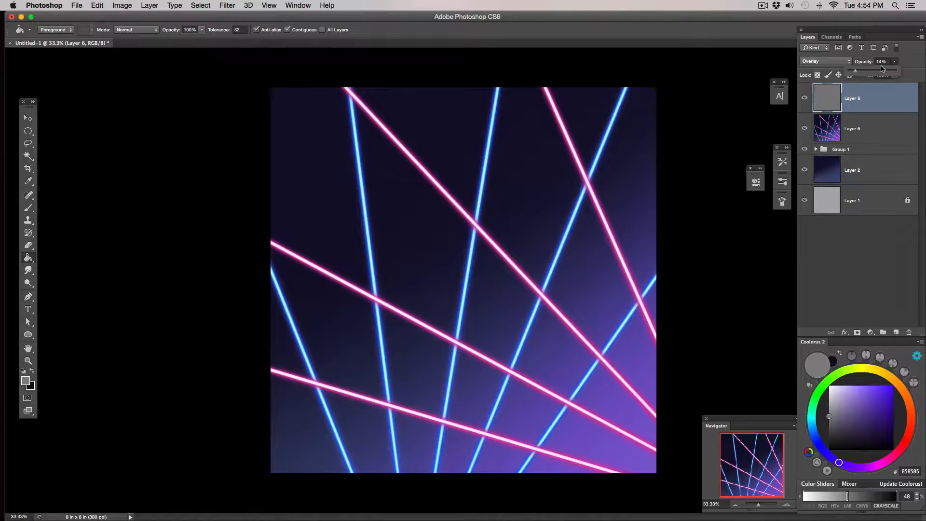
# Examine the grain's effect on the image by repeatedly hiding and showing the noise layer at different magnifications.
pyautogui.click(786, 504)
pyautogui.click(785, 505)
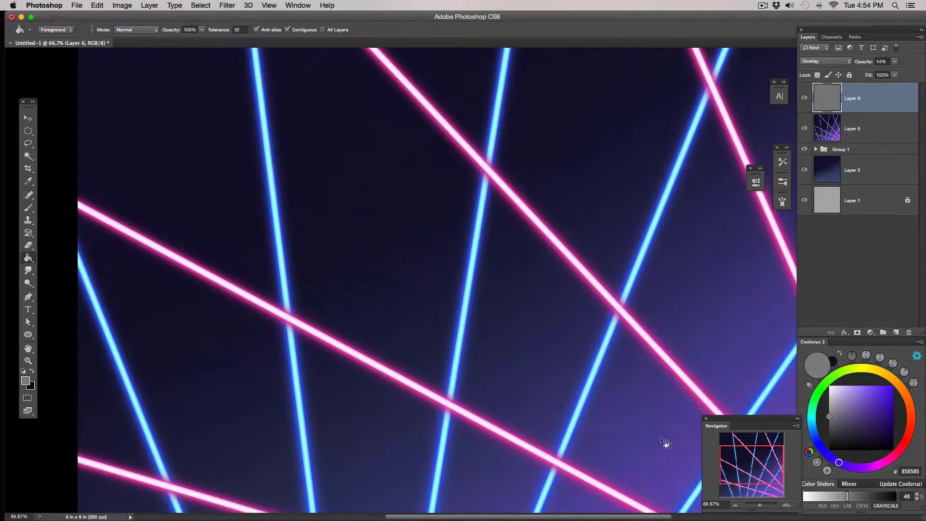
pyautogui.click(804, 99)
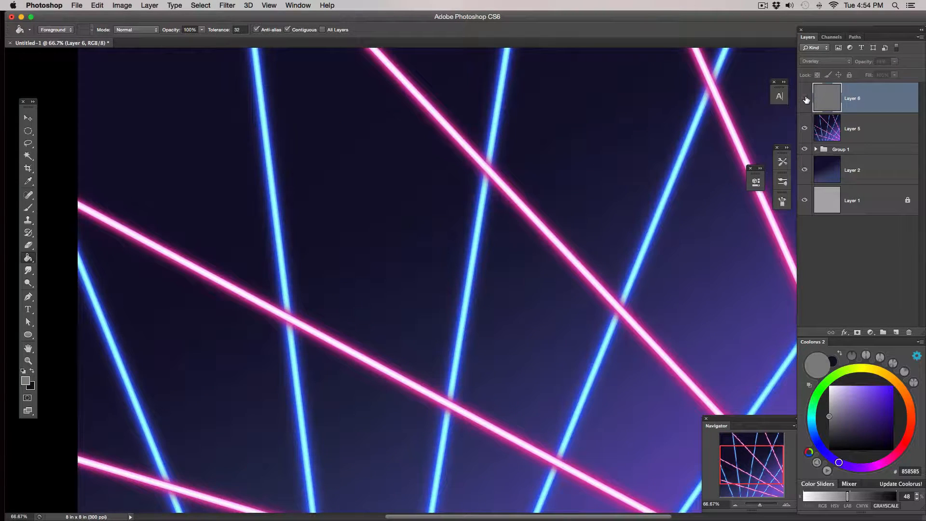
pyautogui.click(805, 99)
pyautogui.click(805, 99)
pyautogui.click(805, 99)
pyautogui.click(804, 99)
pyautogui.click(804, 99)
pyautogui.click(737, 506)
pyautogui.click(737, 505)
pyautogui.click(738, 505)
pyautogui.click(805, 99)
pyautogui.click(805, 98)
# Set the noise layer's opacity to 10%, check the grain, and switch to the Move tool.
pyautogui.click(894, 61)
pyautogui.moveTo(889, 70); pyautogui.dragTo(889, 72)
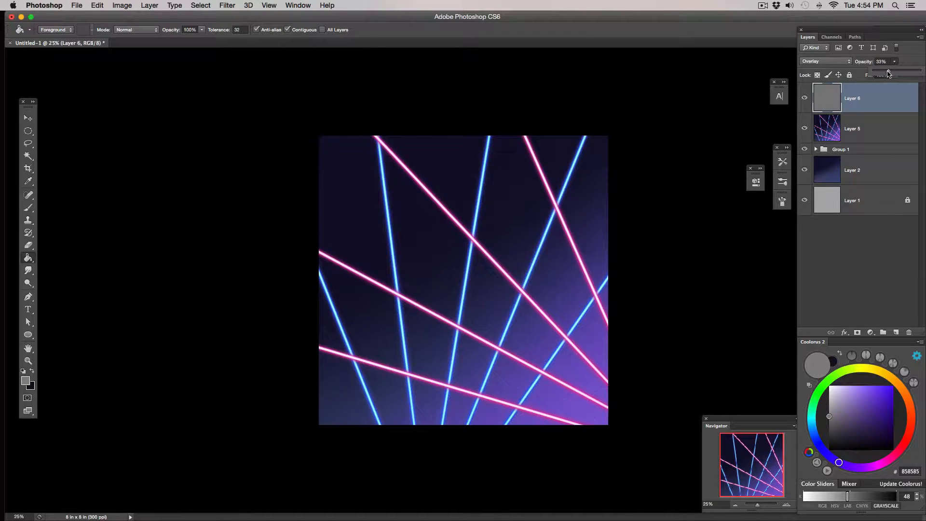
pyautogui.moveTo(886, 74); pyautogui.dragTo(876, 72)
pyautogui.click(785, 504)
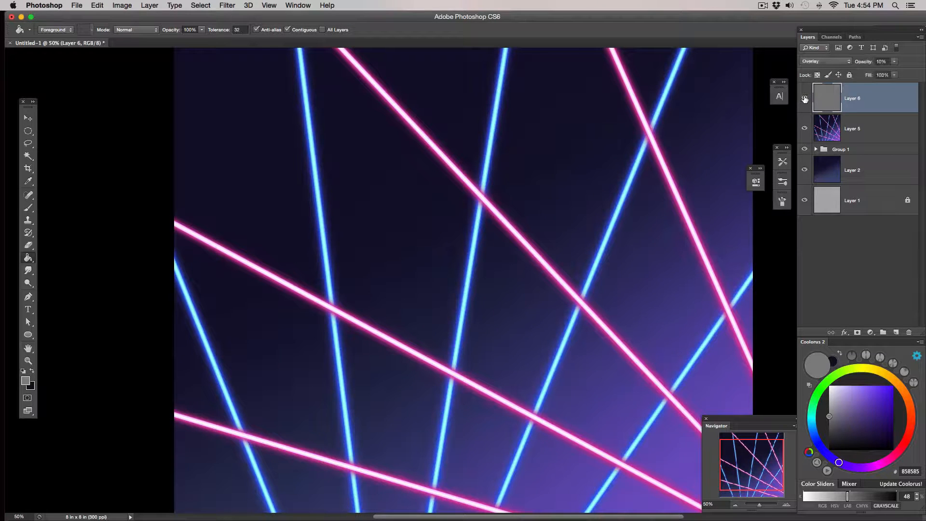
pyautogui.click(735, 504)
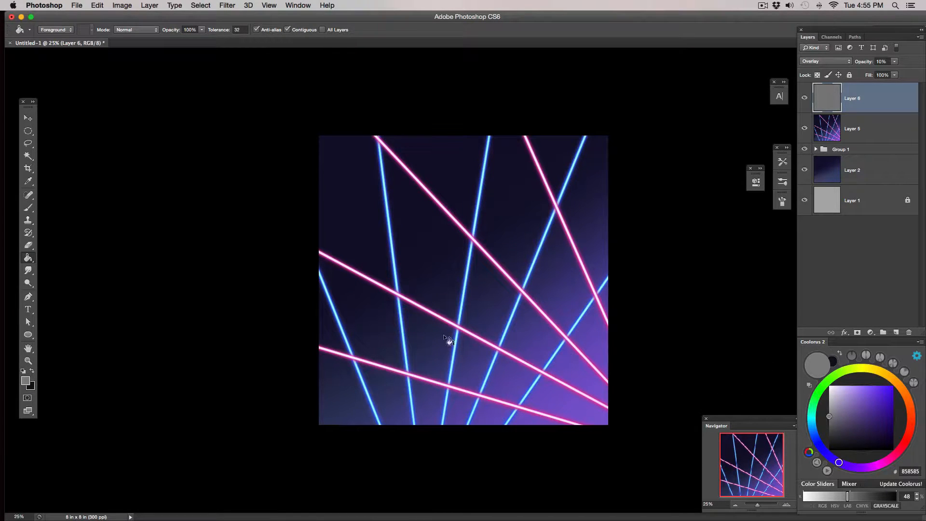
pyautogui.click(28, 118)
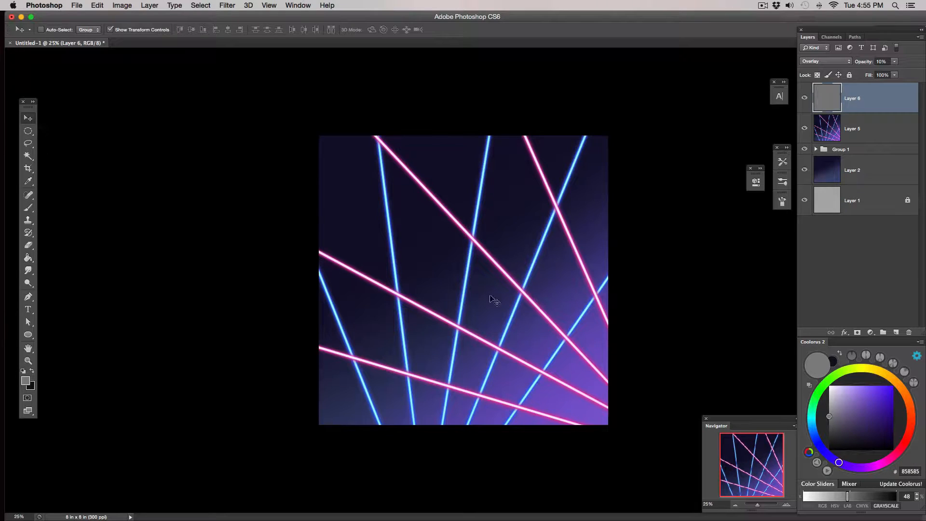